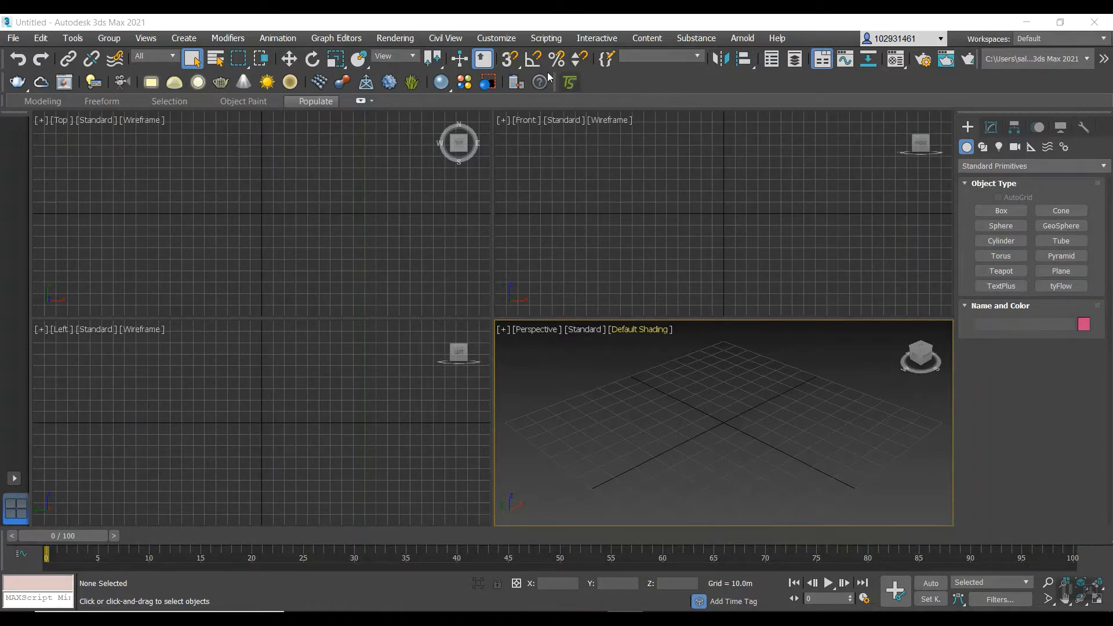
Launch the TurboSplines plugin, continuing with the trial version.
{"action": "left_click", "coordinate": [567, 84]}
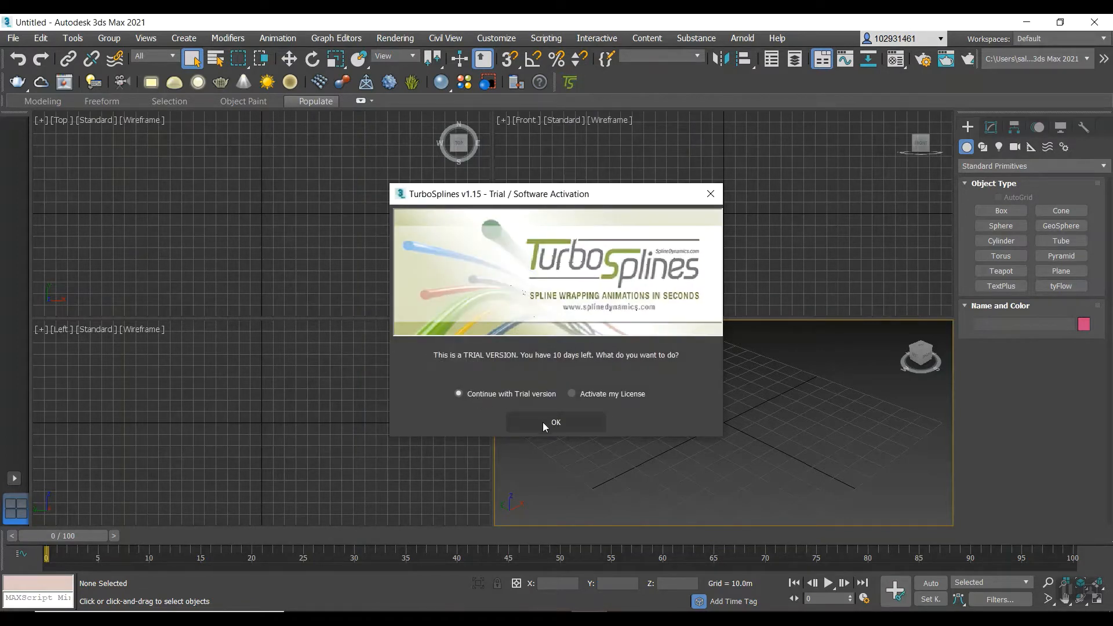
{"action": "left_click", "coordinate": [542, 422]}
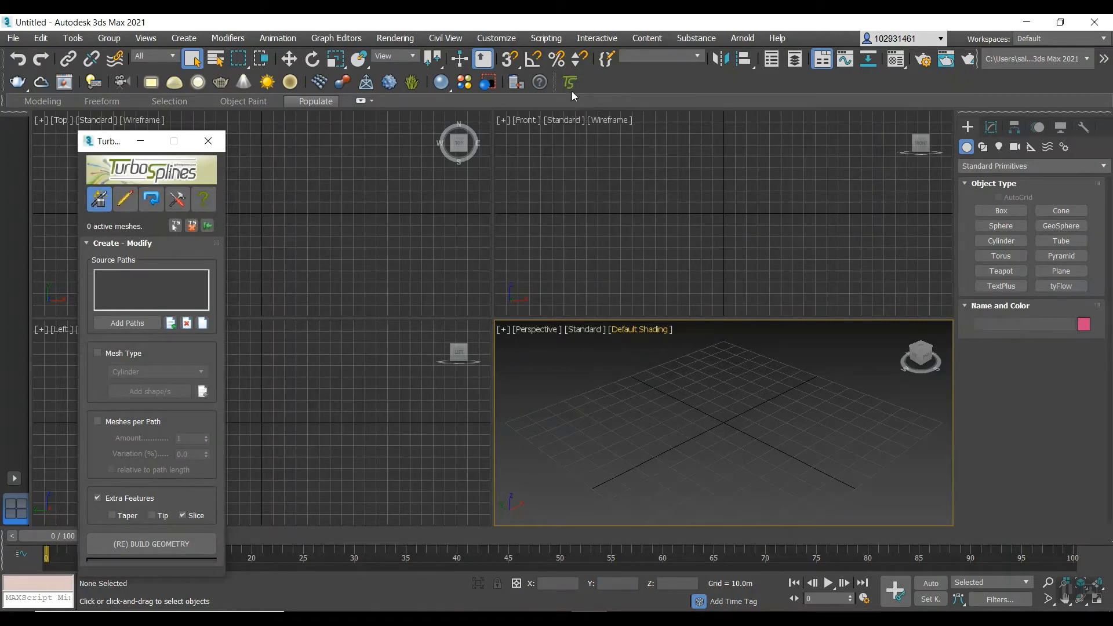
Check which toolbar commands the Spline Dynamics category offers in the user interface customization settings.
{"action": "left_click", "coordinate": [495, 38]}
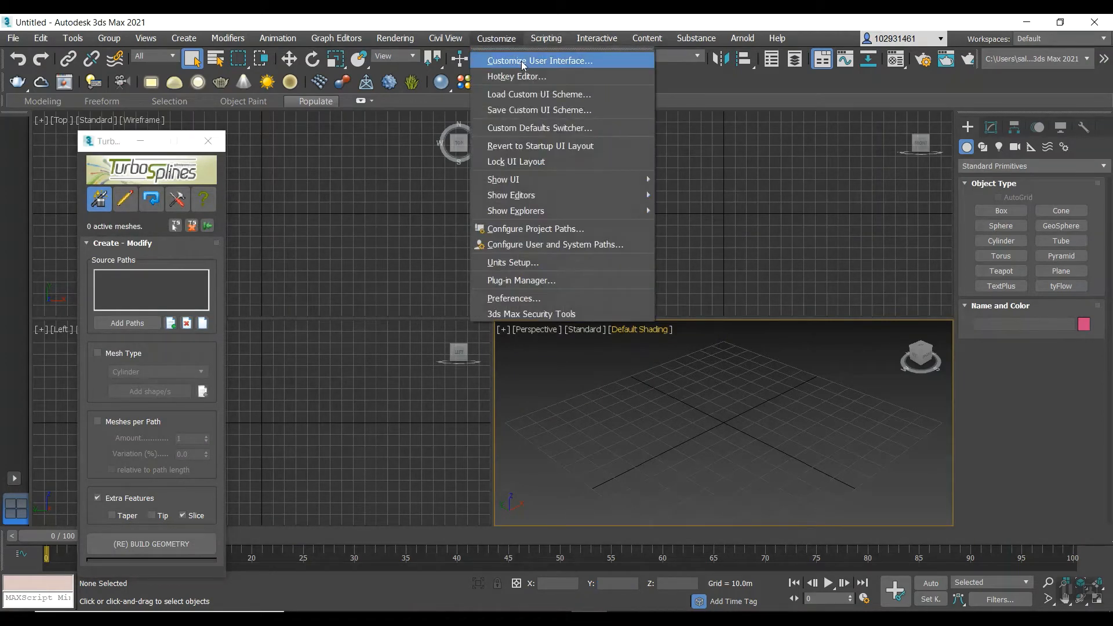
{"action": "left_click", "coordinate": [540, 97]}
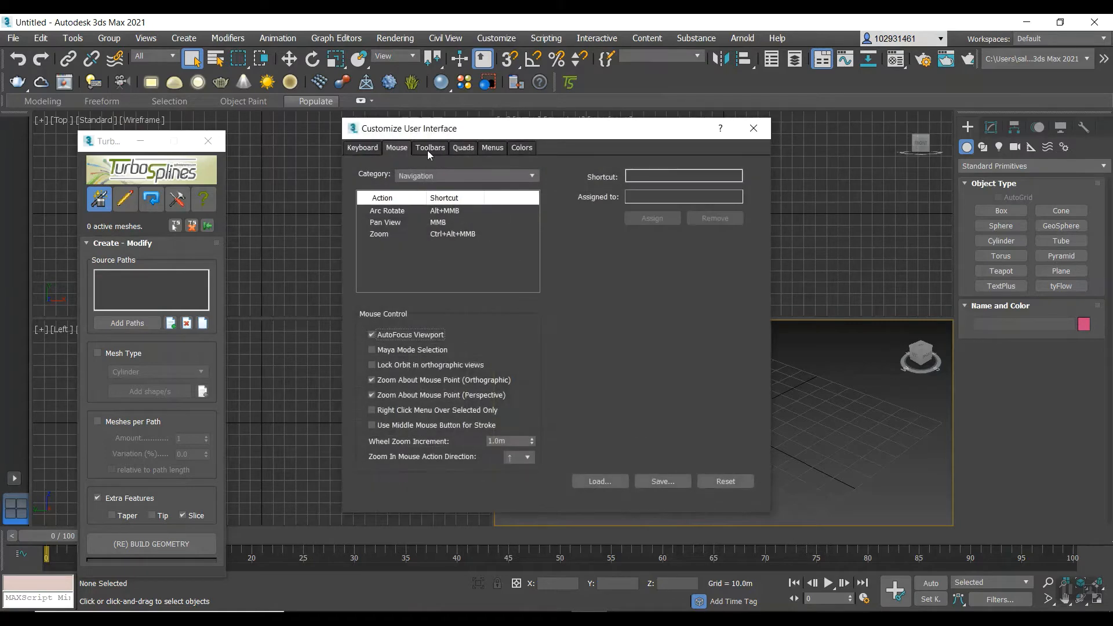
{"action": "left_click", "coordinate": [429, 148]}
{"action": "left_click", "coordinate": [421, 197]}
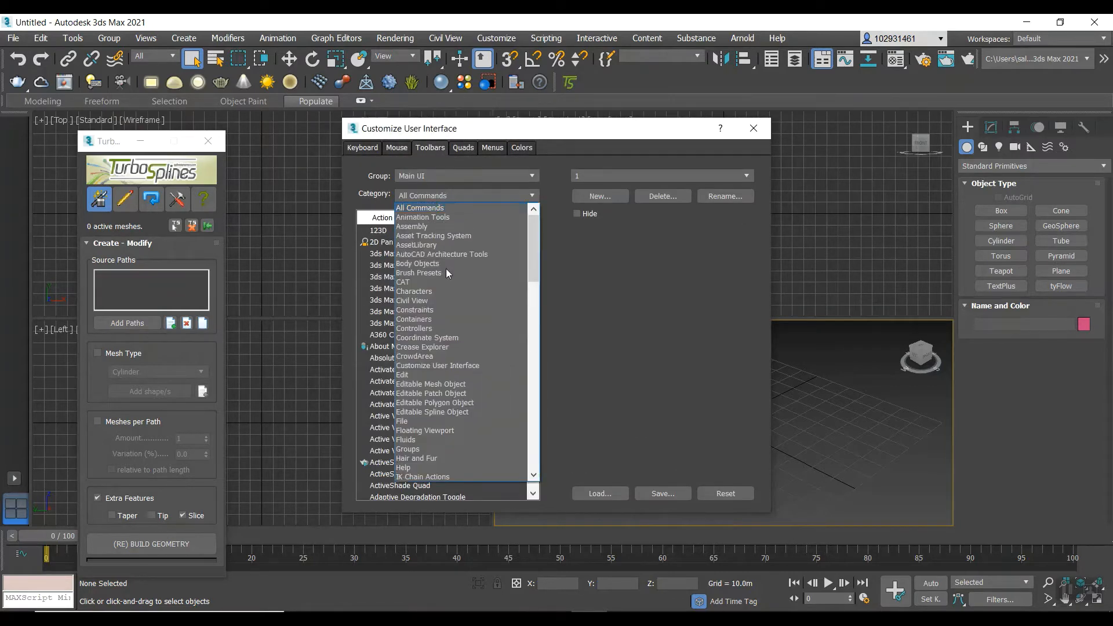
{"action": "scroll", "coordinate": [439, 382], "scroll_direction": "down", "scroll_amount": 10}
{"action": "scroll", "coordinate": [437, 406], "scroll_direction": "down", "scroll_amount": 7}
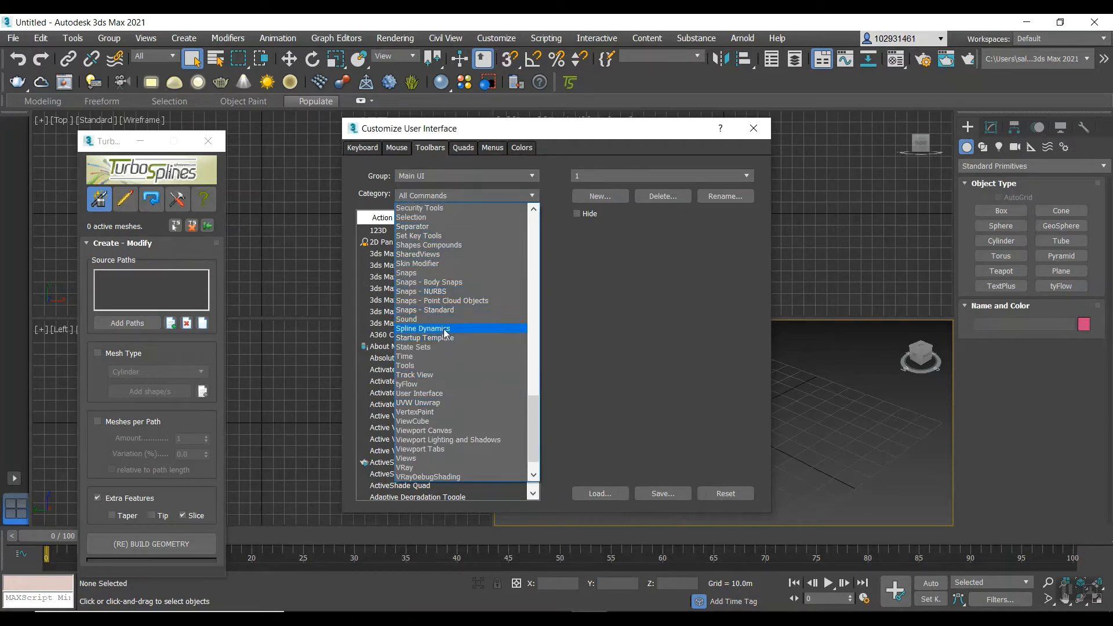
{"action": "left_click", "coordinate": [444, 328]}
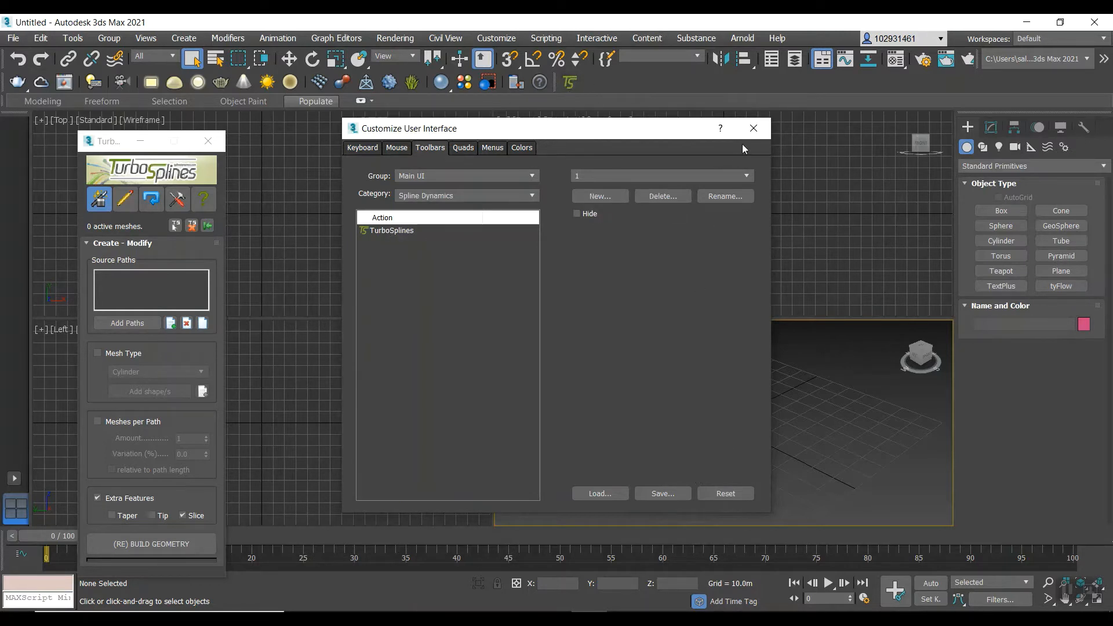
{"action": "left_click", "coordinate": [753, 130]}
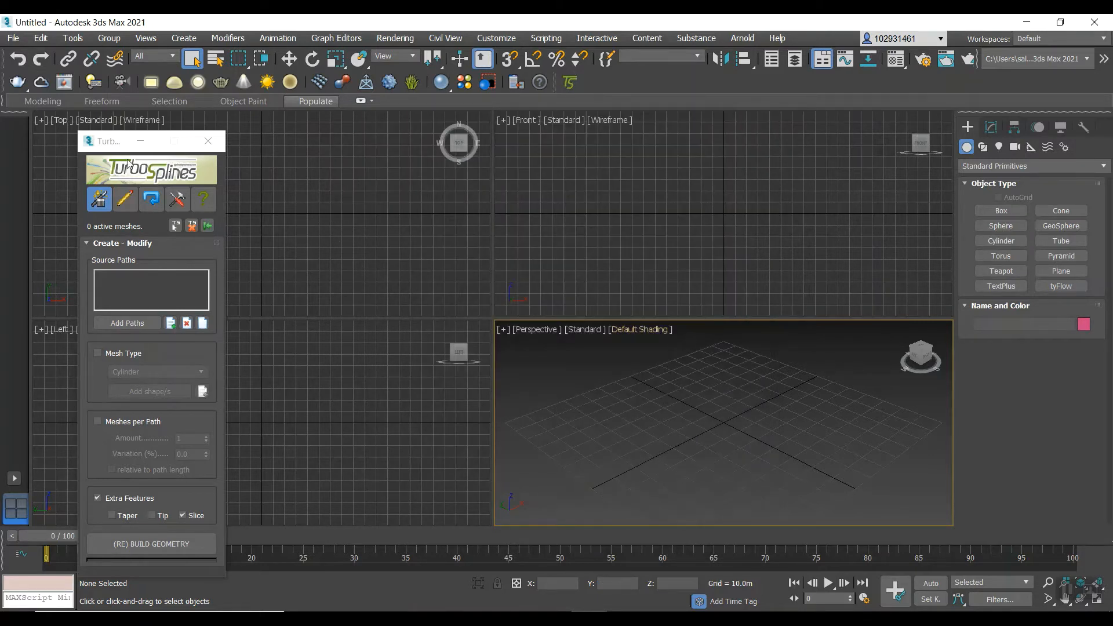
Create a text spline reading "Luna" in the Front viewport, using Arial at size 100 m.
{"action": "left_click_drag", "start_coordinate": [107, 141], "coordinate": [79, 126]}
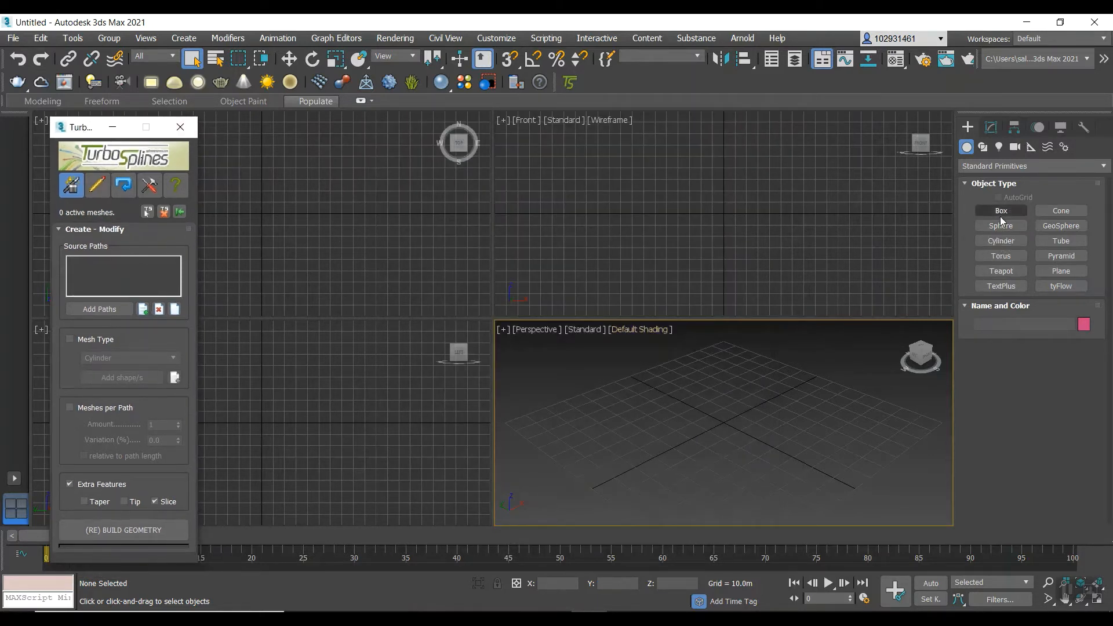
{"action": "left_click", "coordinate": [983, 147]}
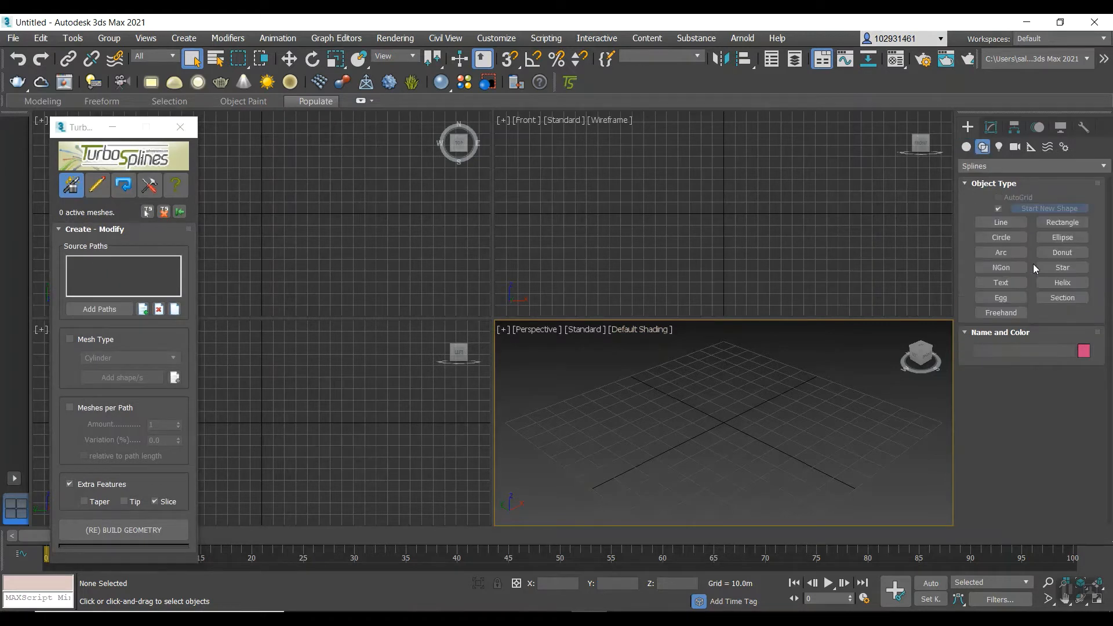
{"action": "left_click", "coordinate": [1018, 282]}
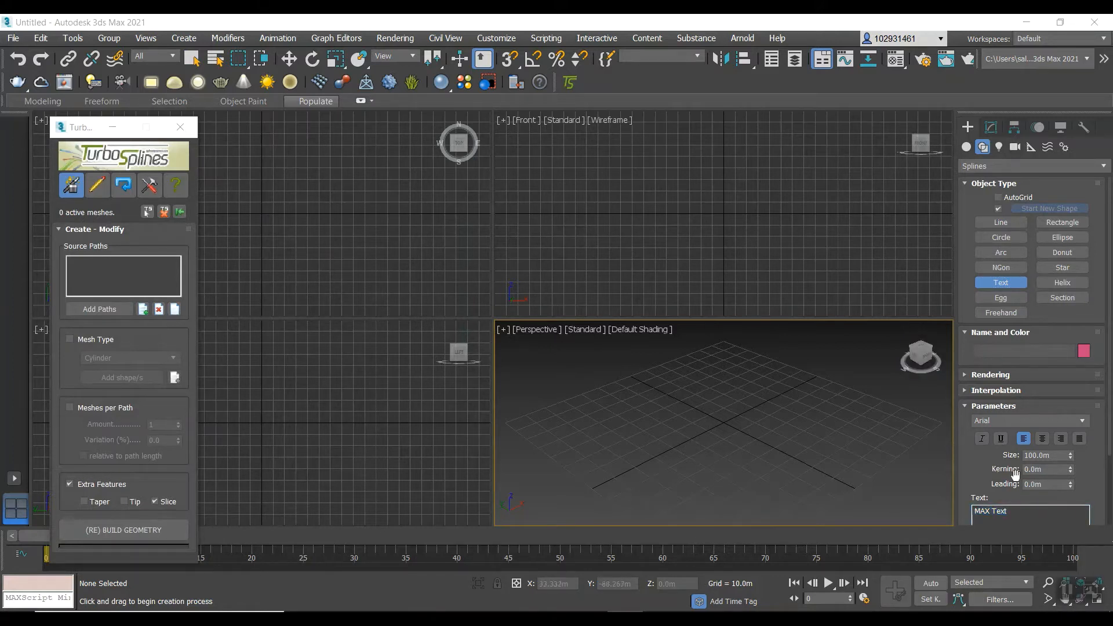
{"action": "left_click", "coordinate": [1003, 514]}
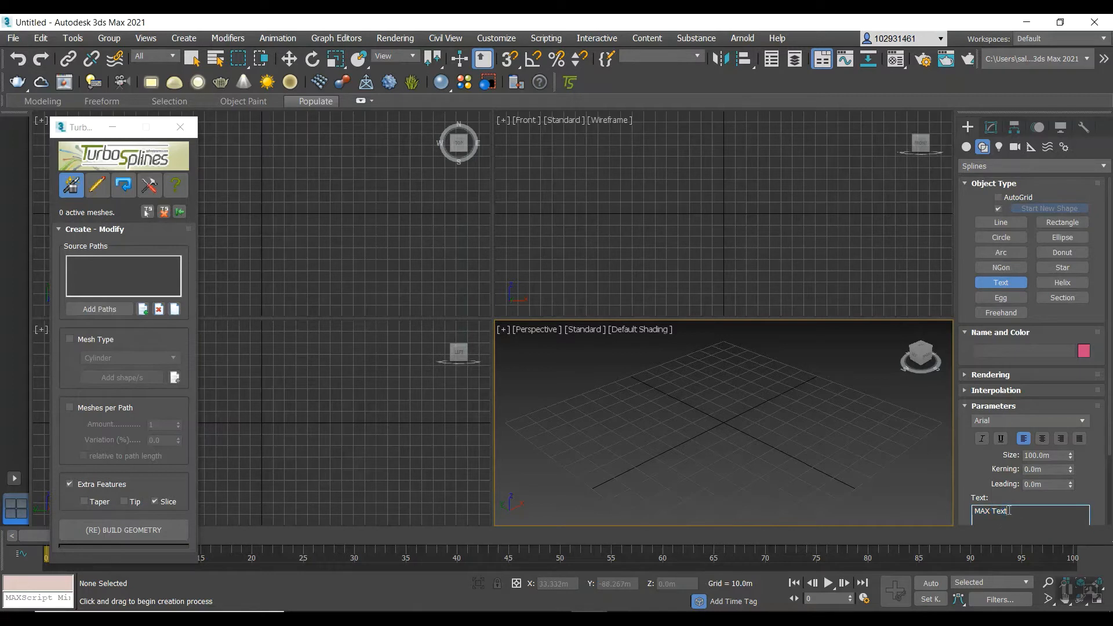
{"action": "left_click_drag", "start_coordinate": [1011, 510], "coordinate": [934, 514]}
{"action": "type", "text": "Luna"}
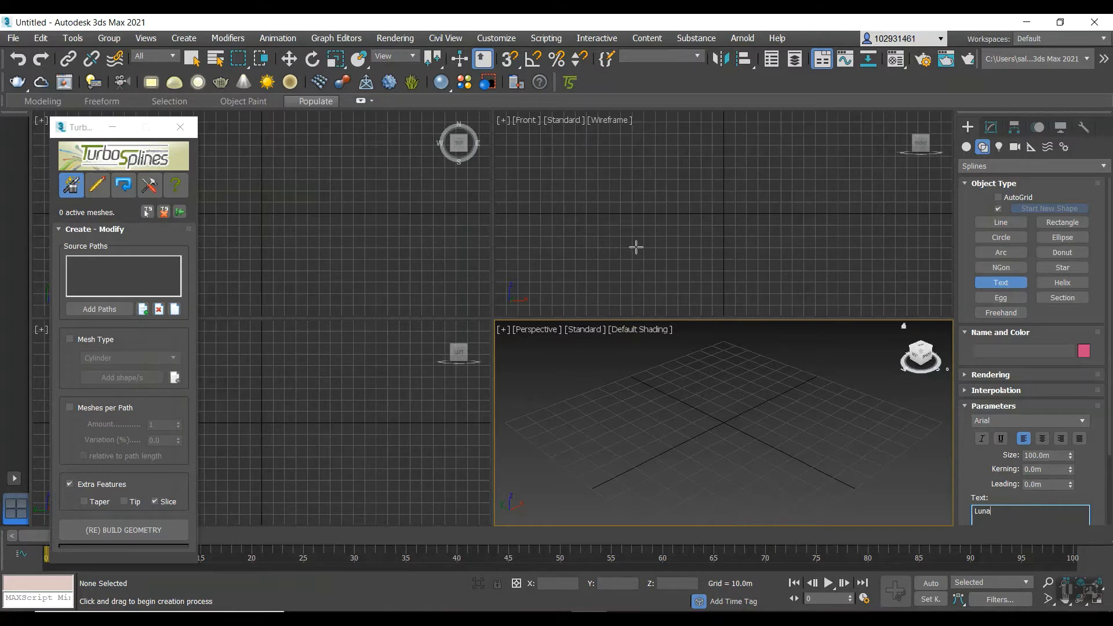
{"action": "left_click", "coordinate": [662, 208]}
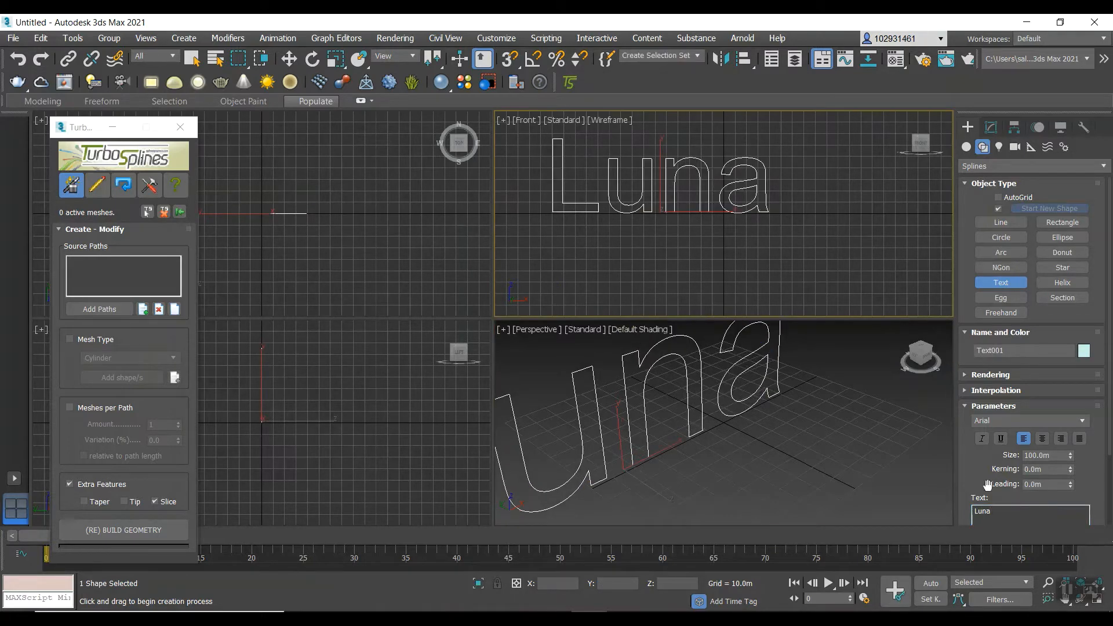
{"action": "left_click", "coordinate": [281, 62]}
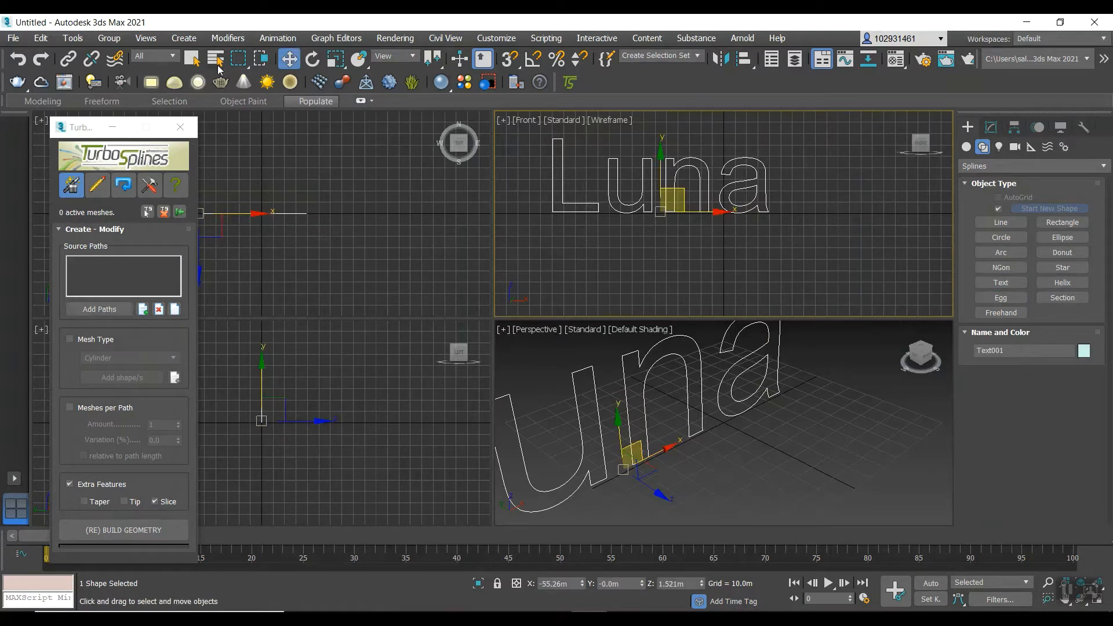
Add the Luna text as the TurboSplines source path, enable Mesh Type and set it to Profile.
{"action": "left_click_drag", "start_coordinate": [83, 132], "coordinate": [80, 115]}
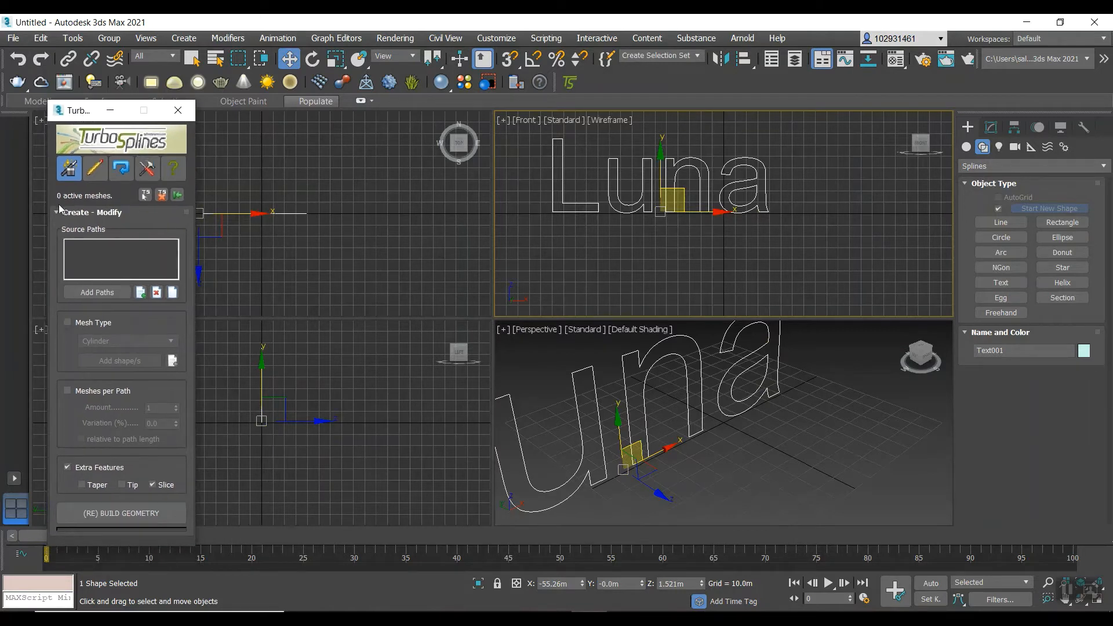
{"action": "left_click", "coordinate": [81, 293]}
{"action": "left_click", "coordinate": [67, 322]}
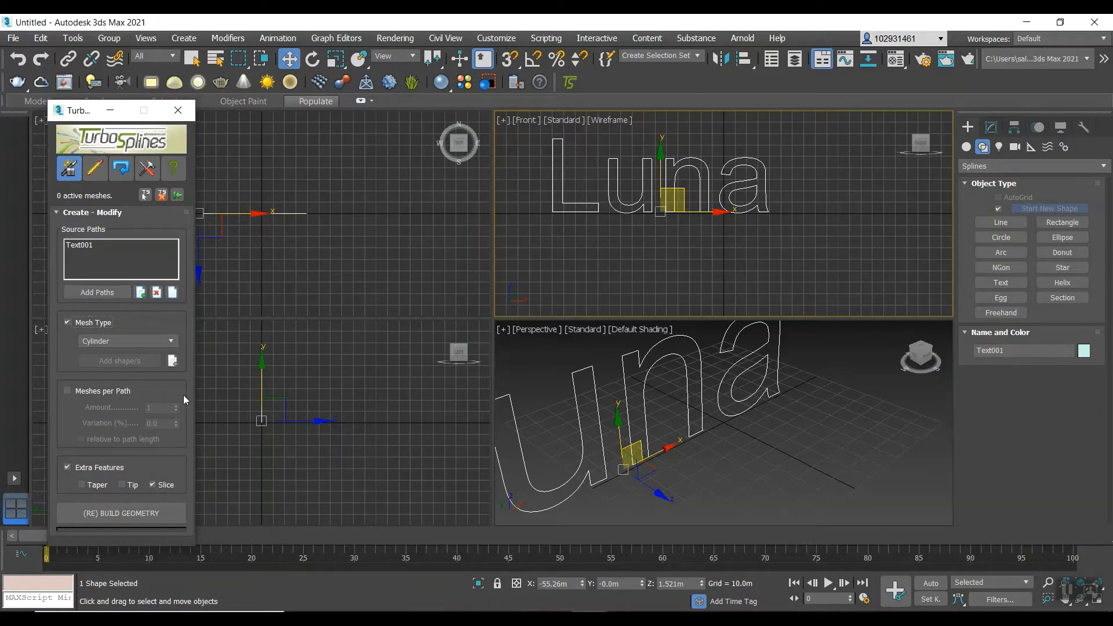
{"action": "left_click", "coordinate": [125, 342]}
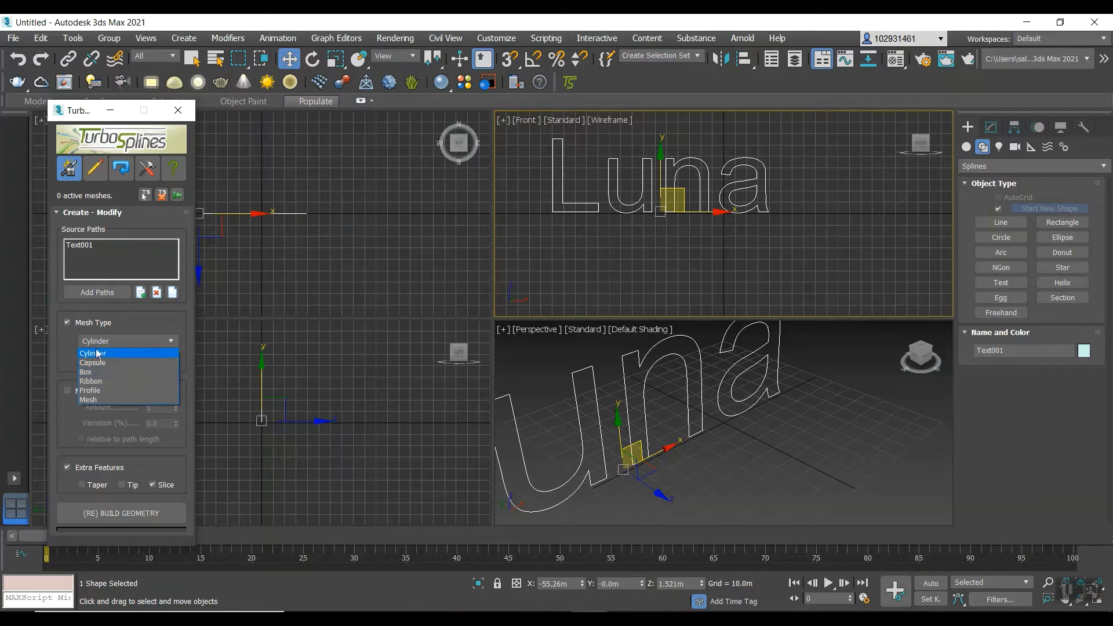
{"action": "left_click", "coordinate": [102, 391]}
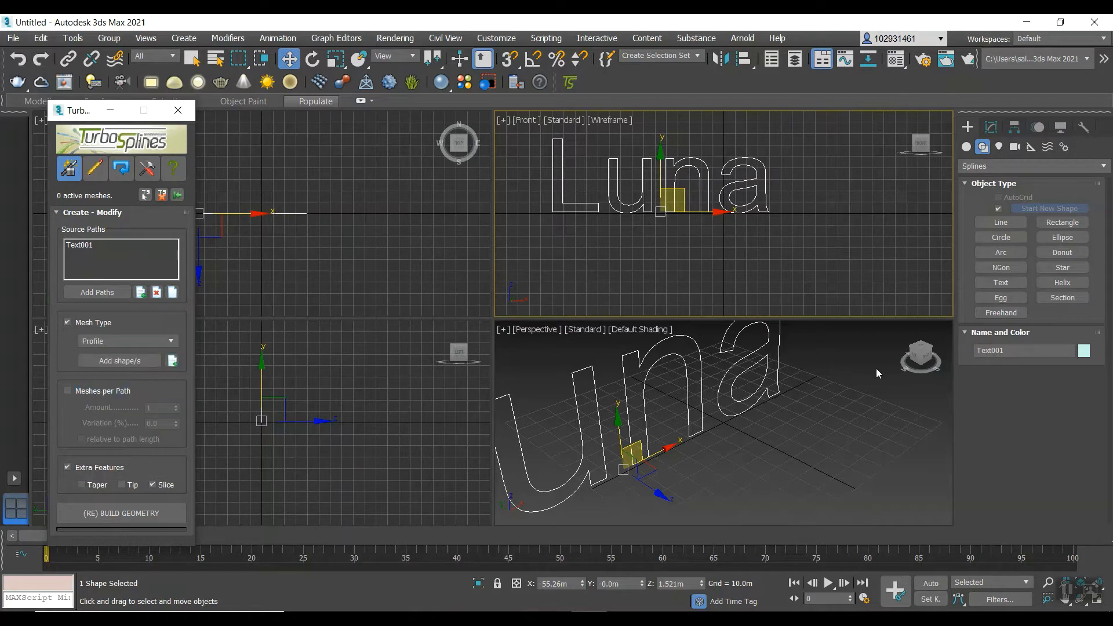
Draw a 6-point star spline beside the text in the Front viewport, with radii of about 5 m and 8.9 m.
{"action": "left_click", "coordinate": [1061, 267]}
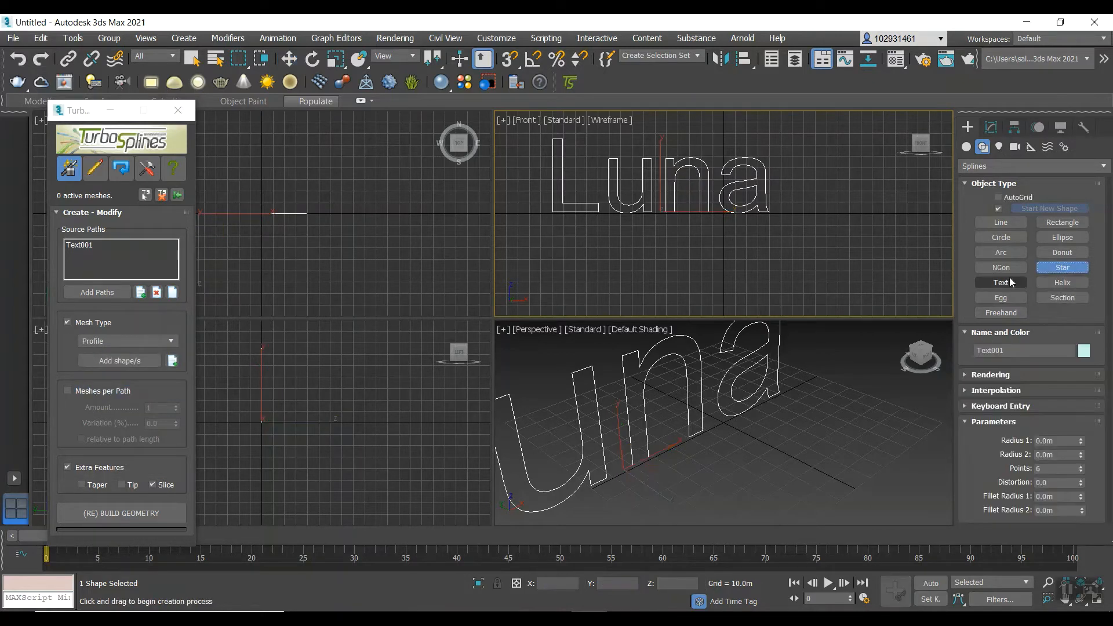
{"action": "scroll", "coordinate": [806, 219], "scroll_direction": "up", "scroll_amount": 2}
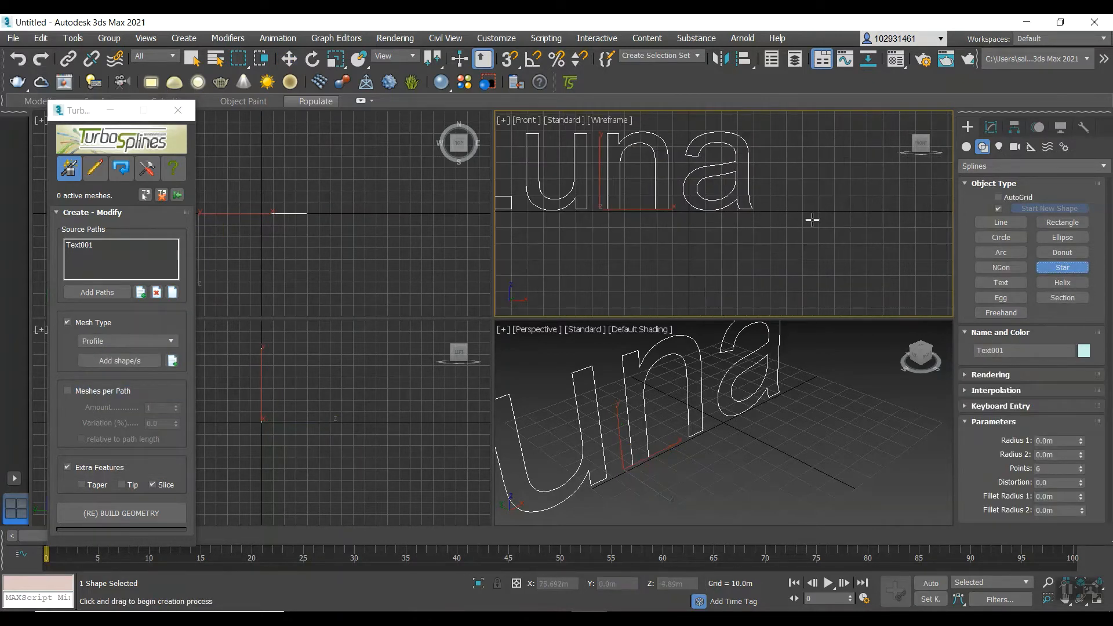
{"action": "left_click_drag", "start_coordinate": [815, 233], "coordinate": [811, 224]}
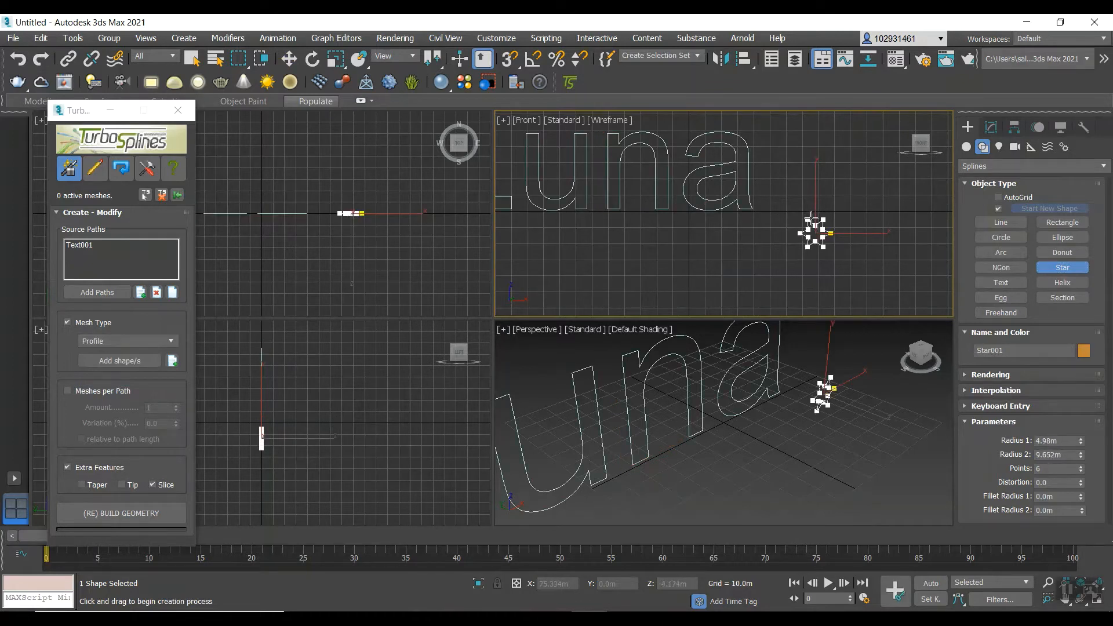
{"action": "left_click", "coordinate": [812, 219]}
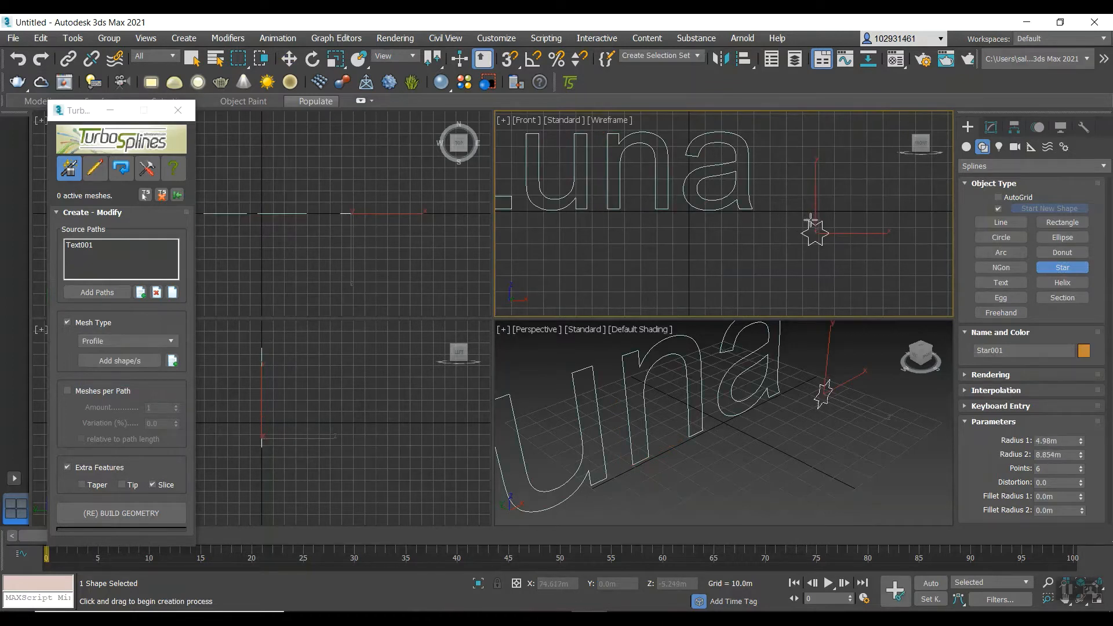
Assign the star as the profile shape and build the TurboSplines geometry, keeping a copy of the original splines.
{"action": "left_click", "coordinate": [110, 361]}
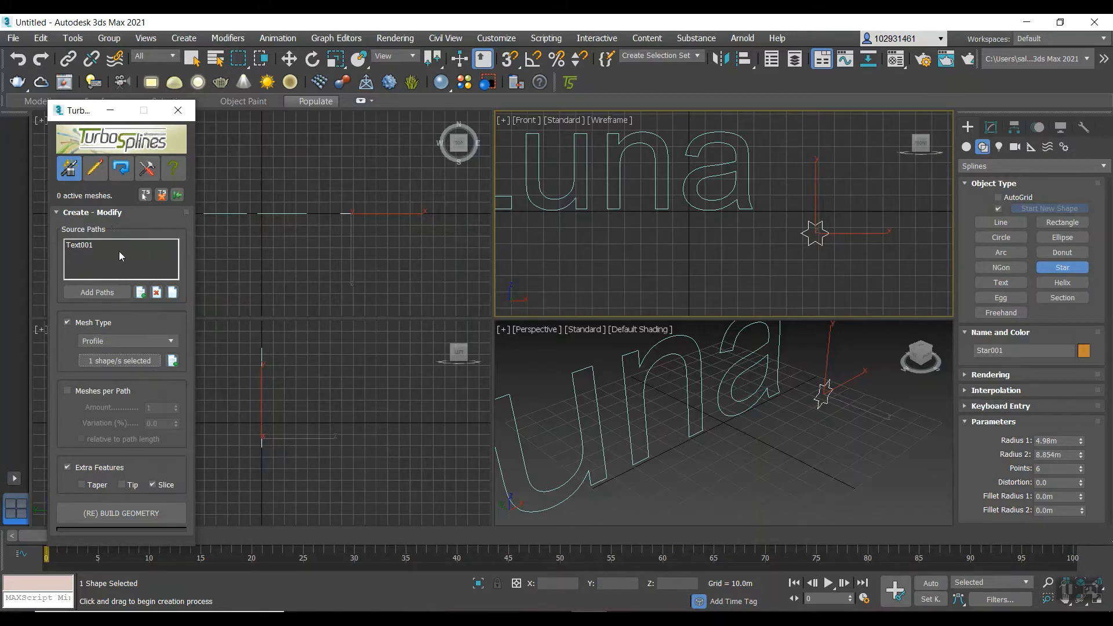
{"action": "scroll", "coordinate": [826, 268], "scroll_direction": "down", "scroll_amount": 3}
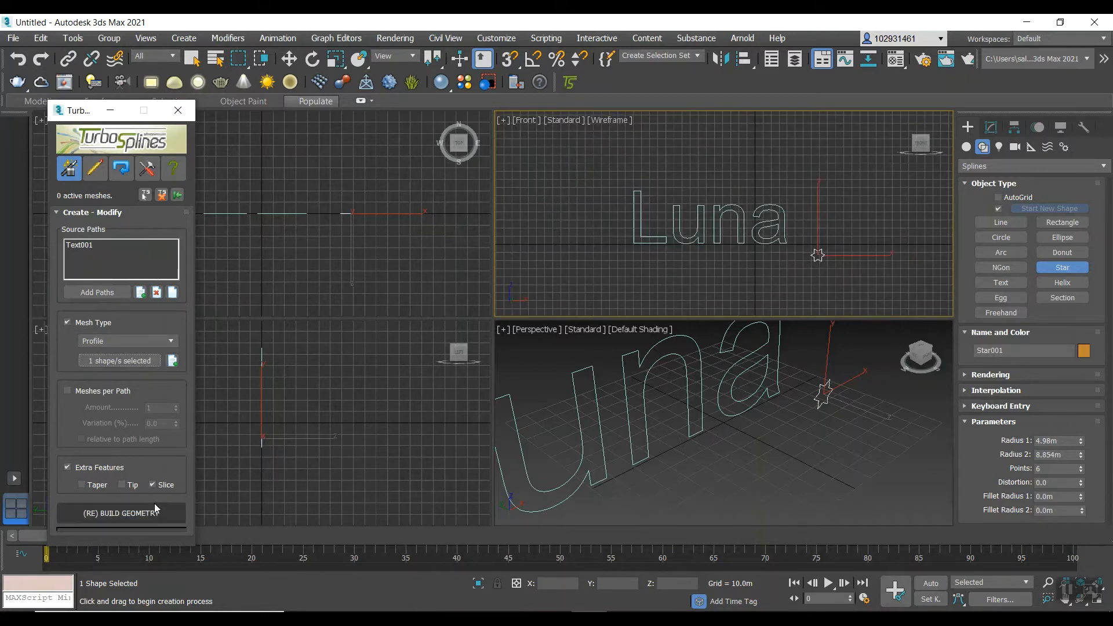
{"action": "left_click", "coordinate": [110, 517]}
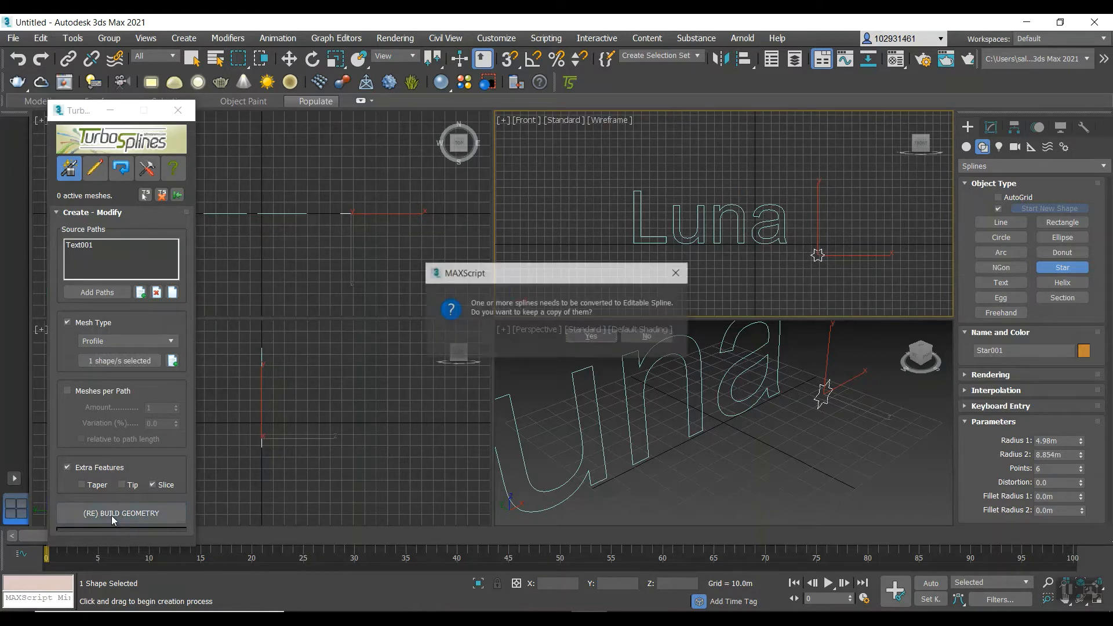
{"action": "left_click", "coordinate": [591, 337]}
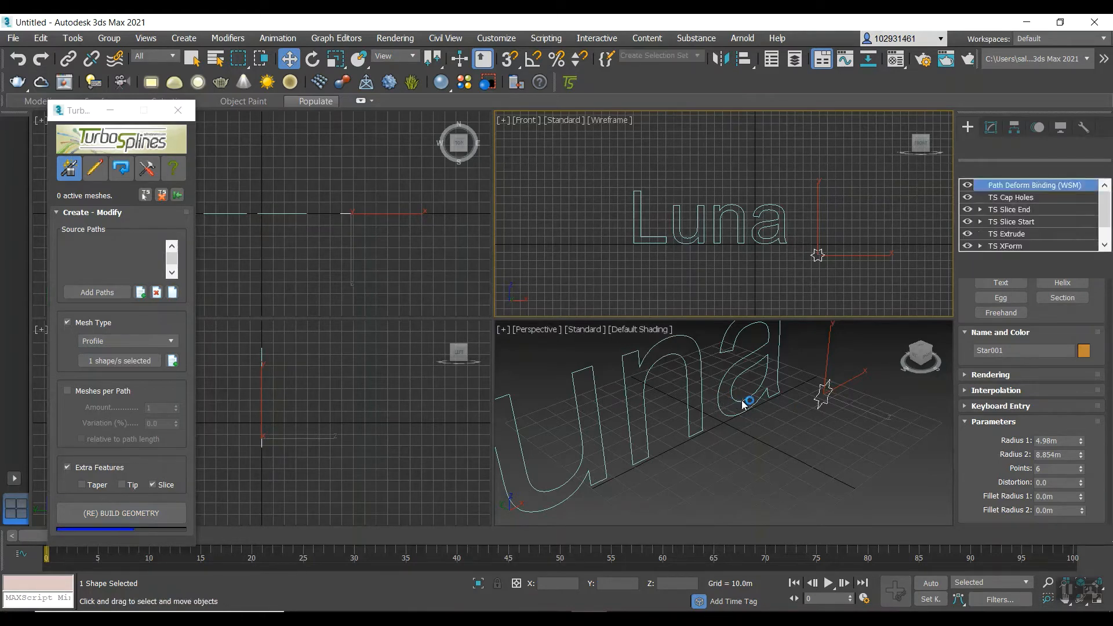
{"action": "scroll", "coordinate": [729, 349], "scroll_direction": "down", "scroll_amount": 3}
{"action": "middle_click_drag", "start_coordinate": [638, 409], "coordinate": [660, 378]}
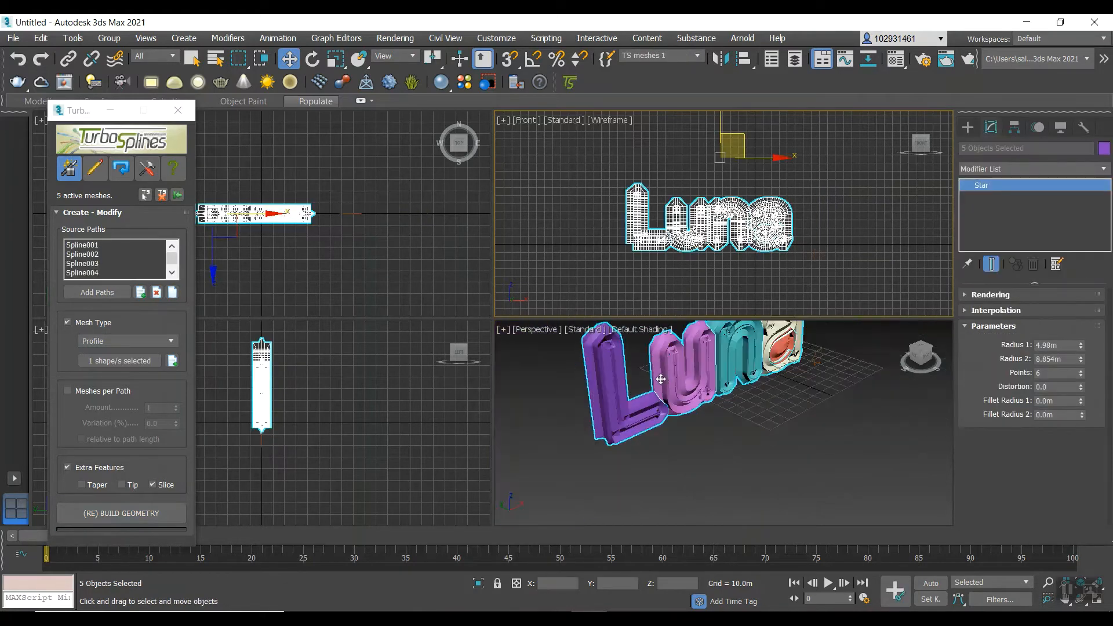
{"action": "scroll", "coordinate": [646, 381], "scroll_direction": "down", "scroll_amount": 3}
{"action": "scroll", "coordinate": [648, 382], "scroll_direction": "up", "scroll_amount": 2}
{"action": "scroll", "coordinate": [649, 383], "scroll_direction": "up", "scroll_amount": 3}
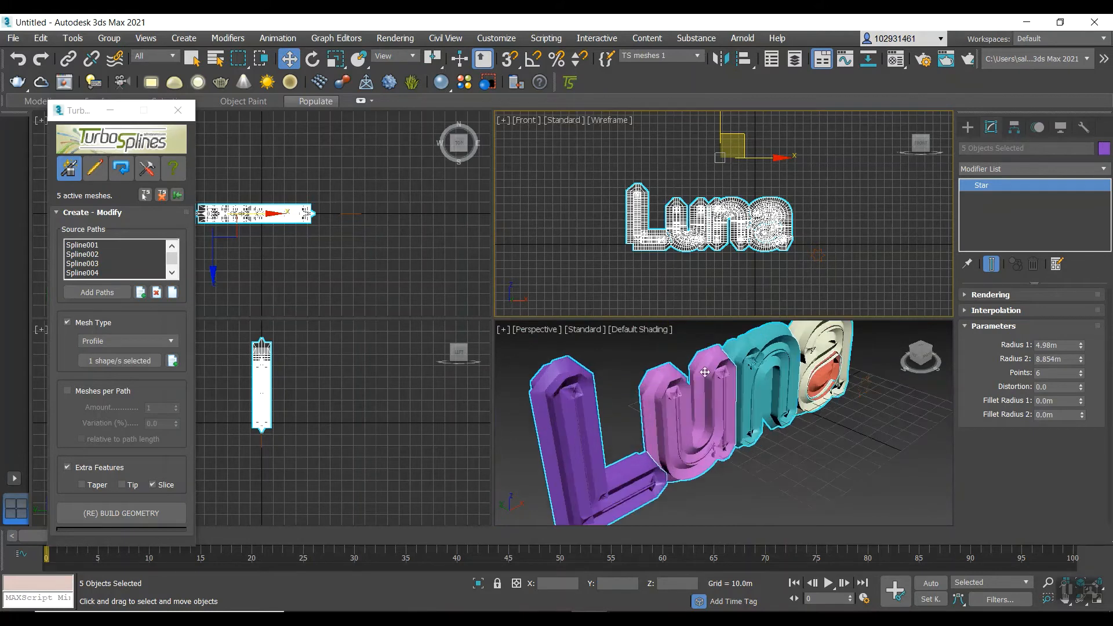
Select the "TS meshes 1" selection set and examine the letter meshes in the Perspective viewport.
{"action": "left_click", "coordinate": [697, 55]}
{"action": "left_click", "coordinate": [648, 70]}
{"action": "scroll", "coordinate": [700, 251], "scroll_direction": "up", "scroll_amount": 2}
{"action": "scroll", "coordinate": [700, 250], "scroll_direction": "down", "scroll_amount": 3}
{"action": "scroll", "coordinate": [673, 365], "scroll_direction": "down", "scroll_amount": 5}
{"action": "scroll", "coordinate": [665, 386], "scroll_direction": "up", "scroll_amount": 4}
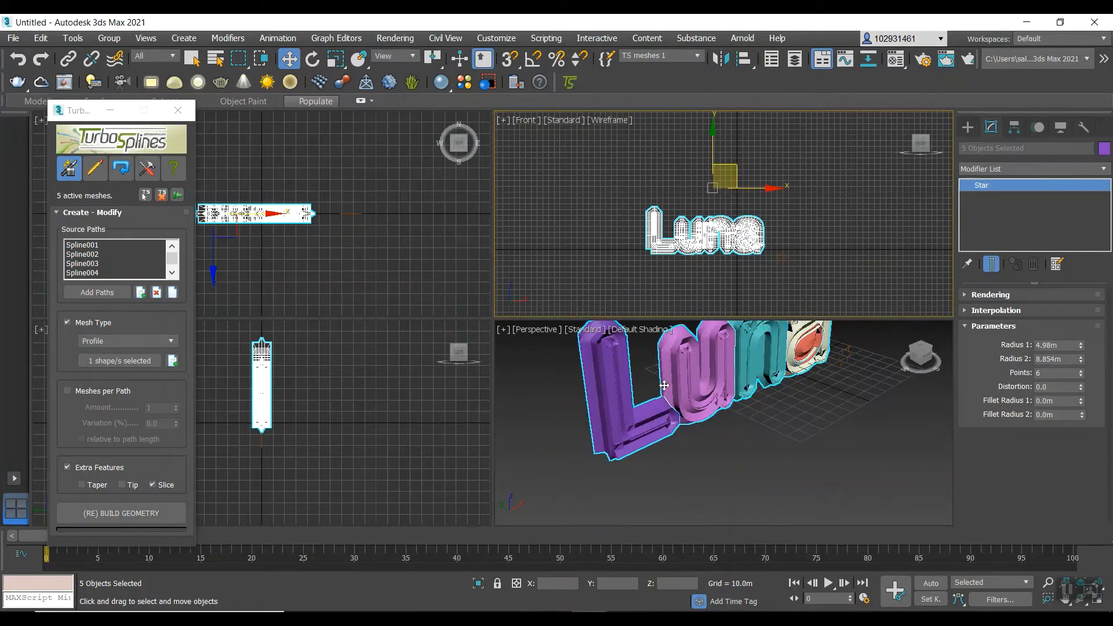
{"action": "scroll", "coordinate": [701, 376], "scroll_direction": "down", "scroll_amount": 5}
{"action": "scroll", "coordinate": [707, 372], "scroll_direction": "up", "scroll_amount": 7}
{"action": "scroll", "coordinate": [706, 372], "scroll_direction": "down", "scroll_amount": 5}
{"action": "scroll", "coordinate": [698, 377], "scroll_direction": "up", "scroll_amount": 2}
{"action": "scroll", "coordinate": [698, 377], "scroll_direction": "down", "scroll_amount": 2}
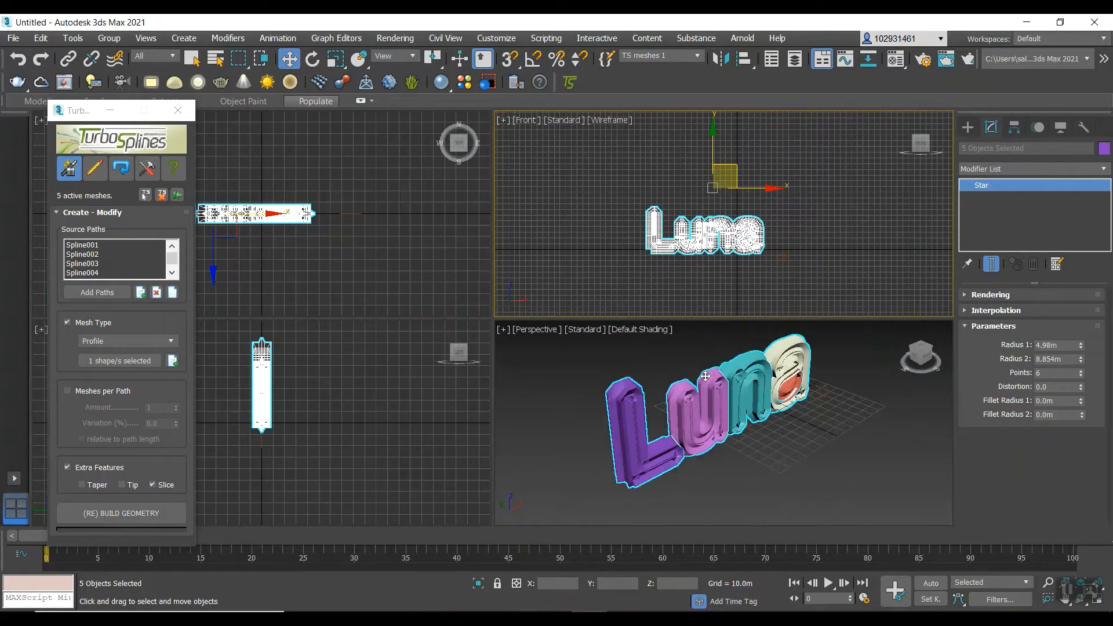
{"action": "scroll", "coordinate": [695, 380], "scroll_direction": "up", "scroll_amount": 4}
{"action": "scroll", "coordinate": [663, 374], "scroll_direction": "down", "scroll_amount": 4}
{"action": "scroll", "coordinate": [661, 370], "scroll_direction": "up", "scroll_amount": 5}
{"action": "scroll", "coordinate": [655, 381], "scroll_direction": "down", "scroll_amount": 3}
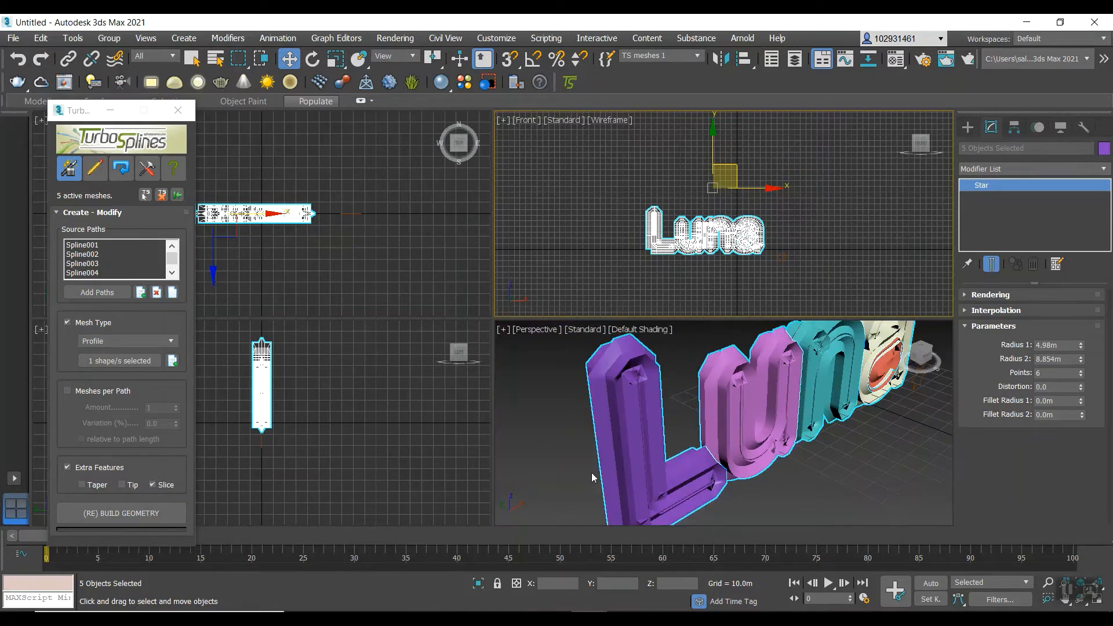
Set the Scale parameter of the letter meshes to 0.3 in TurboSplines.
{"action": "left_click", "coordinate": [97, 169]}
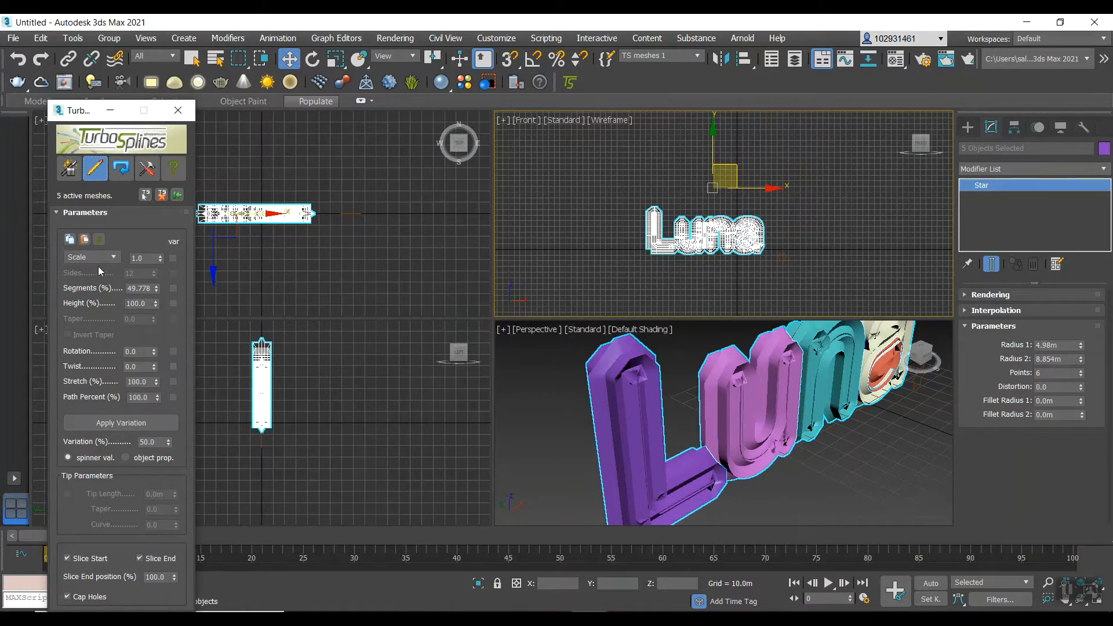
{"action": "double_click", "coordinate": [148, 257]}
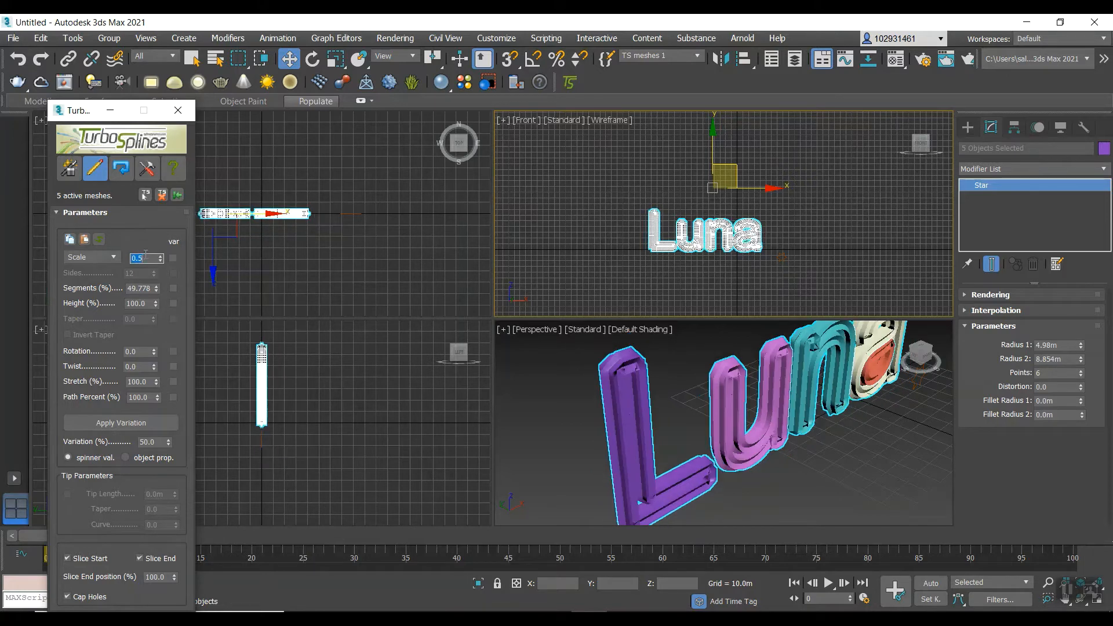
{"action": "type", "text": "0.3"}
{"action": "key", "text": "Return"}
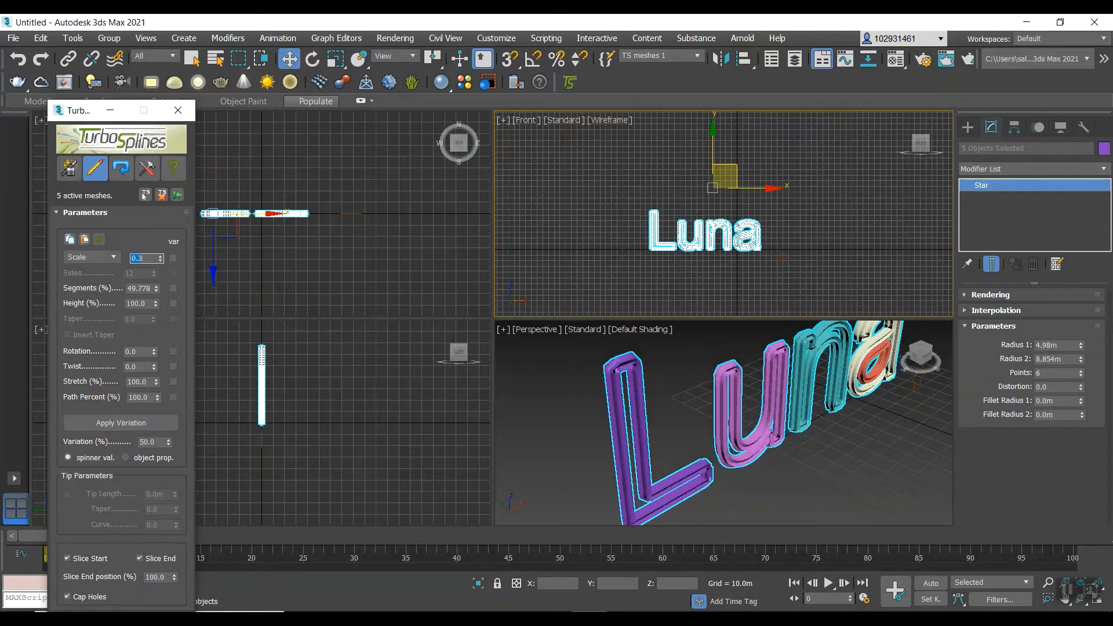
Clear the letter mesh selection and maximize the Perspective viewport.
{"action": "scroll", "coordinate": [721, 385], "scroll_direction": "up", "scroll_amount": 5}
{"action": "scroll", "coordinate": [733, 394], "scroll_direction": "down", "scroll_amount": 3}
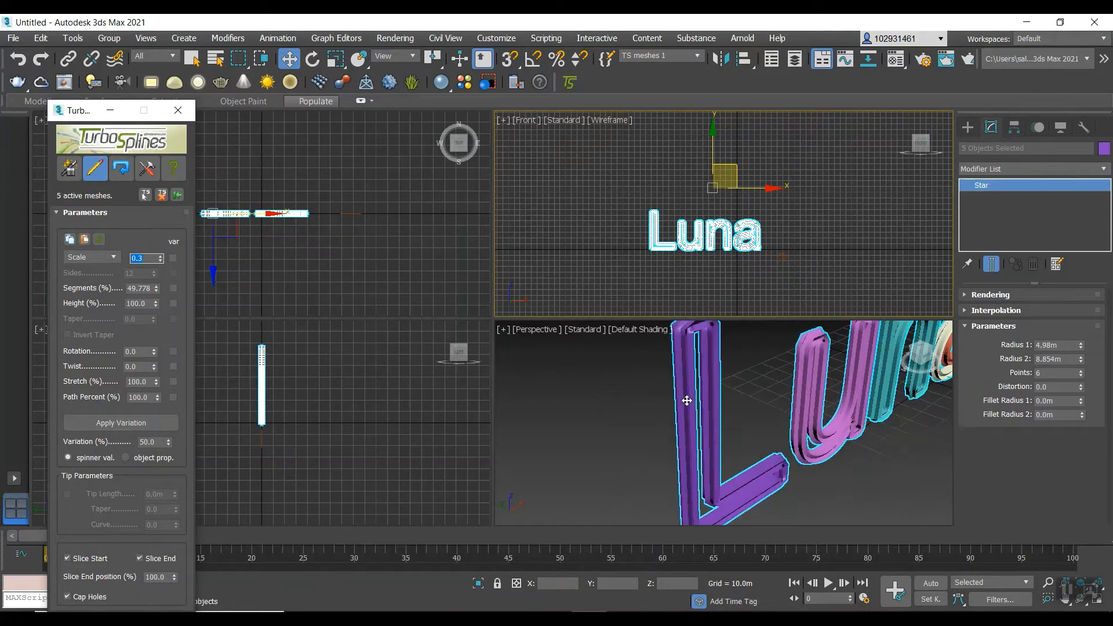
{"action": "scroll", "coordinate": [719, 378], "scroll_direction": "up", "scroll_amount": 5}
{"action": "key", "text": "z"}
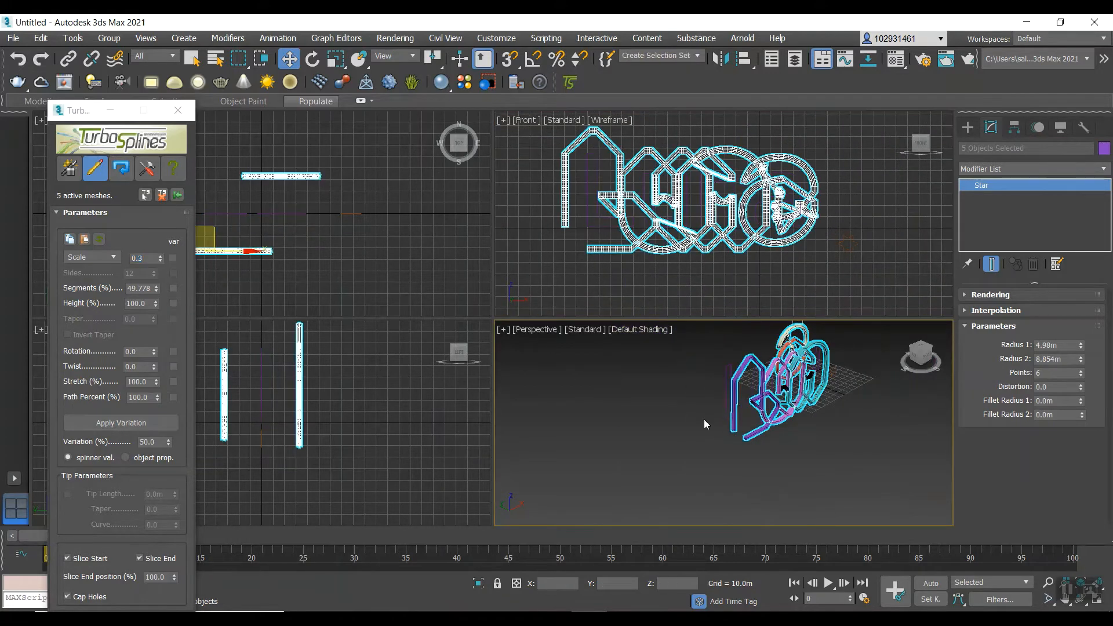
{"action": "key", "text": "ctrl+z"}
{"action": "left_click", "coordinate": [703, 440]}
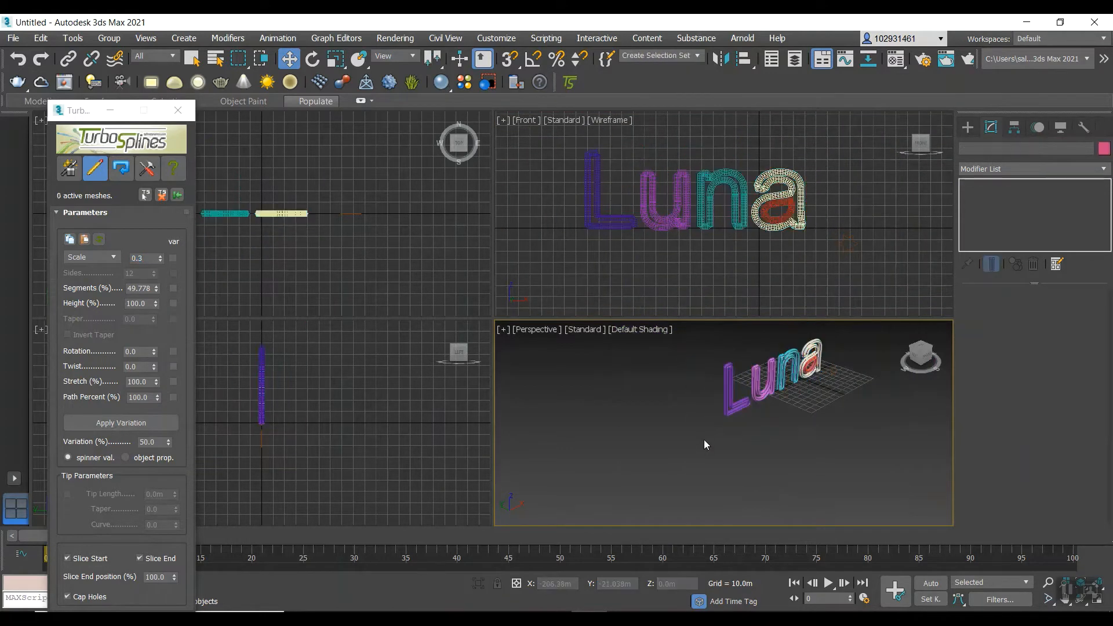
{"action": "key", "text": "alt+w"}
Select all the Luna letter meshes and their splines, leaving out the star shape.
{"action": "left_click", "coordinate": [505, 305]}
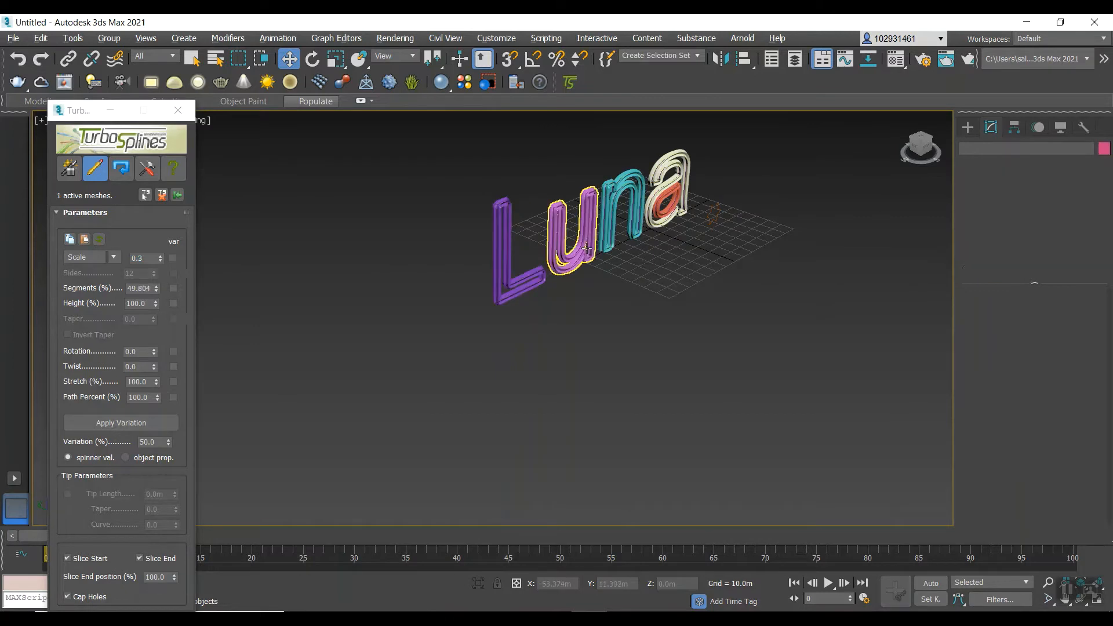
{"action": "left_click_drag", "start_coordinate": [507, 308], "coordinate": [729, 131]}
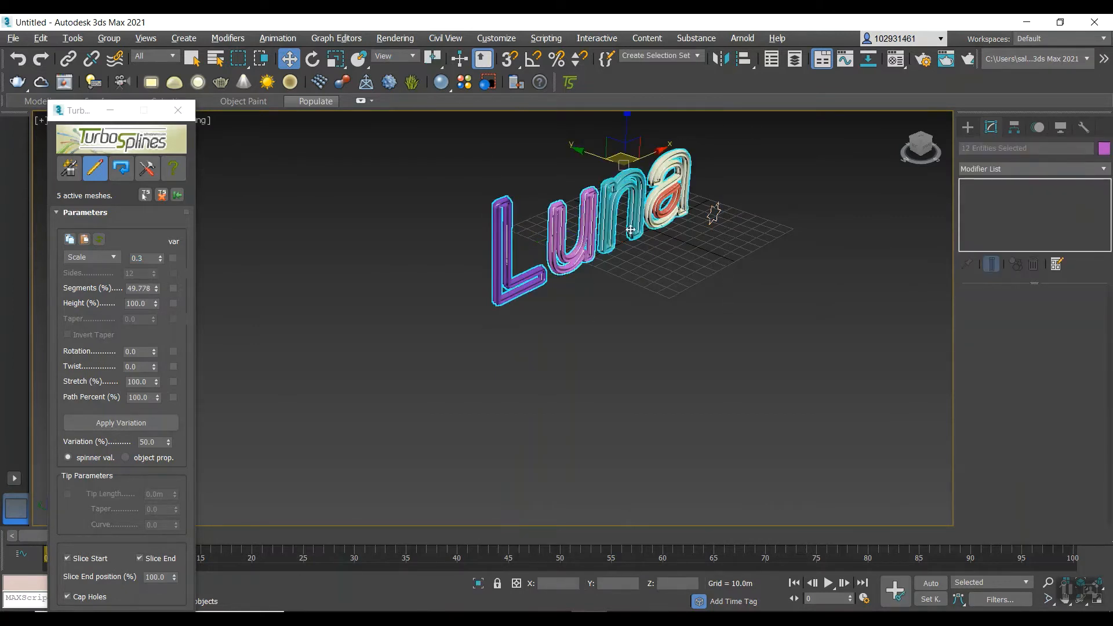
{"action": "left_click", "coordinate": [593, 280]}
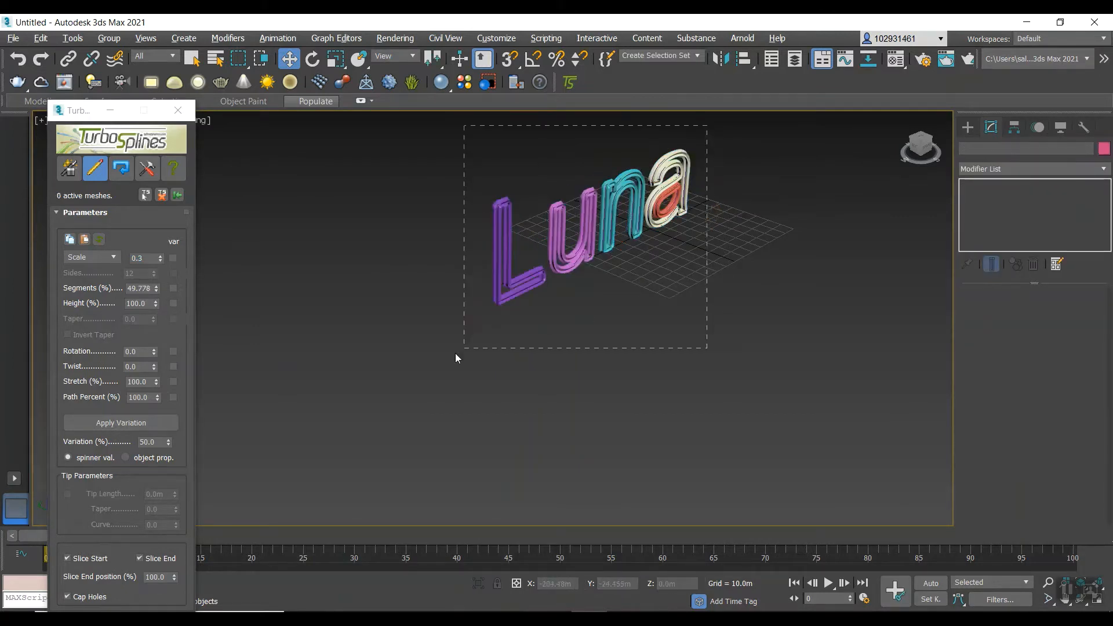
{"action": "left_click_drag", "start_coordinate": [455, 355], "coordinate": [456, 354]}
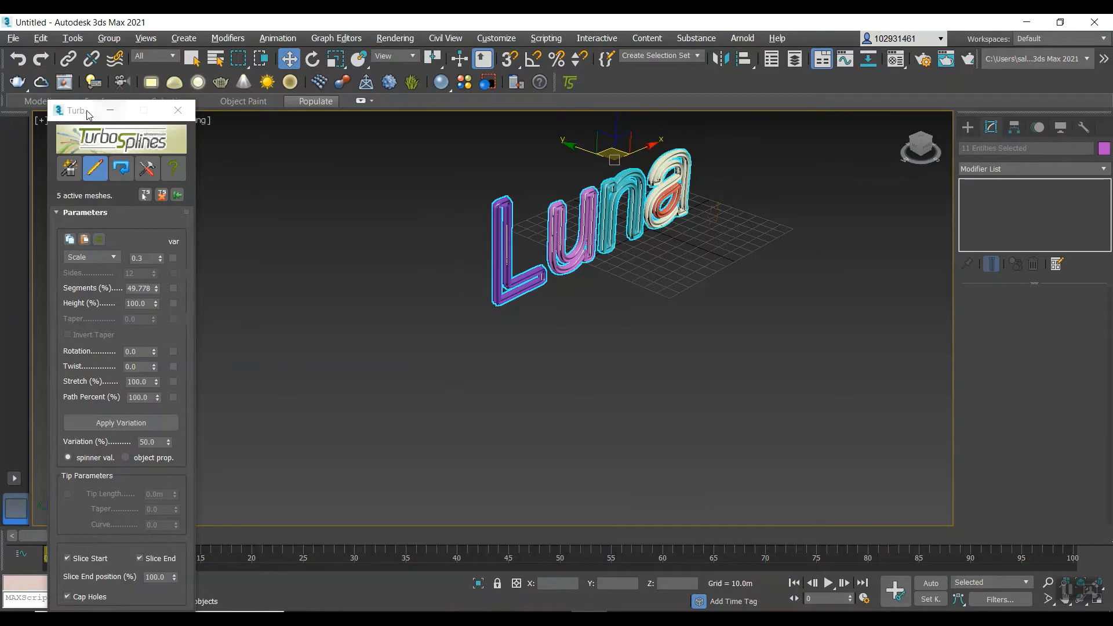
Move the TurboSplines window aside and display the Perspective viewport with Wireframe Override to examine the mesh density.
{"action": "left_click_drag", "start_coordinate": [87, 111], "coordinate": [40, 93]}
{"action": "left_click", "coordinate": [175, 120]}
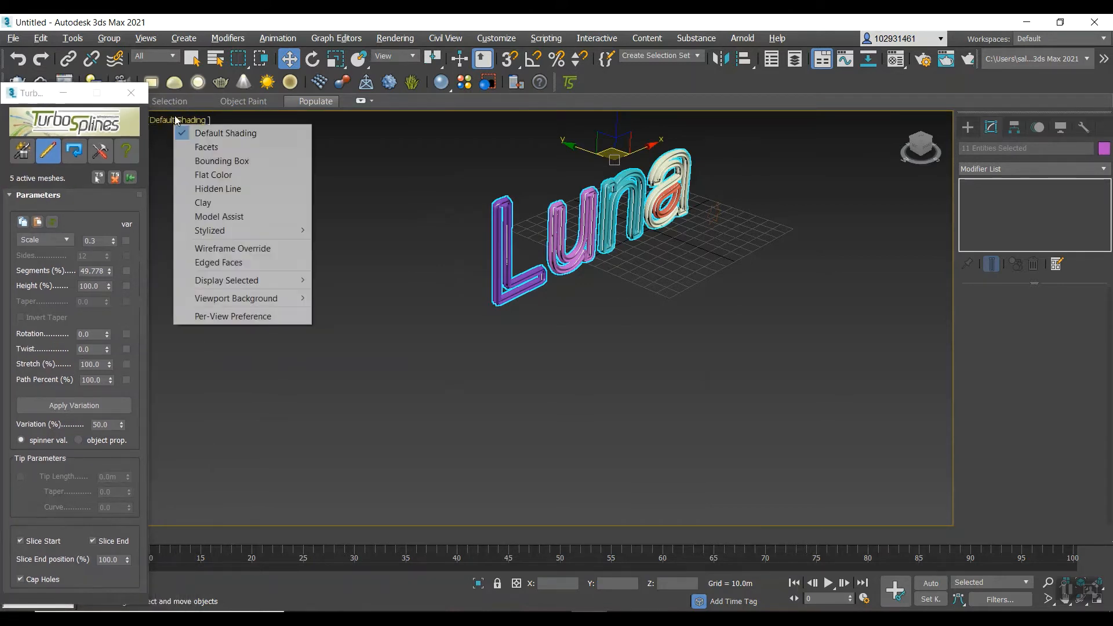
{"action": "left_click", "coordinate": [251, 252]}
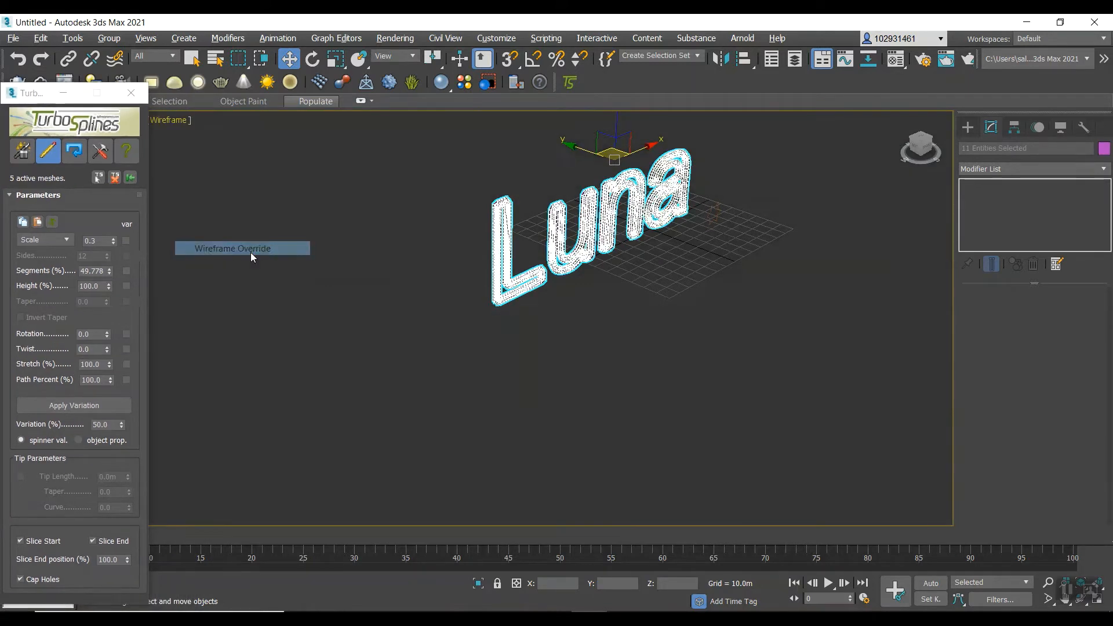
{"action": "scroll", "coordinate": [493, 244], "scroll_direction": "up", "scroll_amount": 5}
{"action": "scroll", "coordinate": [619, 185], "scroll_direction": "down", "scroll_amount": 7}
{"action": "scroll", "coordinate": [621, 182], "scroll_direction": "up", "scroll_amount": 6}
{"action": "scroll", "coordinate": [622, 184], "scroll_direction": "down", "scroll_amount": 3}
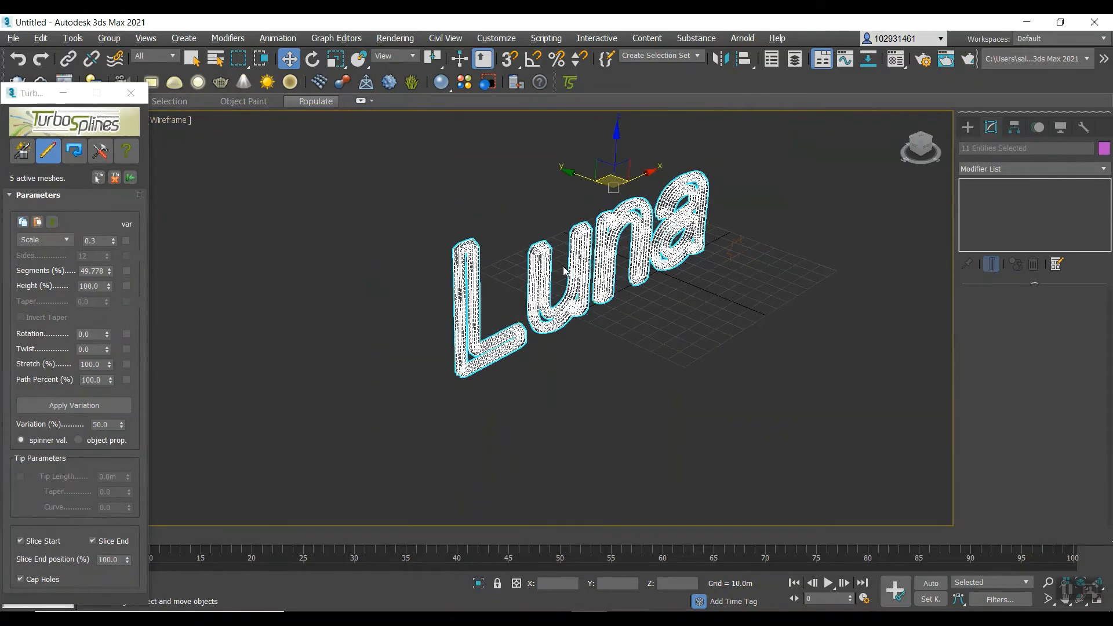
{"action": "scroll", "coordinate": [522, 275], "scroll_direction": "up", "scroll_amount": 6}
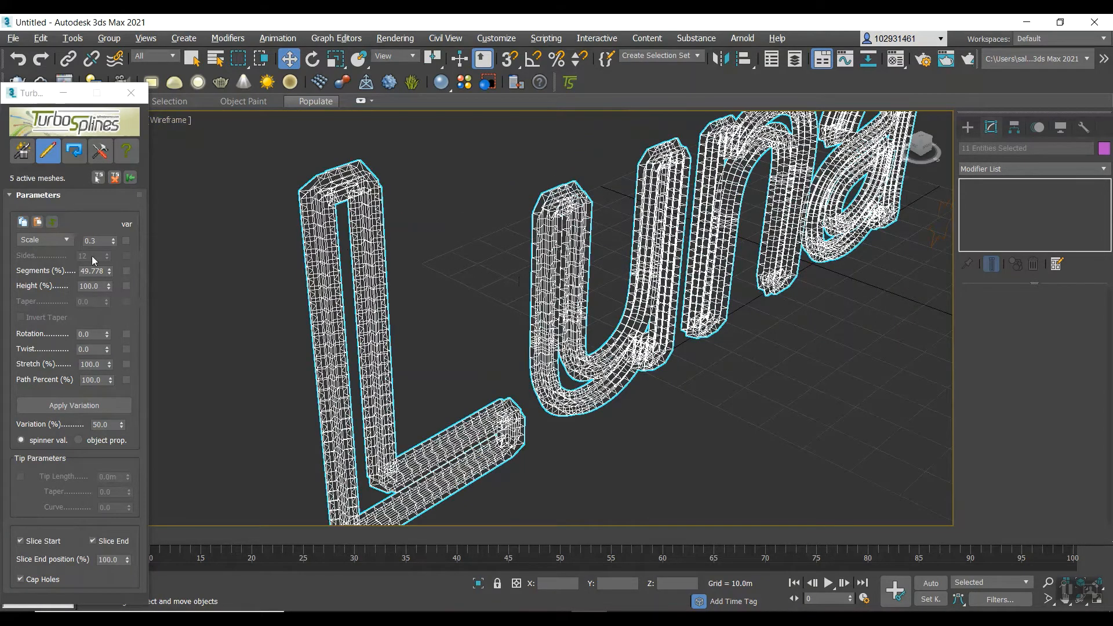
Set the Segments parameter of the letter meshes to 100% in TurboSplines.
{"action": "double_click", "coordinate": [91, 271]}
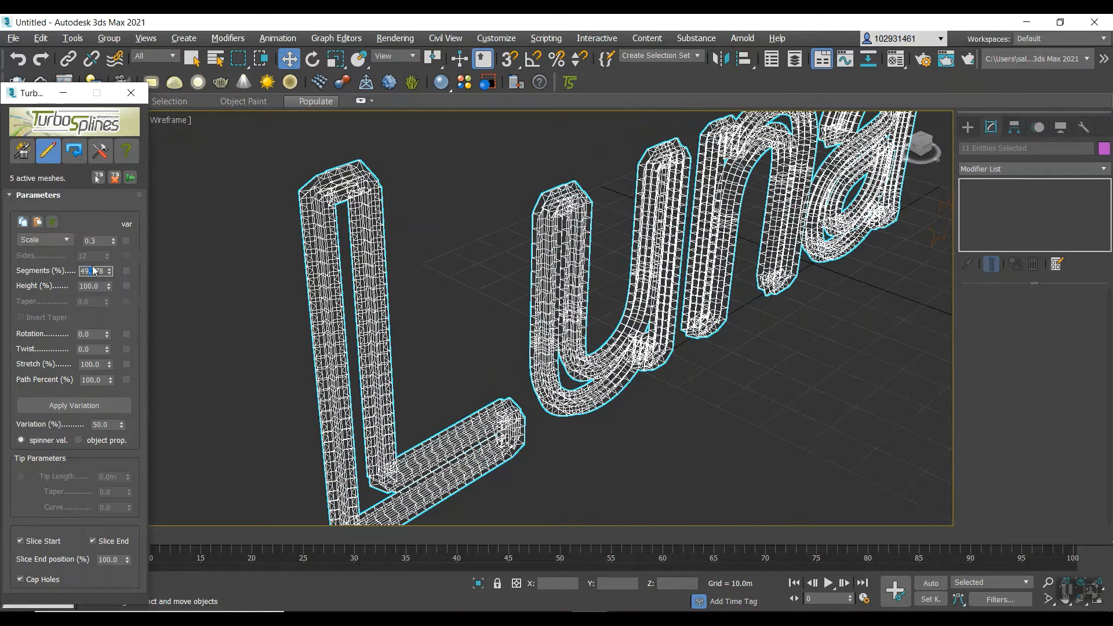
{"action": "key", "text": "Escape"}
{"action": "double_click", "coordinate": [93, 271]}
{"action": "type", "text": "100"}
{"action": "scroll", "coordinate": [559, 264], "scroll_direction": "down", "scroll_amount": 2}
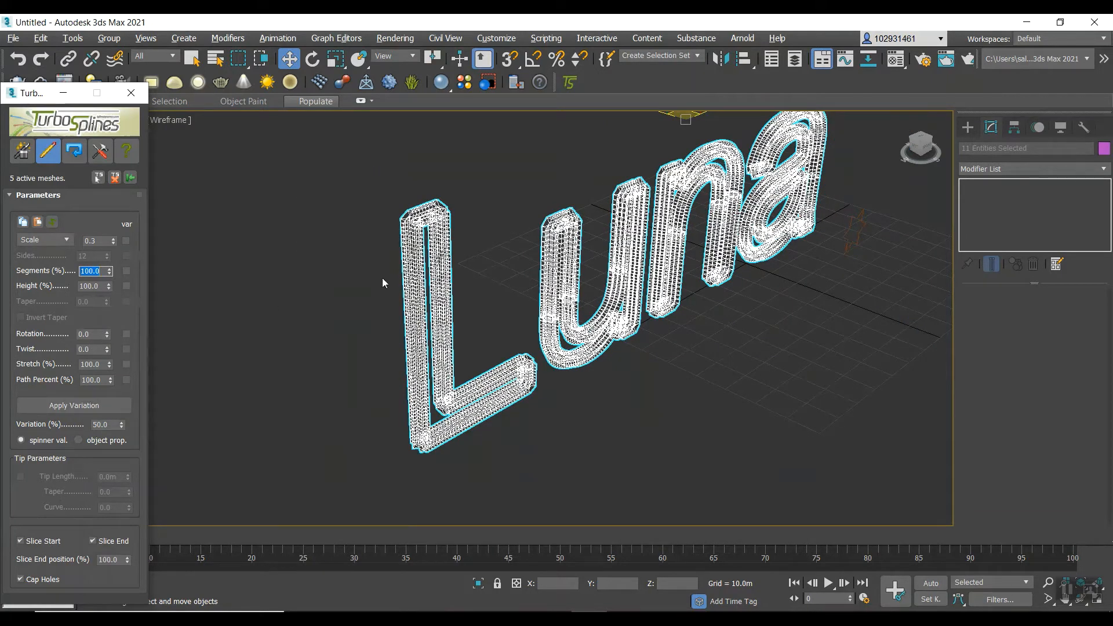
{"action": "scroll", "coordinate": [717, 265], "scroll_direction": "down", "scroll_amount": 4}
{"action": "scroll", "coordinate": [711, 256], "scroll_direction": "up", "scroll_amount": 4}
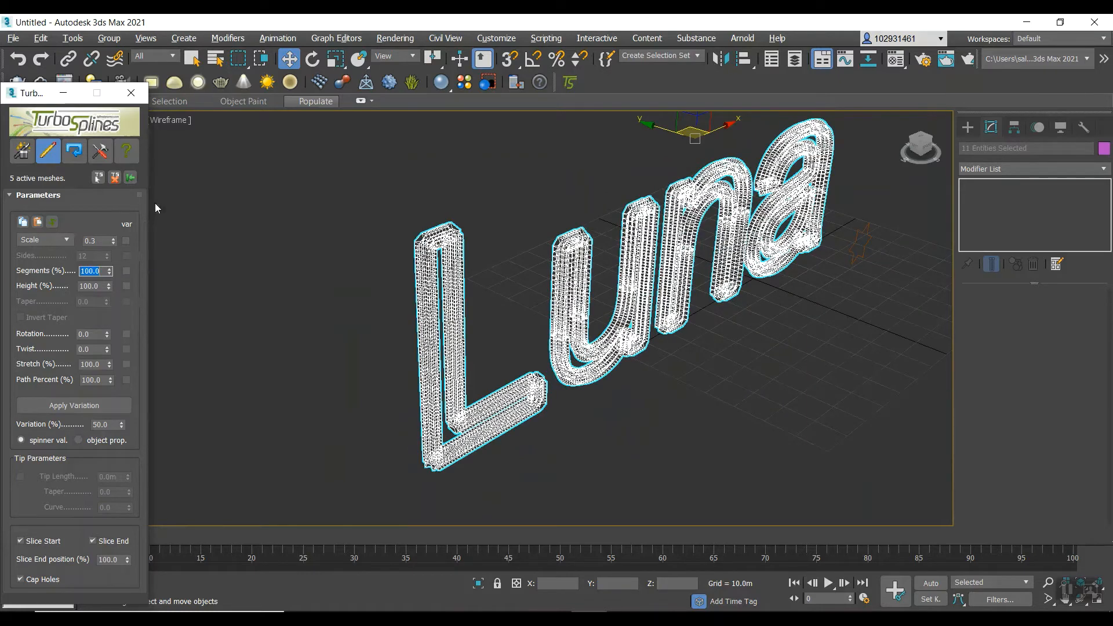
Add a TurboSmooth modifier to the selected letter meshes using the TurboSplines tools.
{"action": "left_click", "coordinate": [99, 151]}
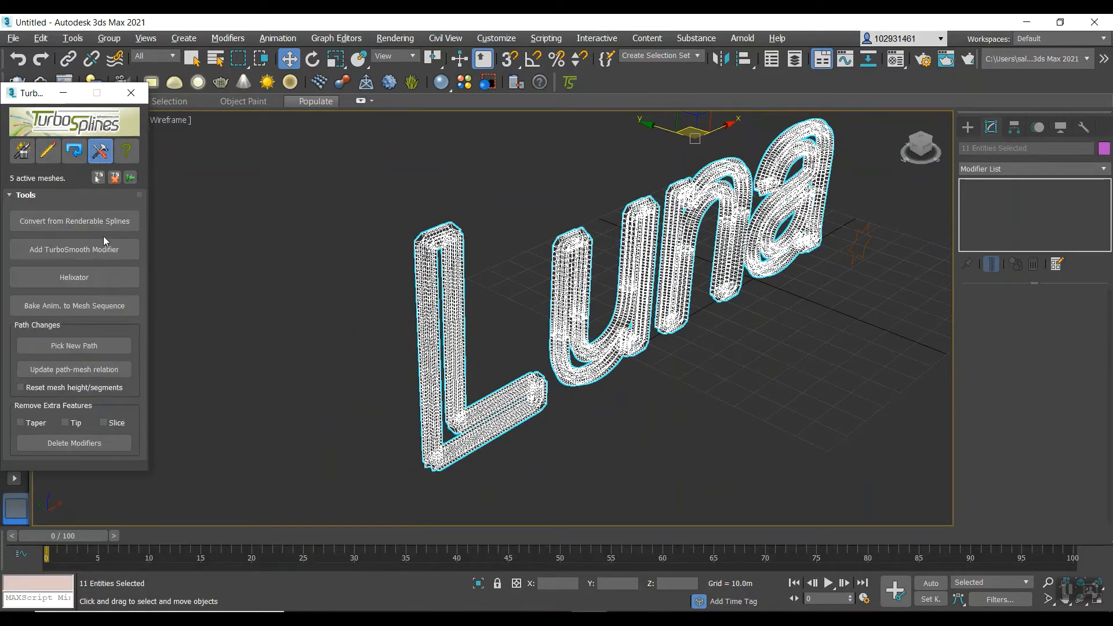
{"action": "left_click", "coordinate": [91, 251]}
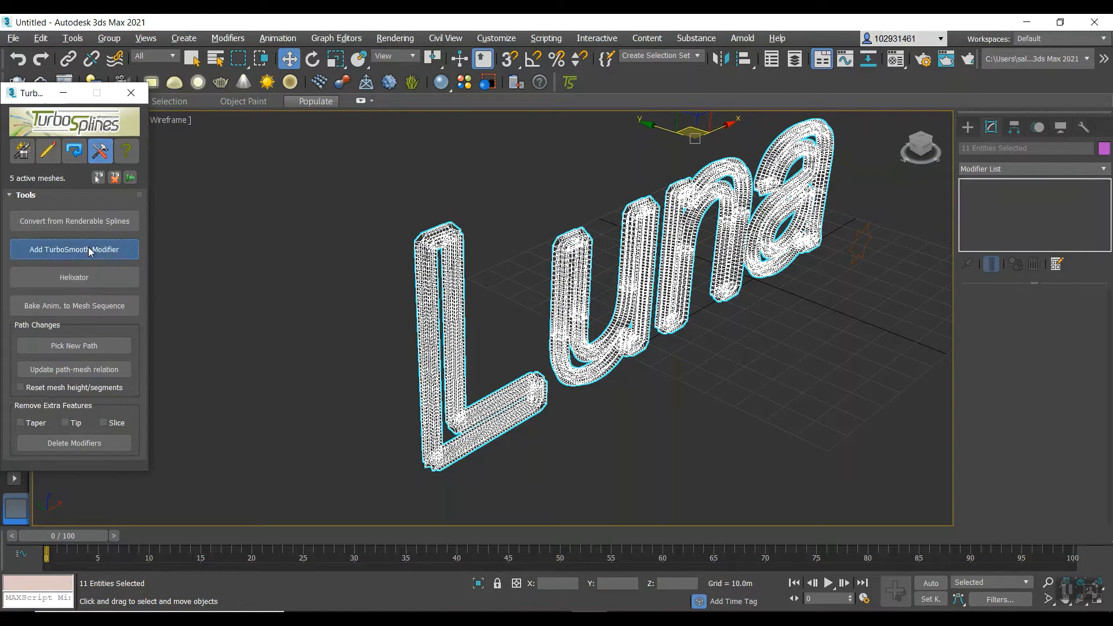
{"action": "scroll", "coordinate": [534, 291], "scroll_direction": "up", "scroll_amount": 10}
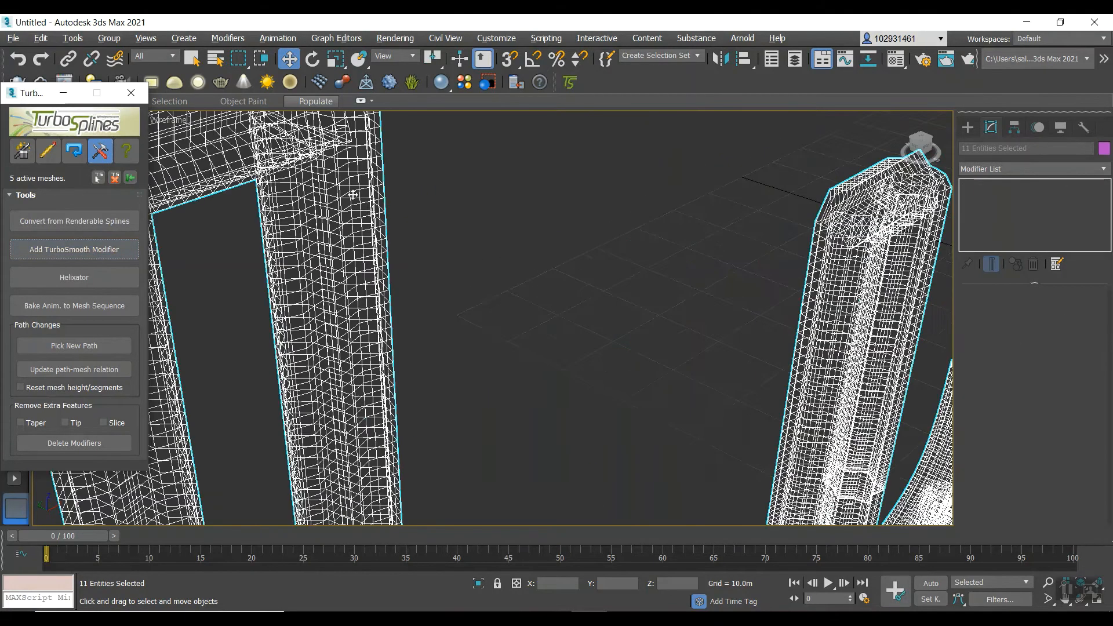
Return the Perspective viewport to Default Shading with Edged Faces and examine the smoothed letters up close.
{"action": "left_click", "coordinate": [173, 121]}
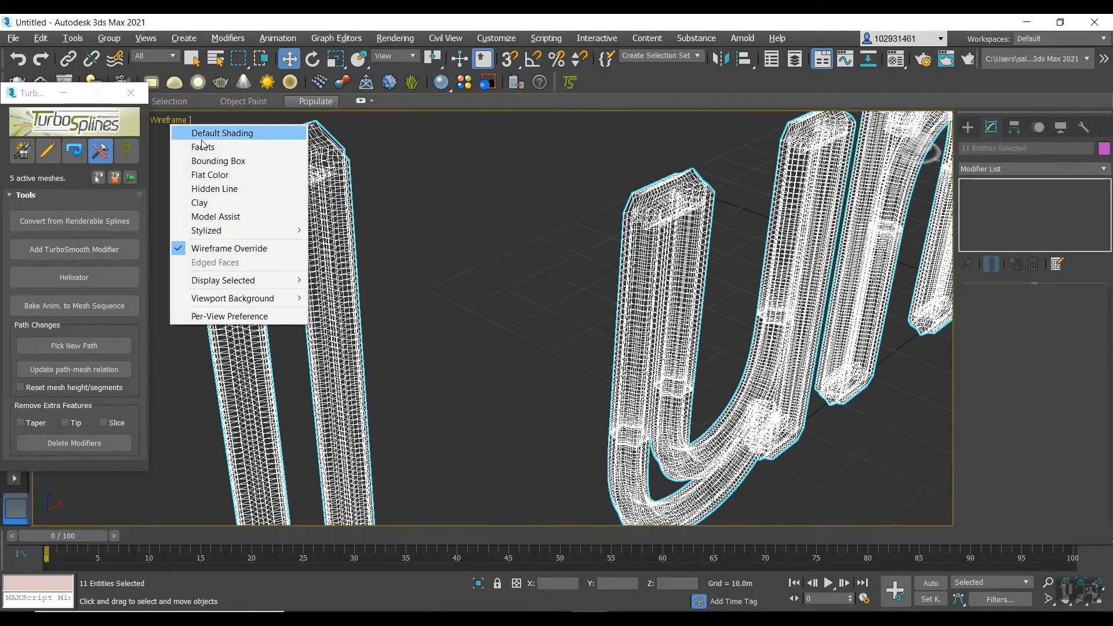
{"action": "left_click", "coordinate": [230, 134]}
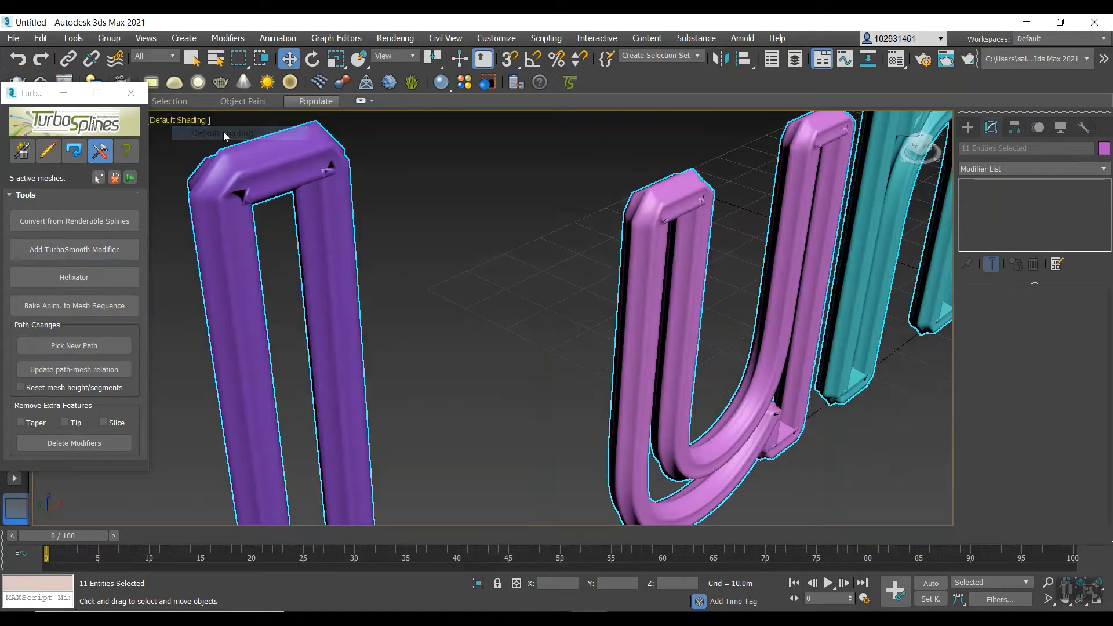
{"action": "left_click", "coordinate": [186, 122]}
{"action": "scroll", "coordinate": [277, 224], "scroll_direction": "down", "scroll_amount": 5}
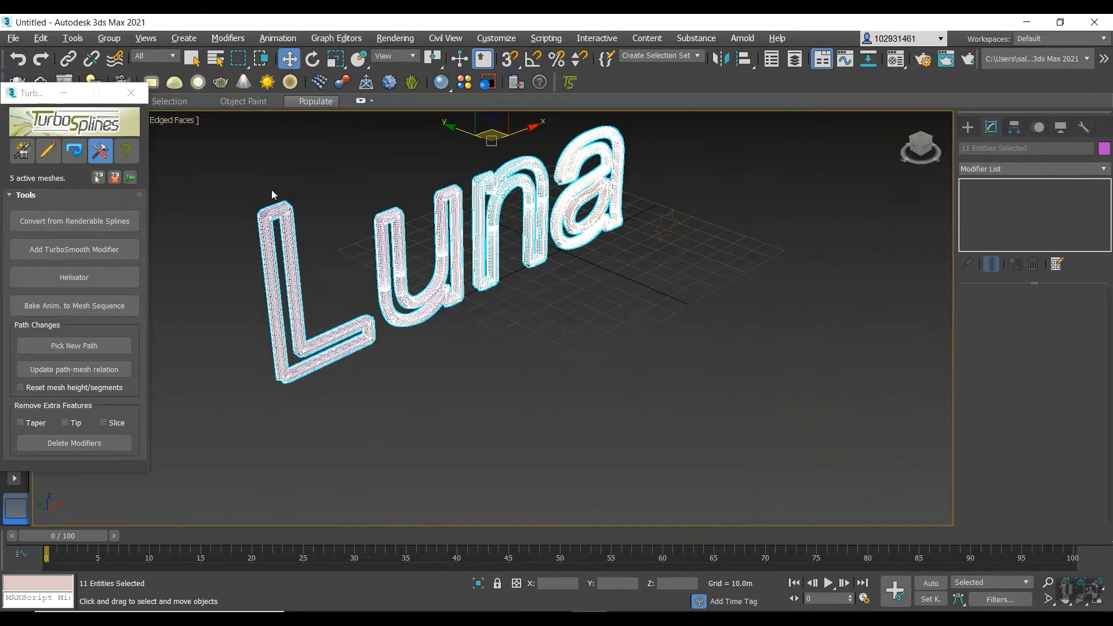
{"action": "scroll", "coordinate": [271, 189], "scroll_direction": "up", "scroll_amount": 5}
{"action": "scroll", "coordinate": [280, 281], "scroll_direction": "down", "scroll_amount": 2}
{"action": "scroll", "coordinate": [249, 319], "scroll_direction": "up", "scroll_amount": 2}
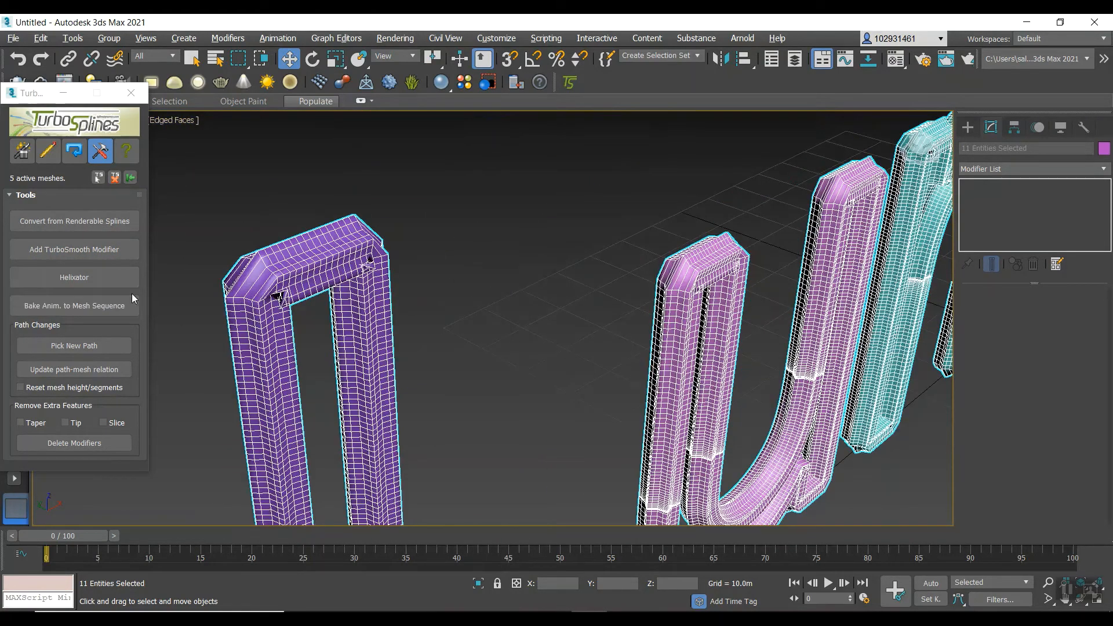
Open the TurboSplines path animation settings and choose MOVE (path percent) as the animation type.
{"action": "left_click", "coordinate": [33, 161]}
{"action": "left_click", "coordinate": [48, 152]}
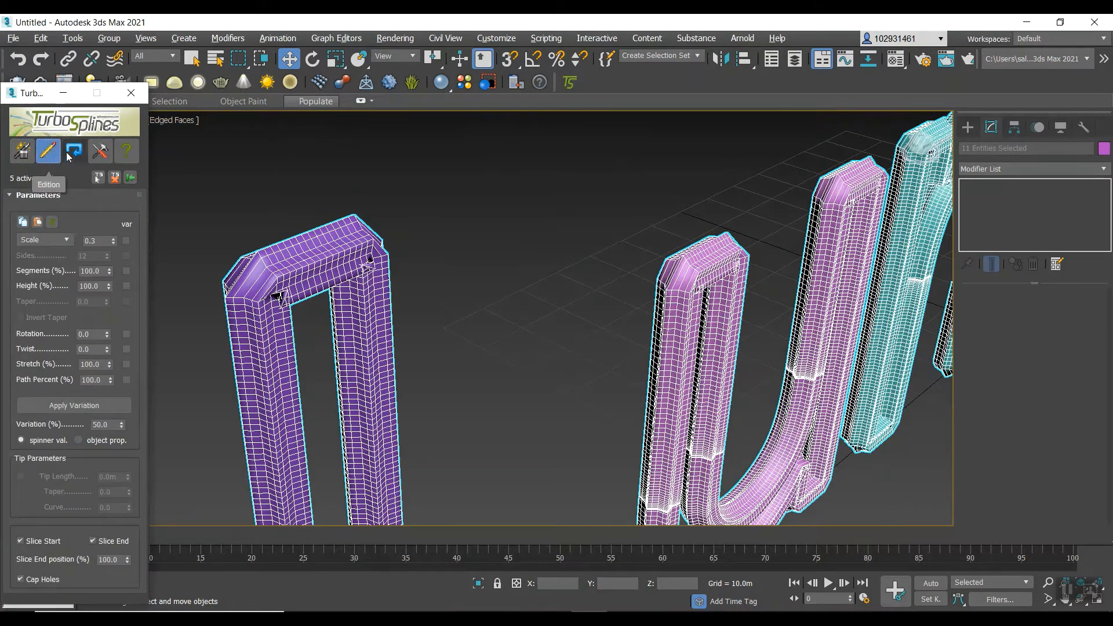
{"action": "left_click", "coordinate": [71, 153]}
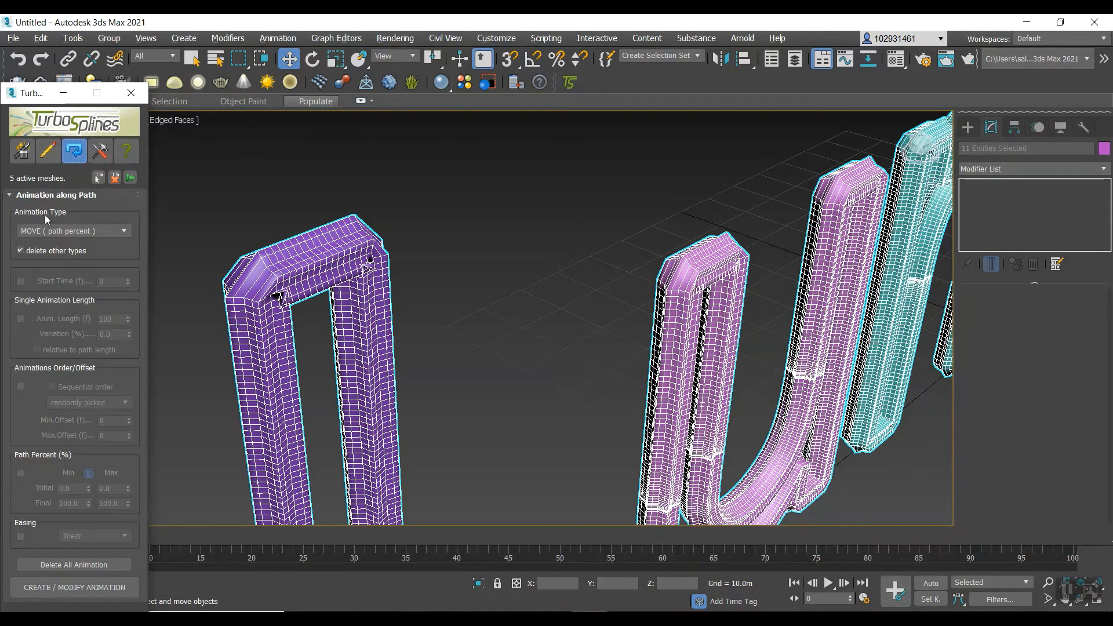
{"action": "left_click", "coordinate": [106, 231]}
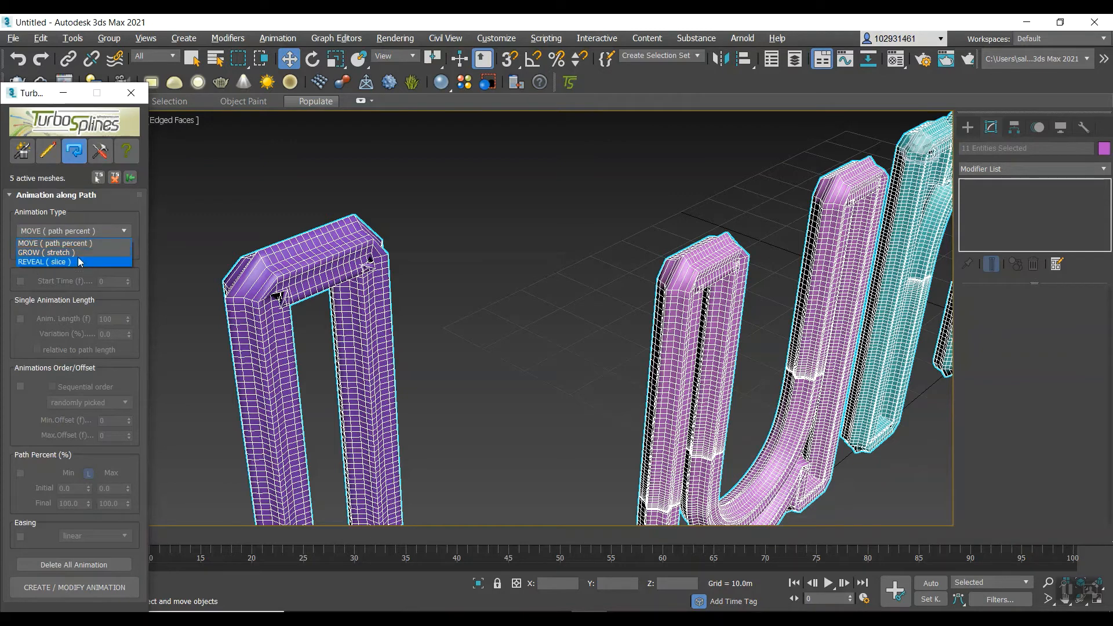
{"action": "left_click", "coordinate": [36, 246]}
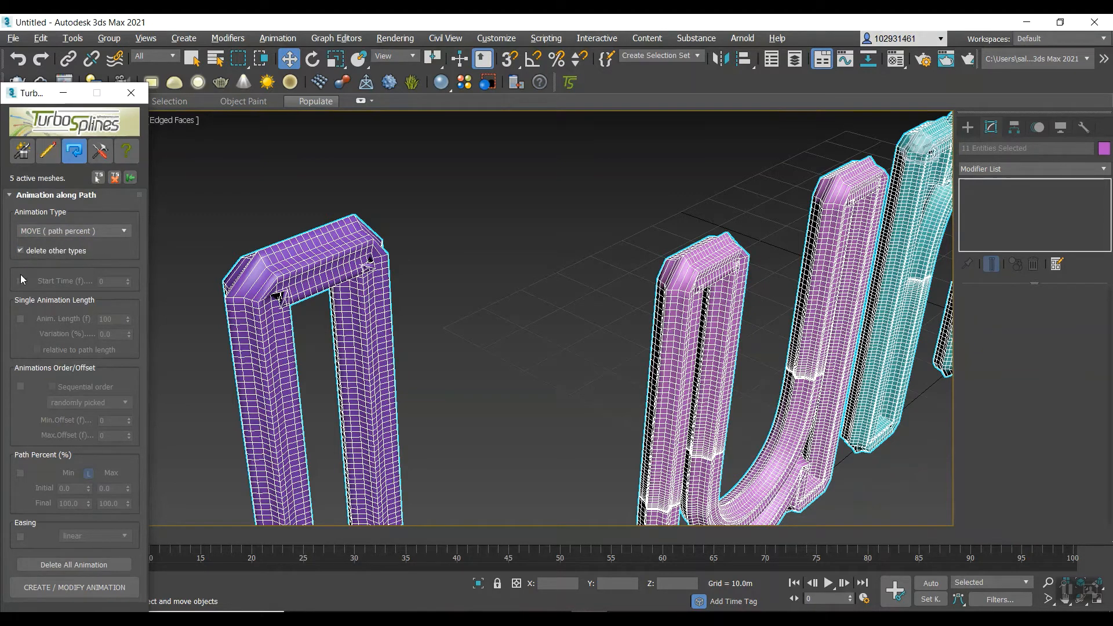
Enable the animation start time at frame 0 and create the path animation for the letter meshes.
{"action": "left_click", "coordinate": [18, 283]}
{"action": "scroll", "coordinate": [550, 313], "scroll_direction": "down", "scroll_amount": 5}
{"action": "scroll", "coordinate": [685, 334], "scroll_direction": "up", "scroll_amount": 5}
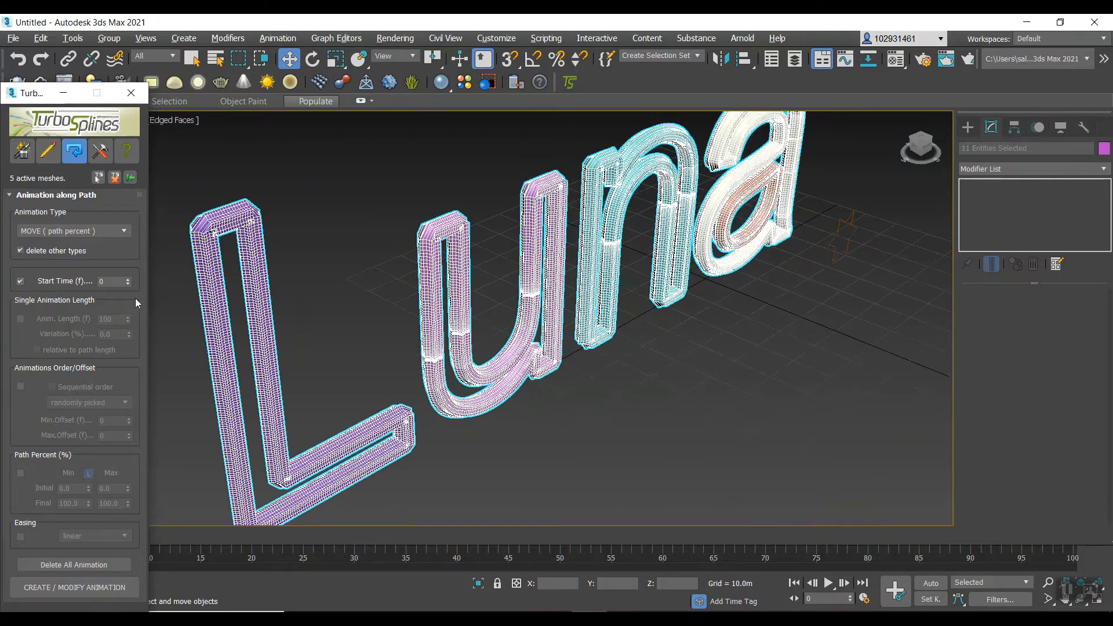
{"action": "scroll", "coordinate": [395, 362], "scroll_direction": "down", "scroll_amount": 5}
{"action": "scroll", "coordinate": [308, 382], "scroll_direction": "up", "scroll_amount": 3}
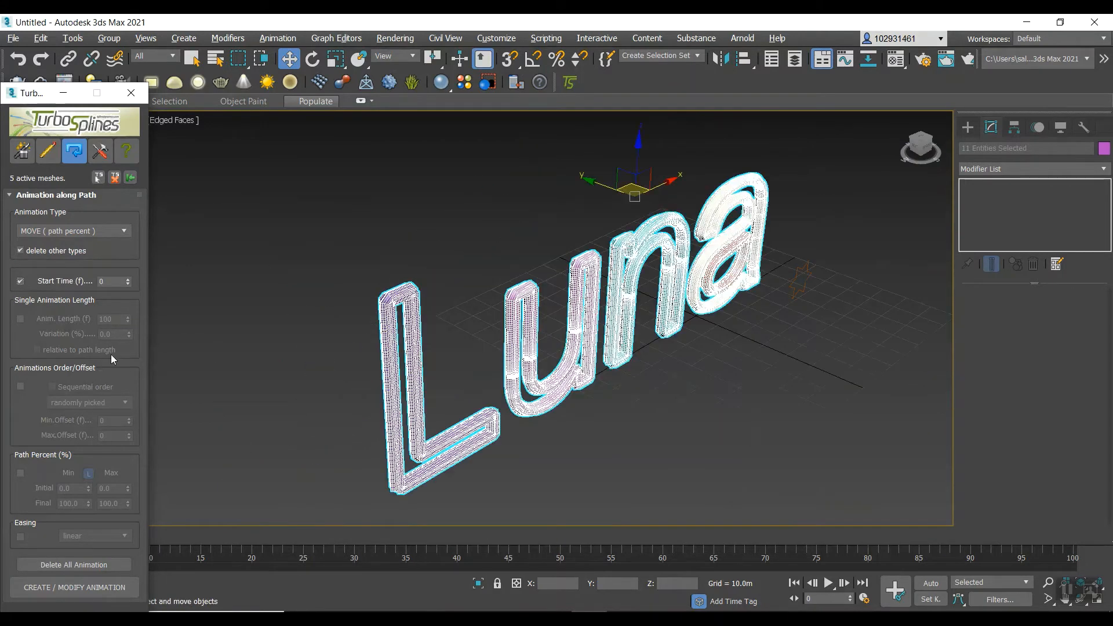
{"action": "left_click", "coordinate": [96, 589]}
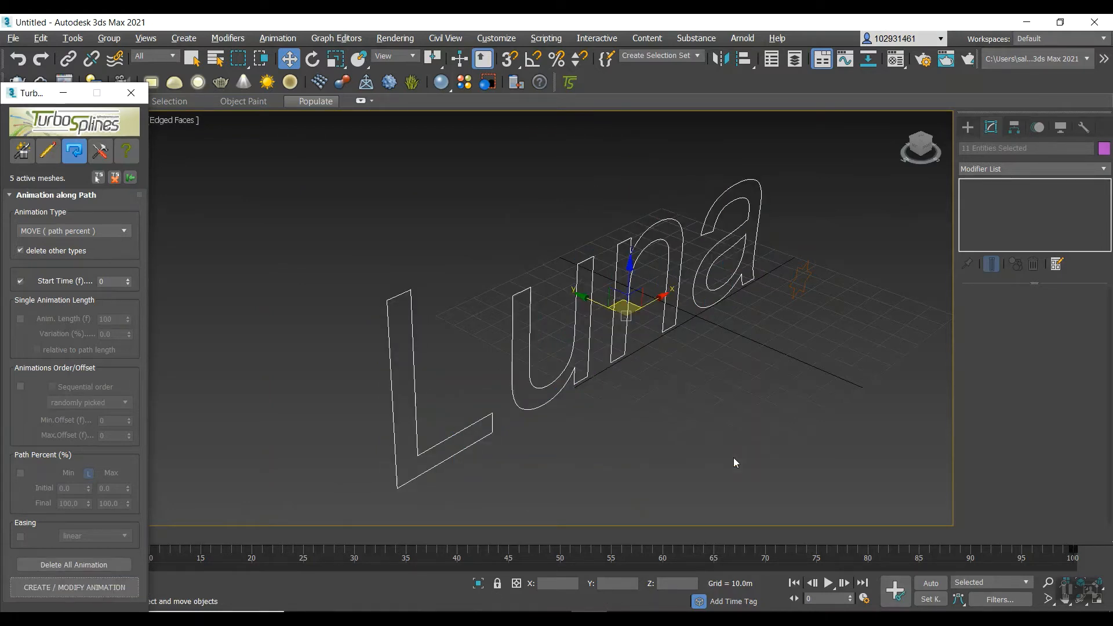
Move the TurboSplines window clear of the letters and timeline, and deselect everything.
{"action": "left_click_drag", "start_coordinate": [34, 94], "coordinate": [43, 26]}
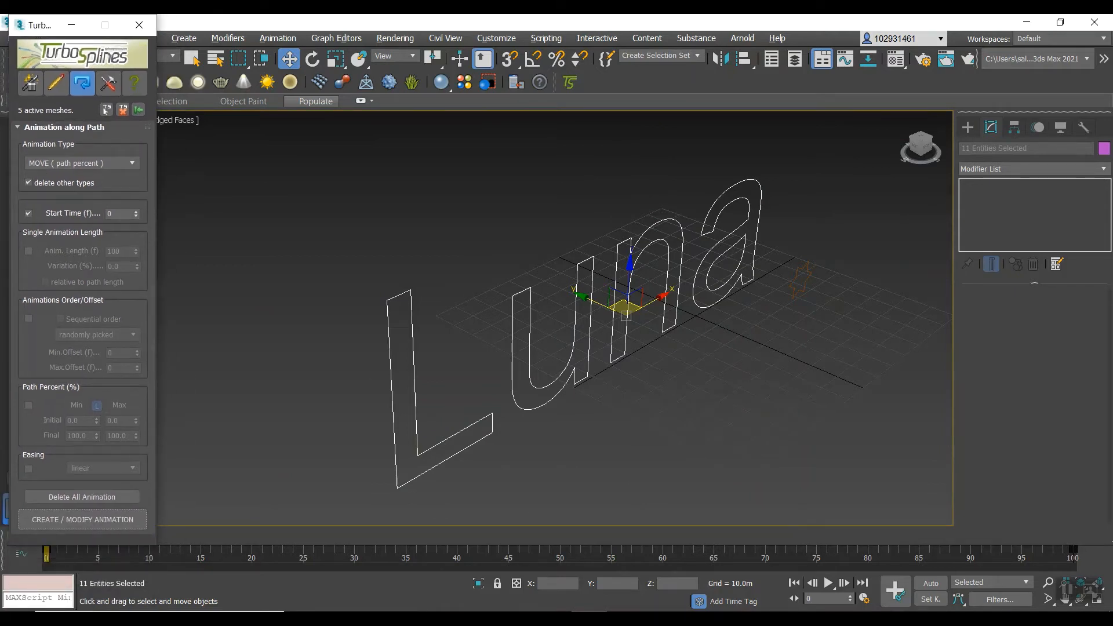
{"action": "left_click_drag", "start_coordinate": [47, 25], "coordinate": [817, 109]}
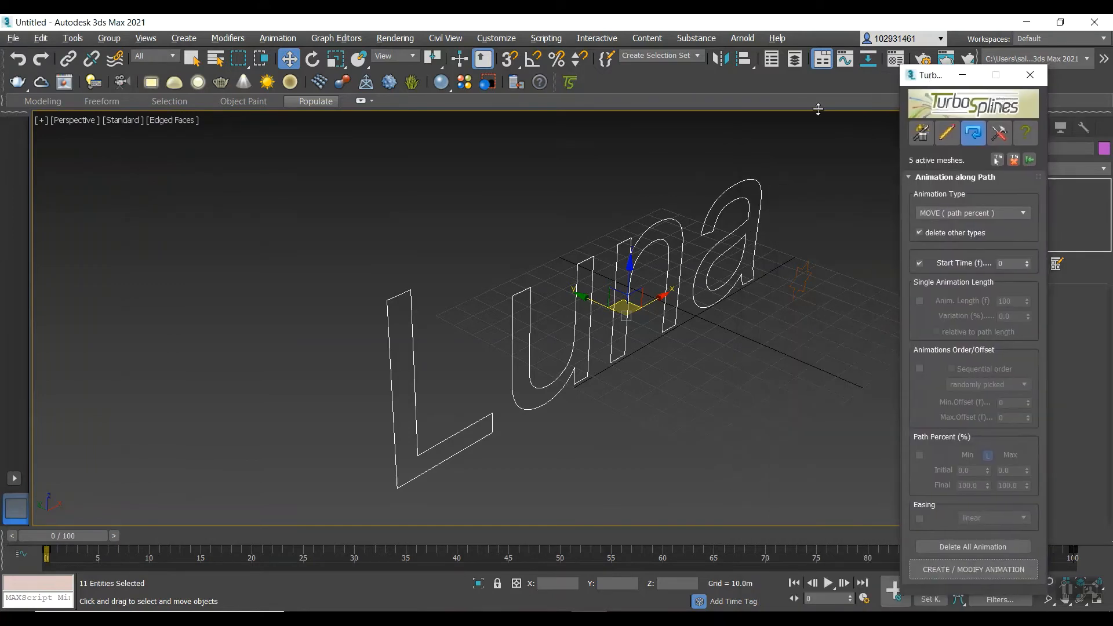
{"action": "left_click_drag", "start_coordinate": [92, 534], "coordinate": [17, 607]}
{"action": "key", "text": "w"}
{"action": "left_click", "coordinate": [167, 136]}
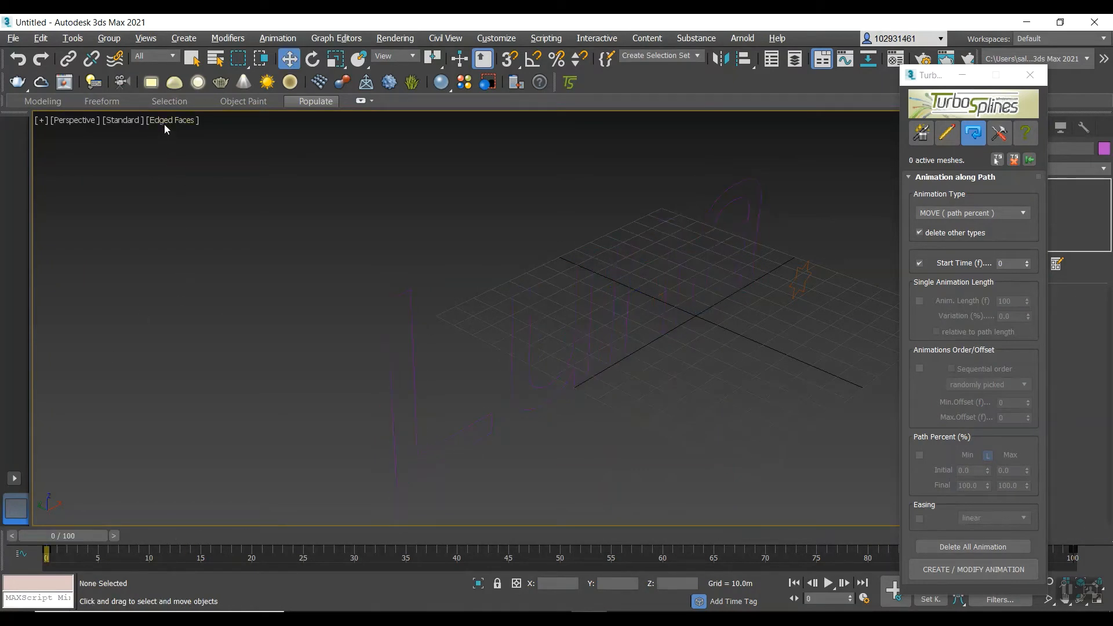
Turn off Edged Faces in the Perspective viewport and play the letter animation, stopping it at frame 34.
{"action": "left_click", "coordinate": [163, 120]}
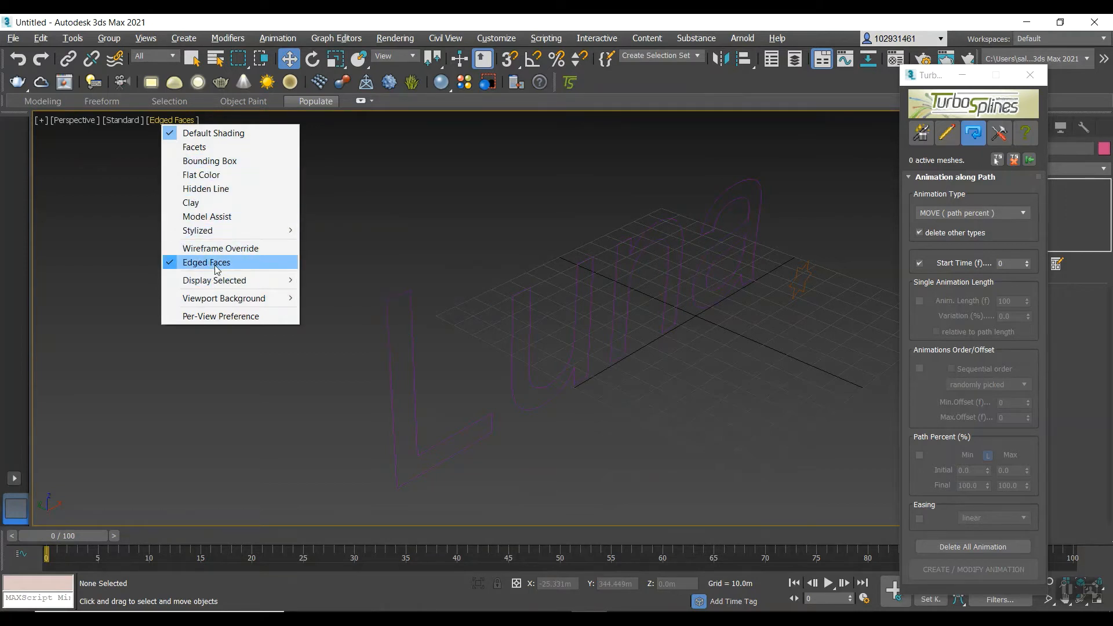
{"action": "left_click", "coordinate": [208, 262]}
{"action": "left_click", "coordinate": [826, 584]}
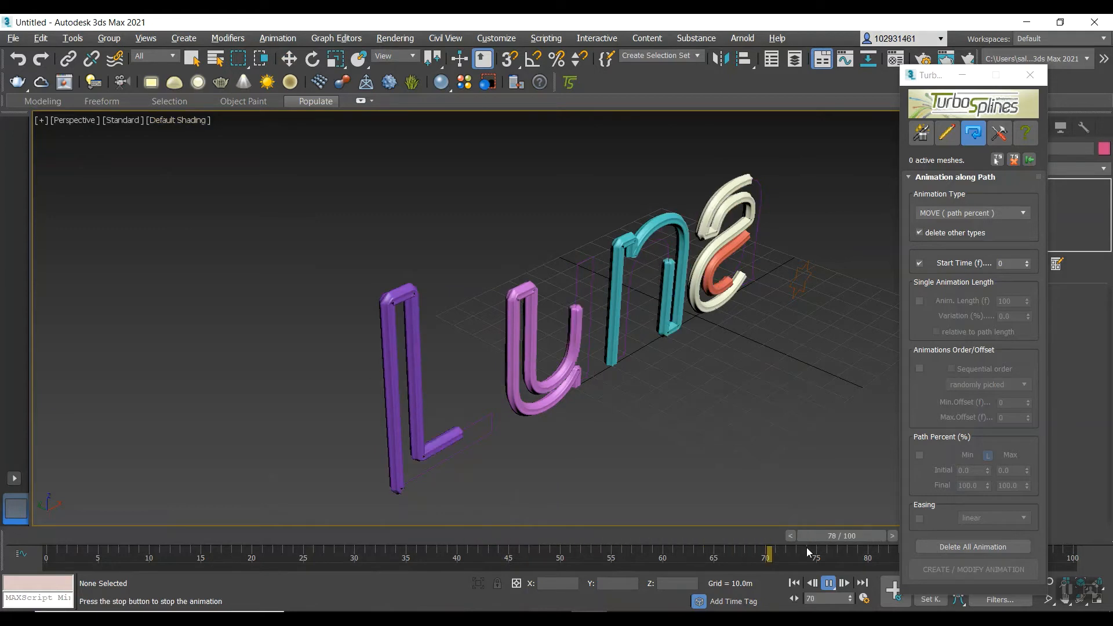
{"action": "left_click", "coordinate": [829, 583]}
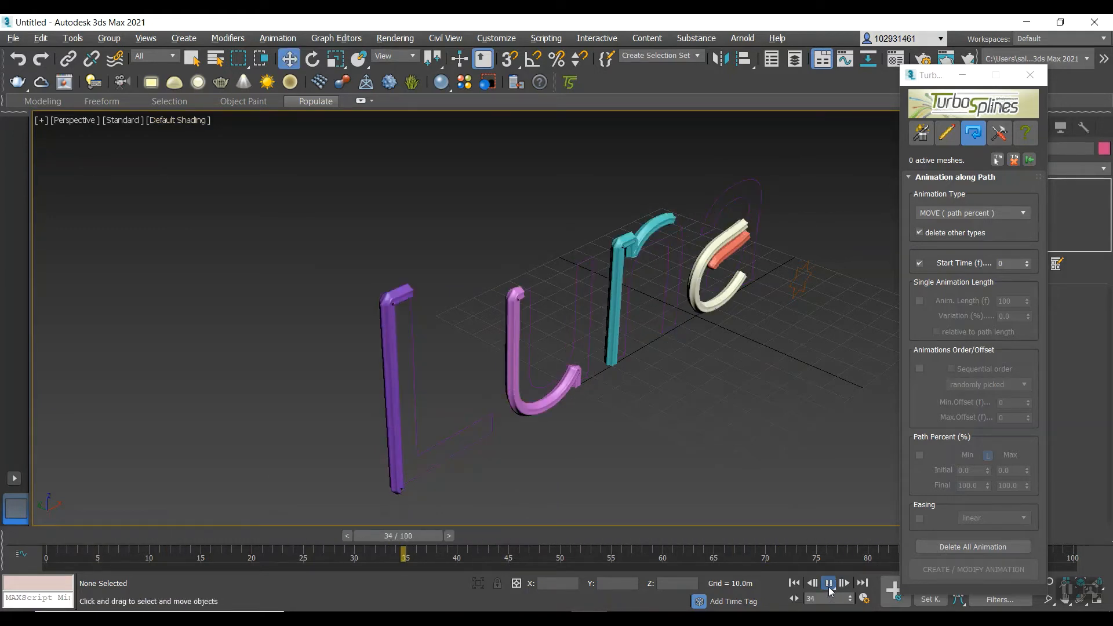
Select all the letter meshes, their text path and the star profile in the Perspective view, and delete them.
{"action": "left_click", "coordinate": [999, 132]}
{"action": "scroll", "coordinate": [672, 391], "scroll_direction": "down", "scroll_amount": 5}
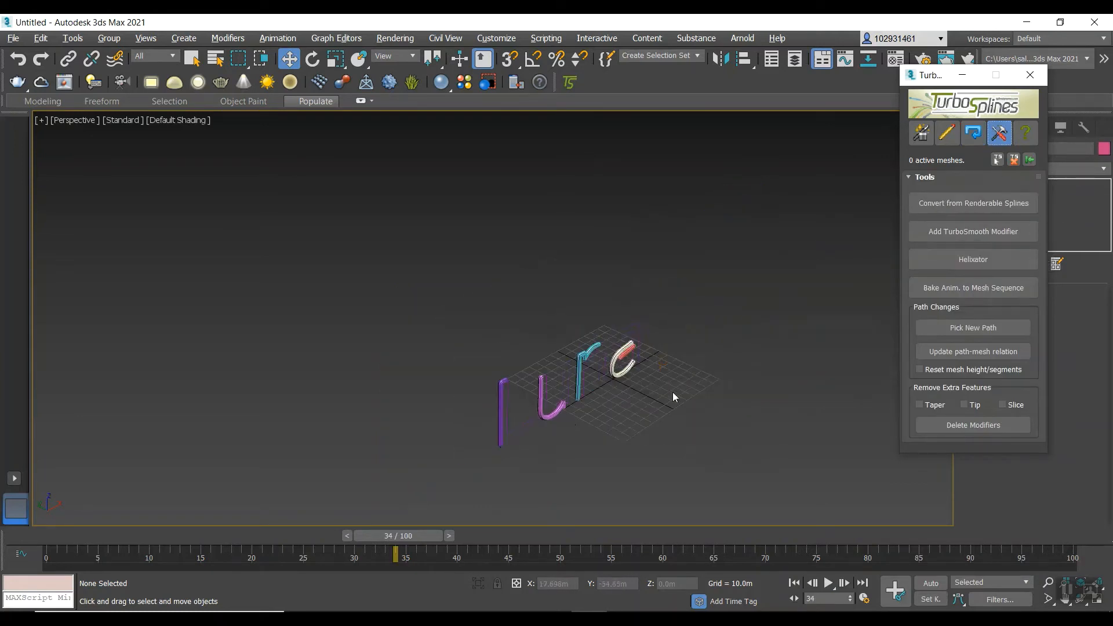
{"action": "scroll", "coordinate": [618, 419], "scroll_direction": "up", "scroll_amount": 5}
{"action": "scroll", "coordinate": [631, 345], "scroll_direction": "down", "scroll_amount": 3}
{"action": "scroll", "coordinate": [631, 344], "scroll_direction": "down", "scroll_amount": 1}
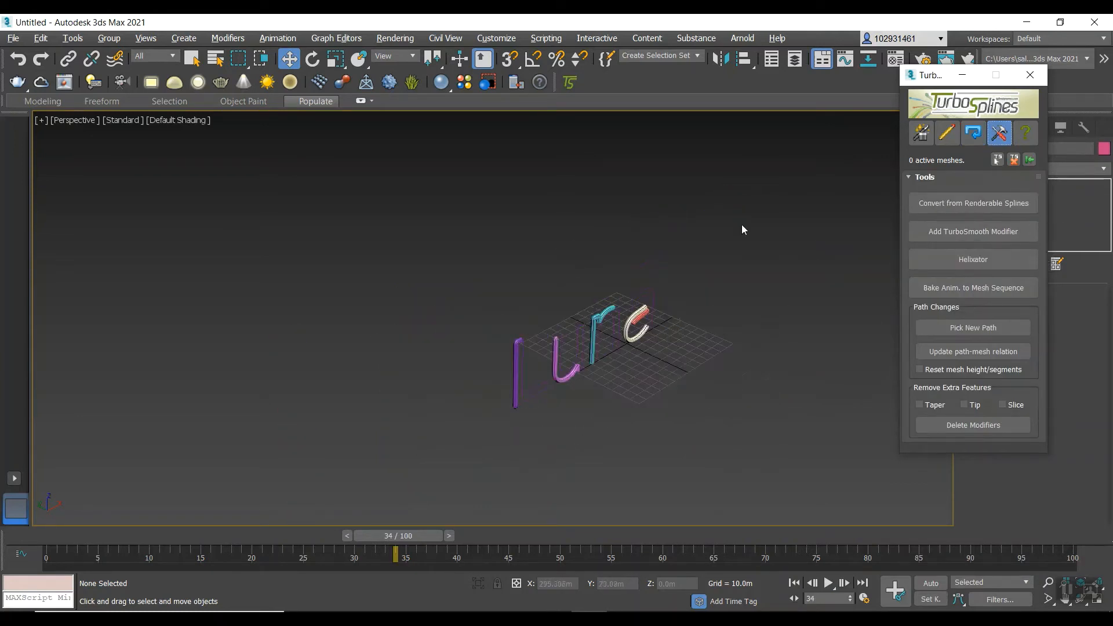
{"action": "left_click_drag", "start_coordinate": [735, 238], "coordinate": [320, 471]}
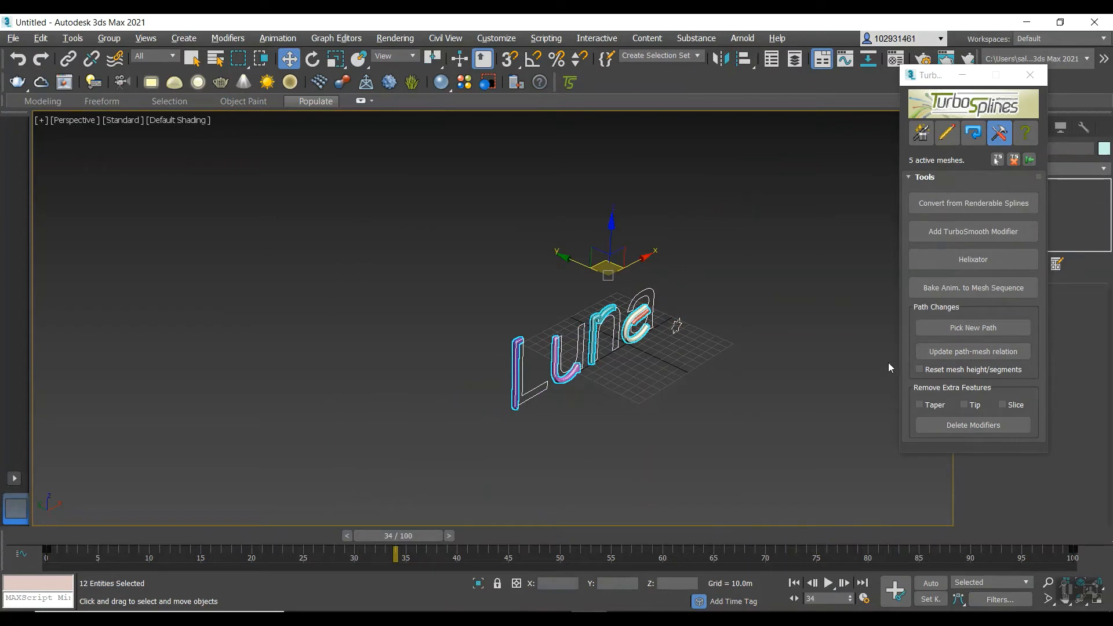
{"action": "key", "text": "Delete"}
Switch to the four-viewport layout with the TurboSplines window clear of the command panel, and activate the Line spline tool.
{"action": "left_click", "coordinate": [920, 132]}
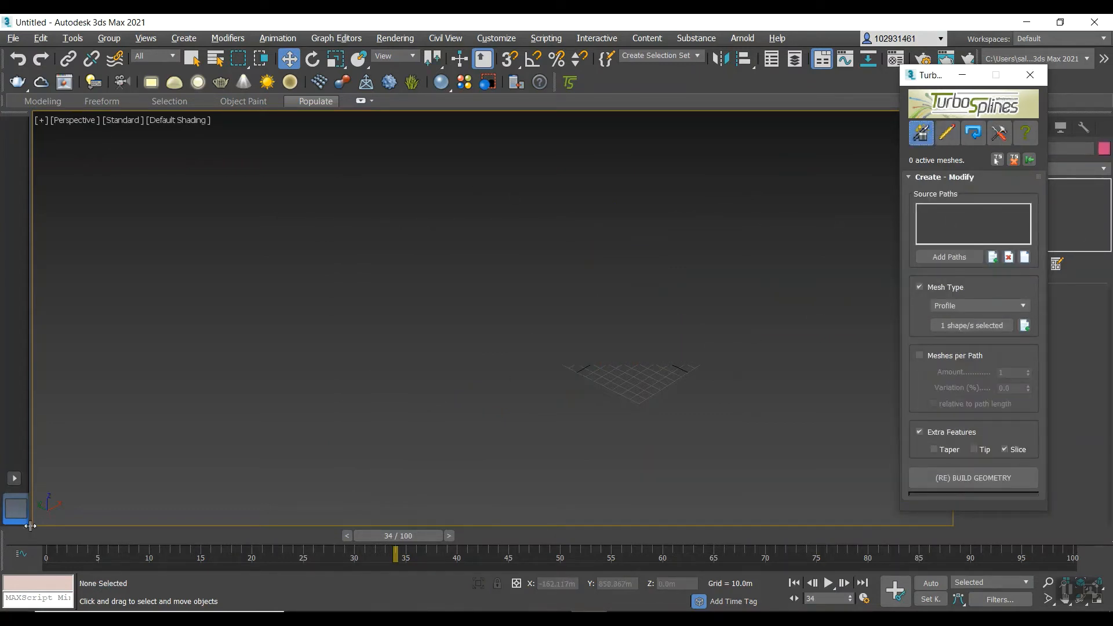
{"action": "left_click", "coordinate": [12, 479]}
{"action": "left_click", "coordinate": [67, 575]}
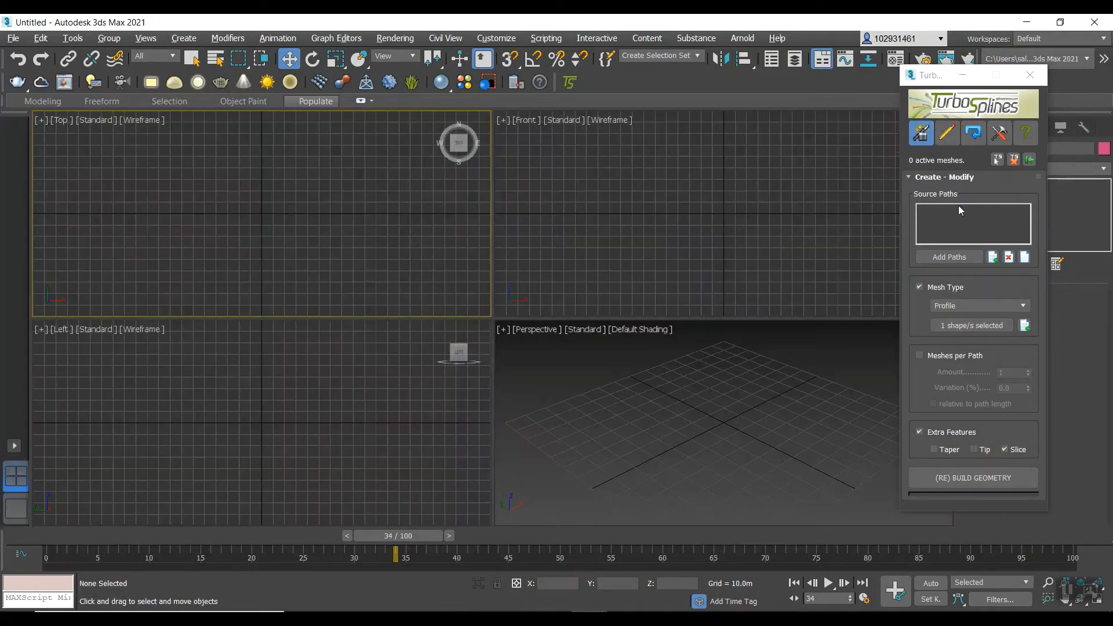
{"action": "left_click_drag", "start_coordinate": [939, 78], "coordinate": [765, 90]}
{"action": "left_click", "coordinate": [966, 128]}
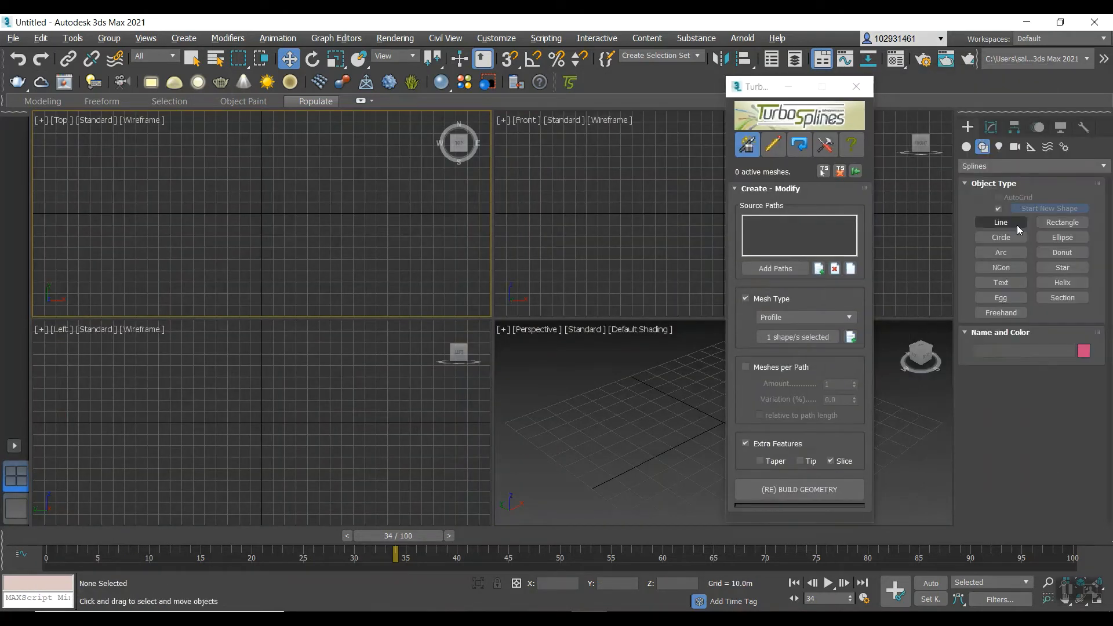
{"action": "left_click", "coordinate": [999, 221]}
{"action": "left_click", "coordinate": [289, 348]}
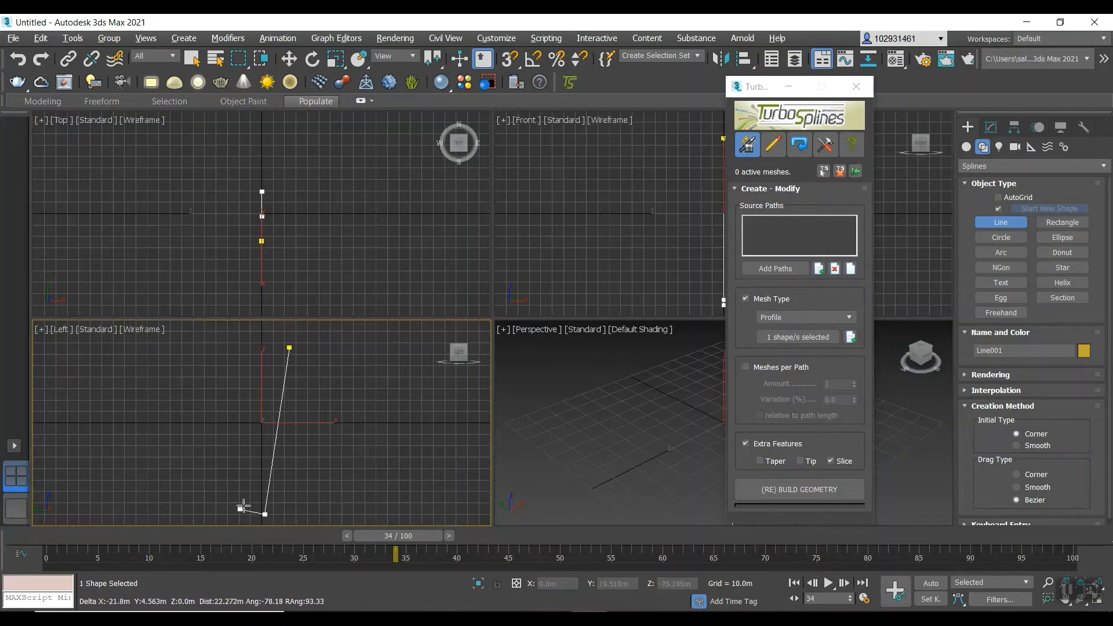
{"action": "left_click", "coordinate": [265, 514]}
{"action": "right_click", "coordinate": [294, 474]}
{"action": "key", "text": "Delete"}
Draw a straight vertical two-point line in the Left viewport and show its modify settings.
{"action": "left_click", "coordinate": [320, 344]}
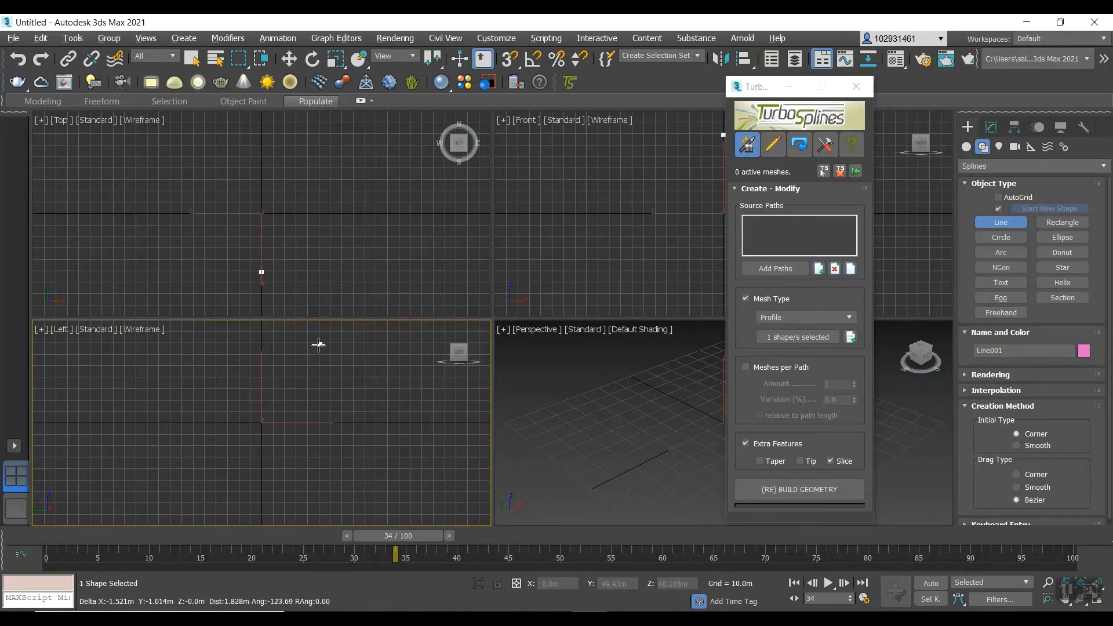
{"action": "left_click", "coordinate": [320, 497]}
{"action": "right_click", "coordinate": [330, 492]}
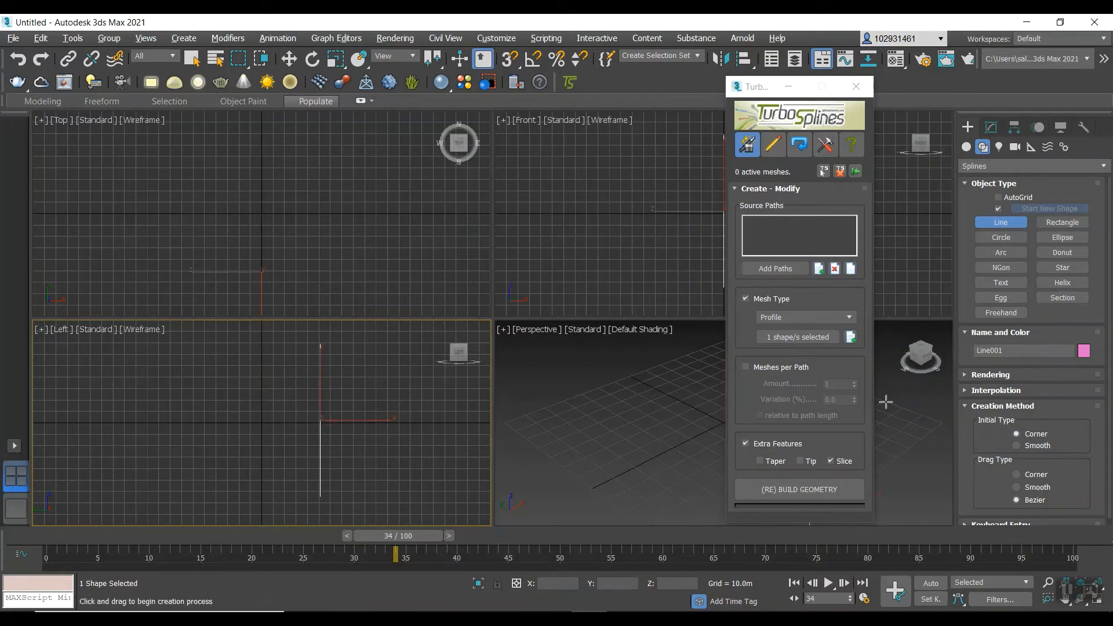
{"action": "left_click", "coordinate": [991, 127]}
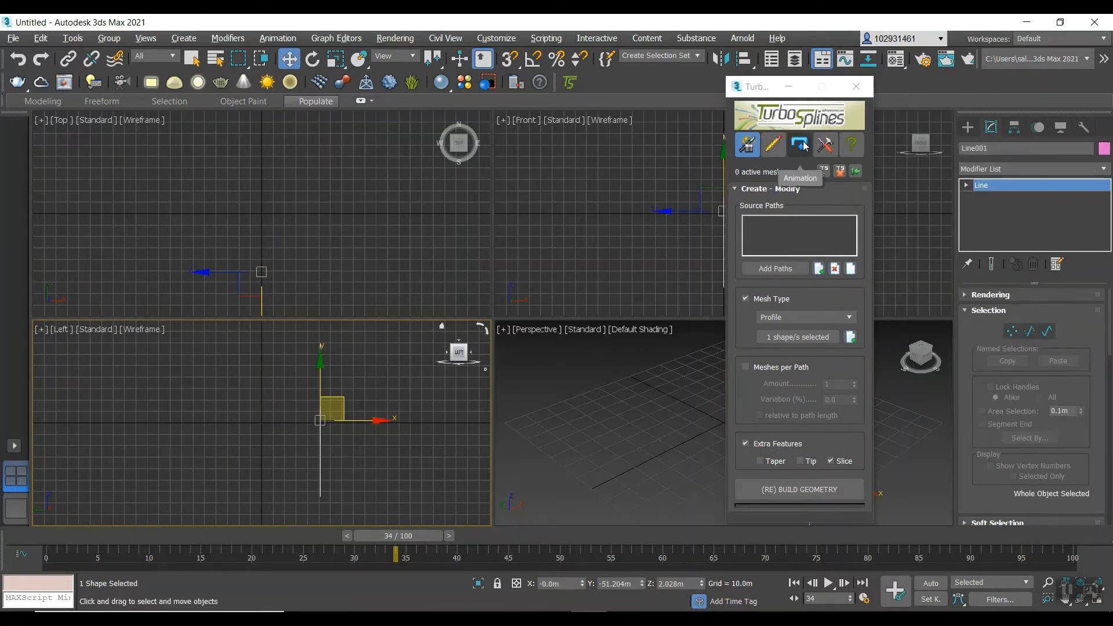
Open the TurboSplines Helixator tool and choose Line001 as its source spline.
{"action": "left_click", "coordinate": [823, 144]}
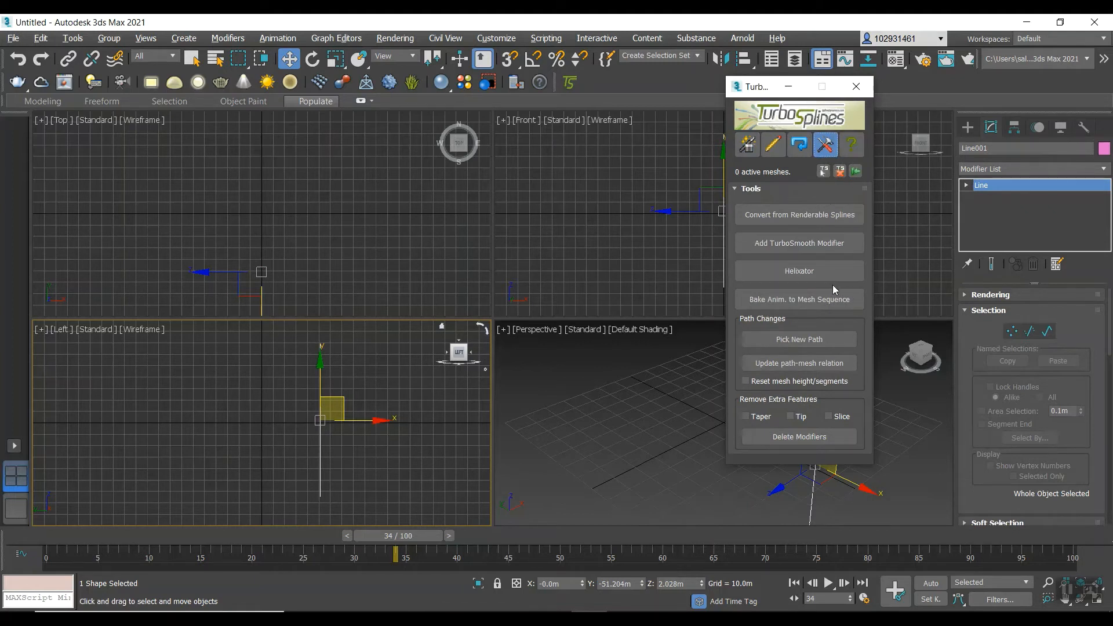
{"action": "left_click", "coordinate": [818, 274]}
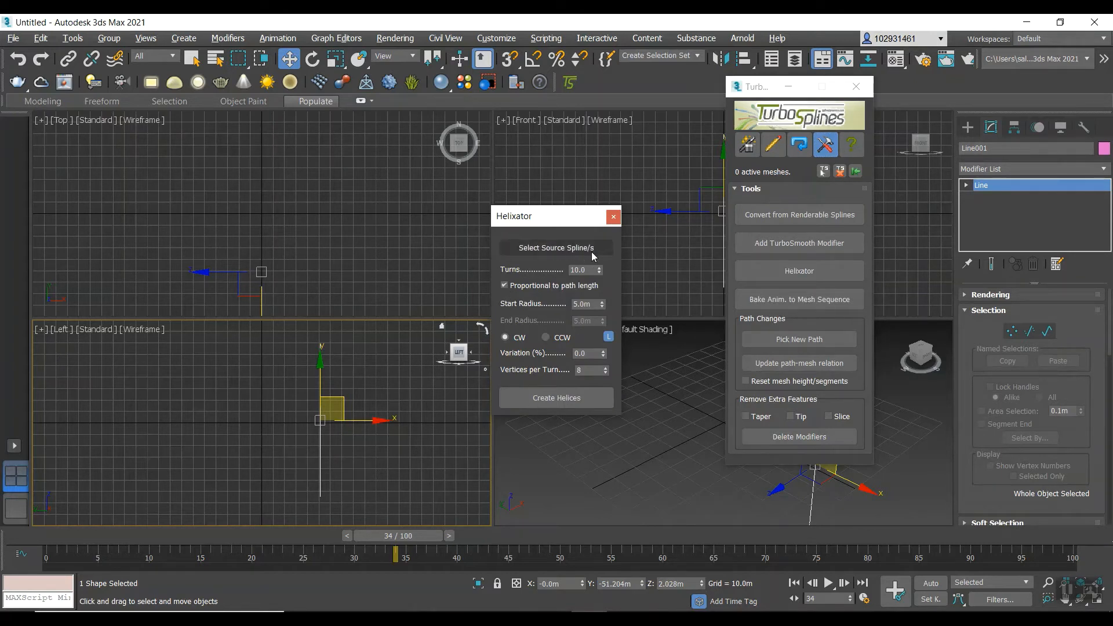
{"action": "left_click", "coordinate": [550, 249]}
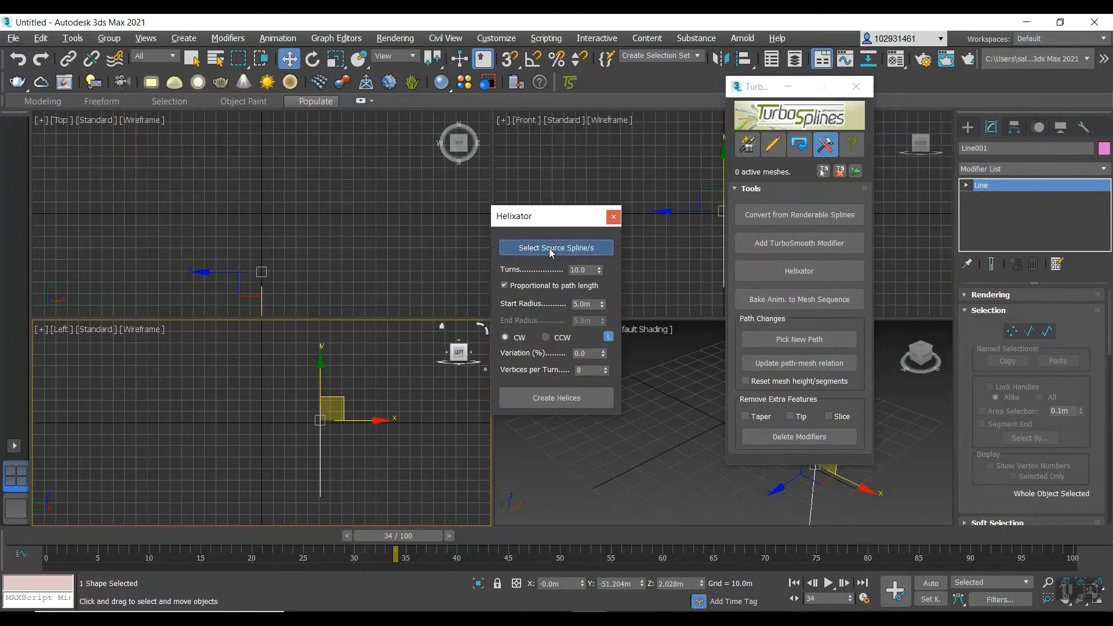
{"action": "left_click", "coordinate": [75, 108]}
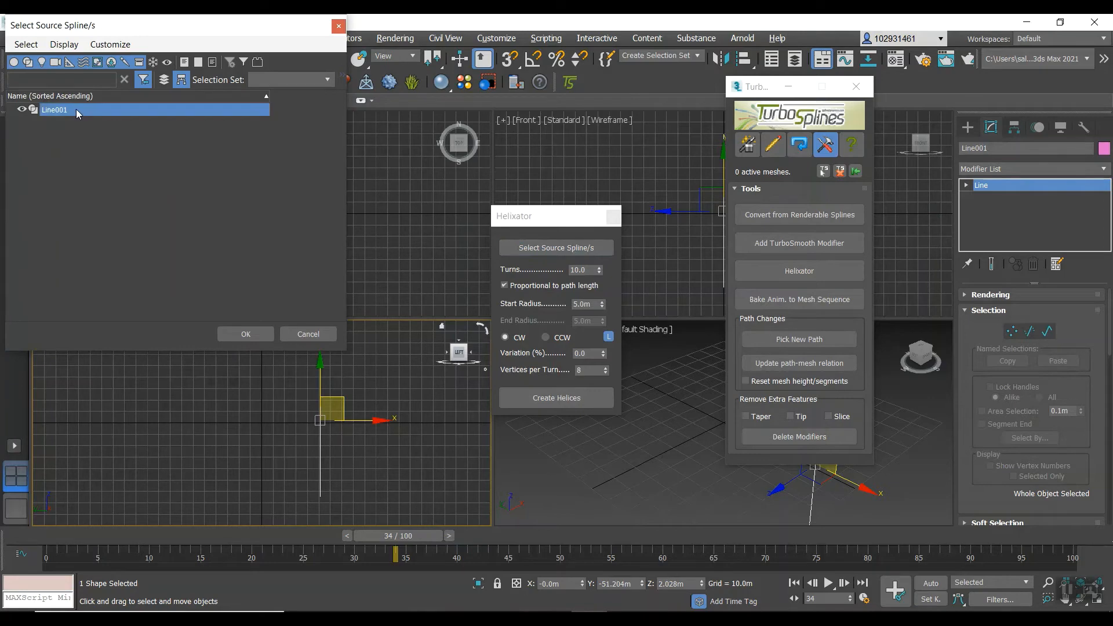
{"action": "left_click", "coordinate": [245, 334]}
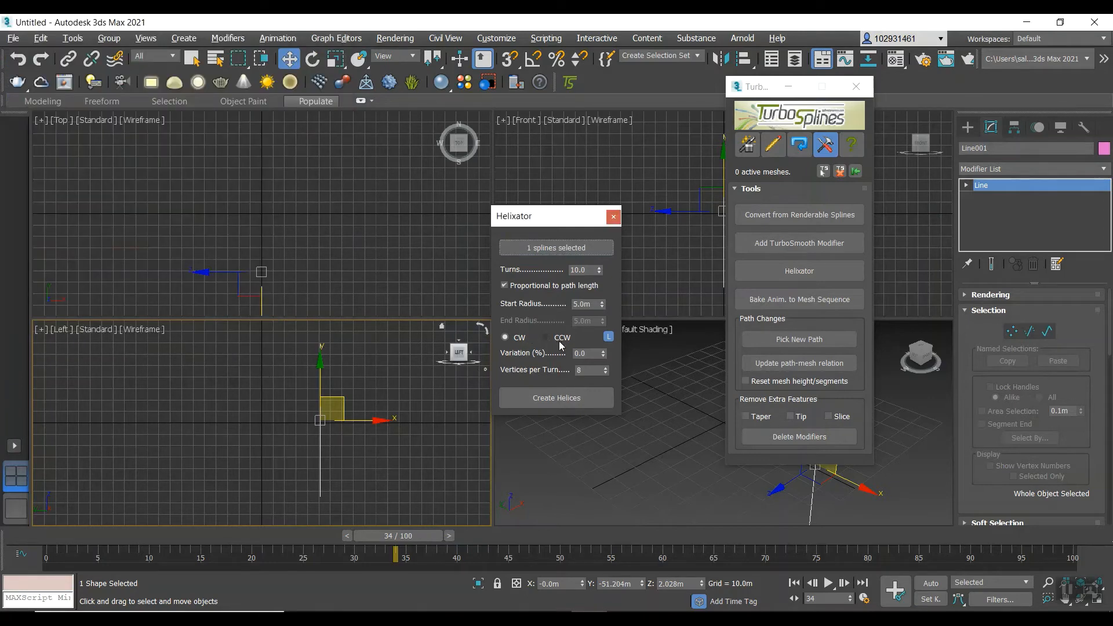
Create a clockwise helix around the line with 10 turns and a 5 m start radius, and check it in the Left viewport.
{"action": "left_click", "coordinate": [565, 402]}
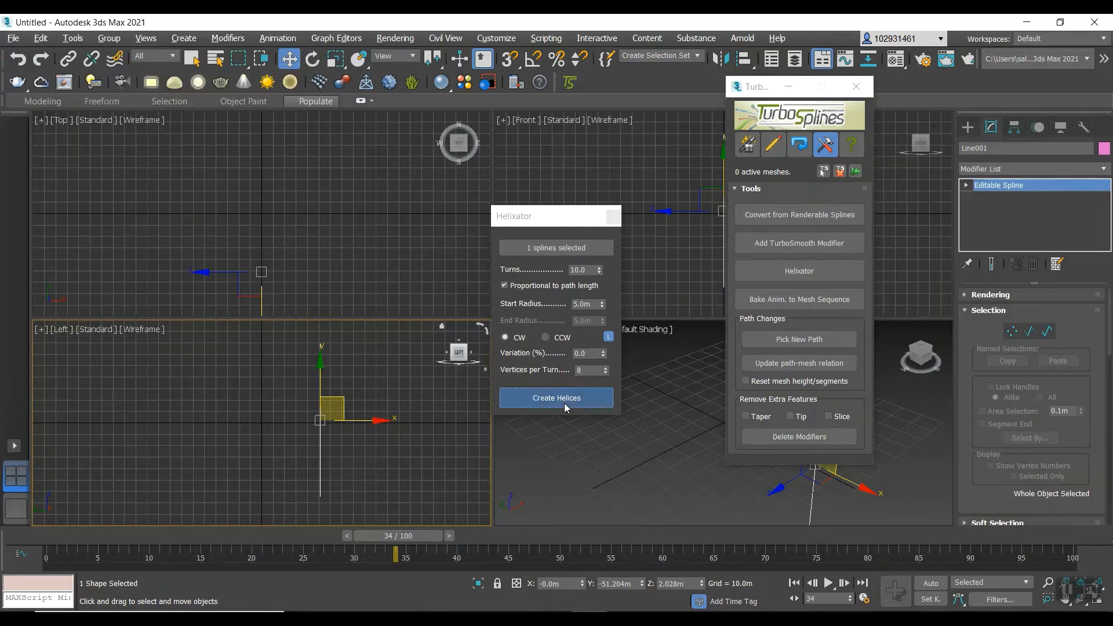
{"action": "scroll", "coordinate": [322, 422], "scroll_direction": "up", "scroll_amount": 2}
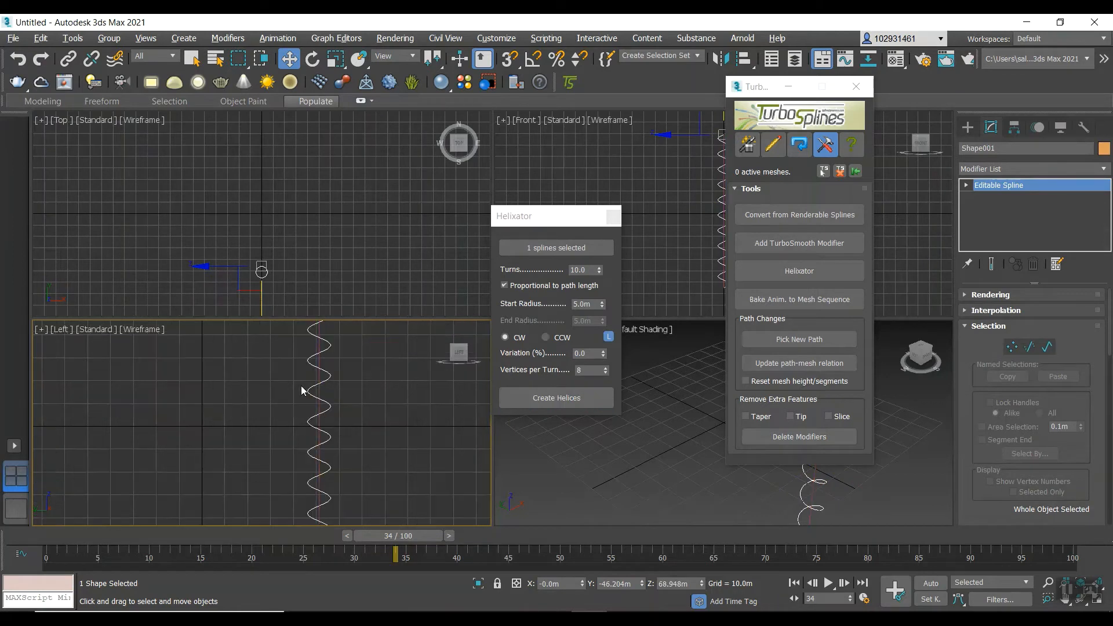
{"action": "scroll", "coordinate": [300, 386], "scroll_direction": "up", "scroll_amount": 1}
{"action": "scroll", "coordinate": [307, 387], "scroll_direction": "down", "scroll_amount": 2}
{"action": "scroll", "coordinate": [302, 425], "scroll_direction": "down", "scroll_amount": 3}
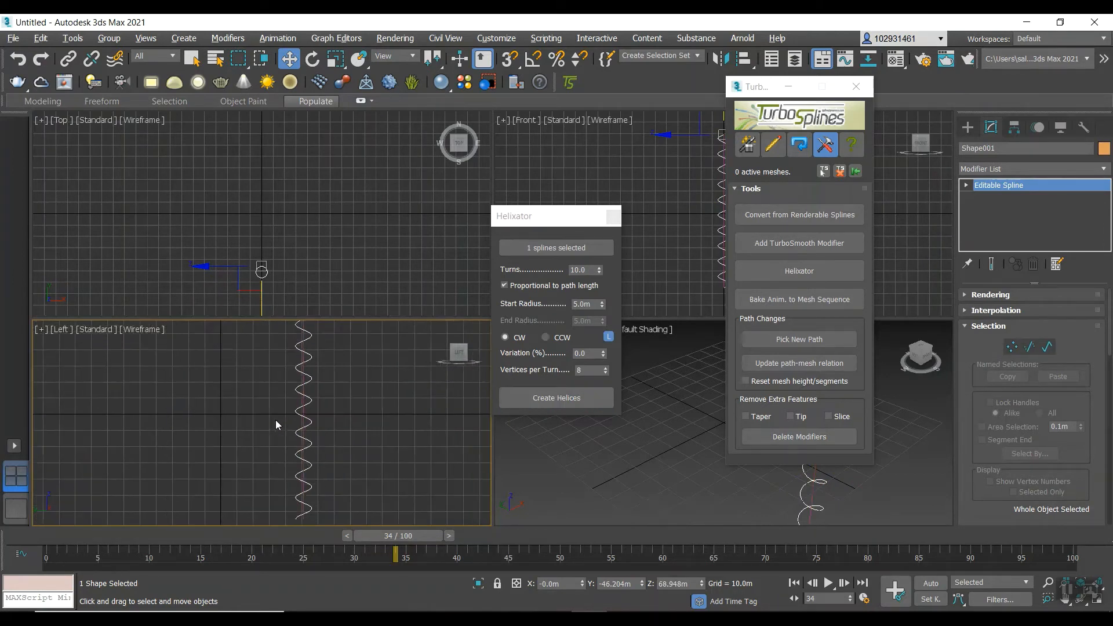
{"action": "scroll", "coordinate": [306, 446], "scroll_direction": "up", "scroll_amount": 2}
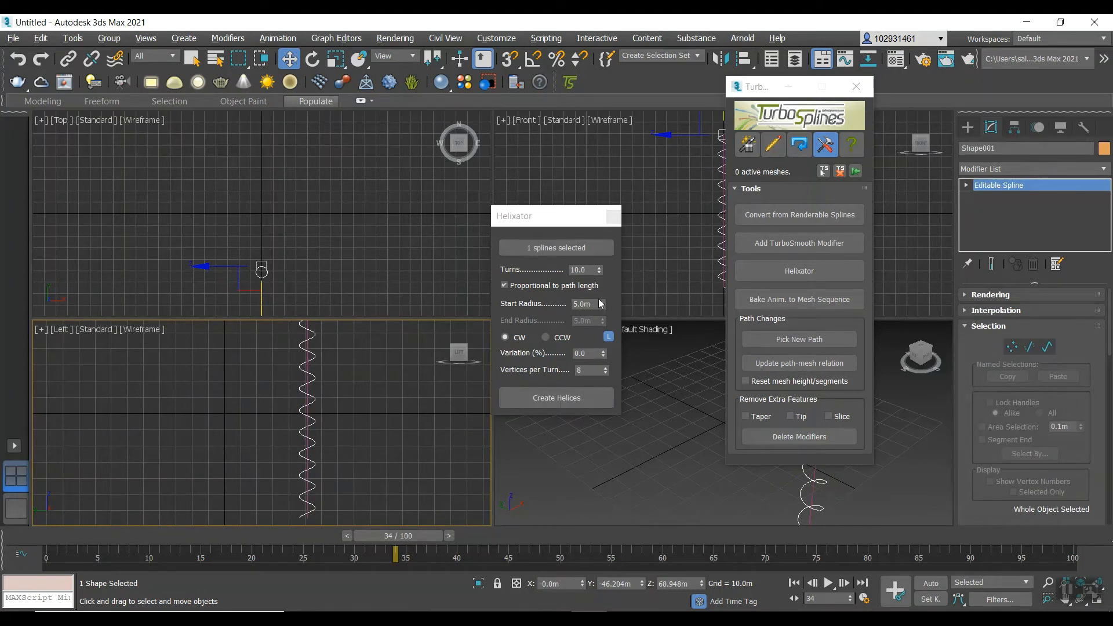
Set the Helixator turns to 15, create a second helix around the line, and maximize the Perspective viewport.
{"action": "left_click", "coordinate": [580, 270]}
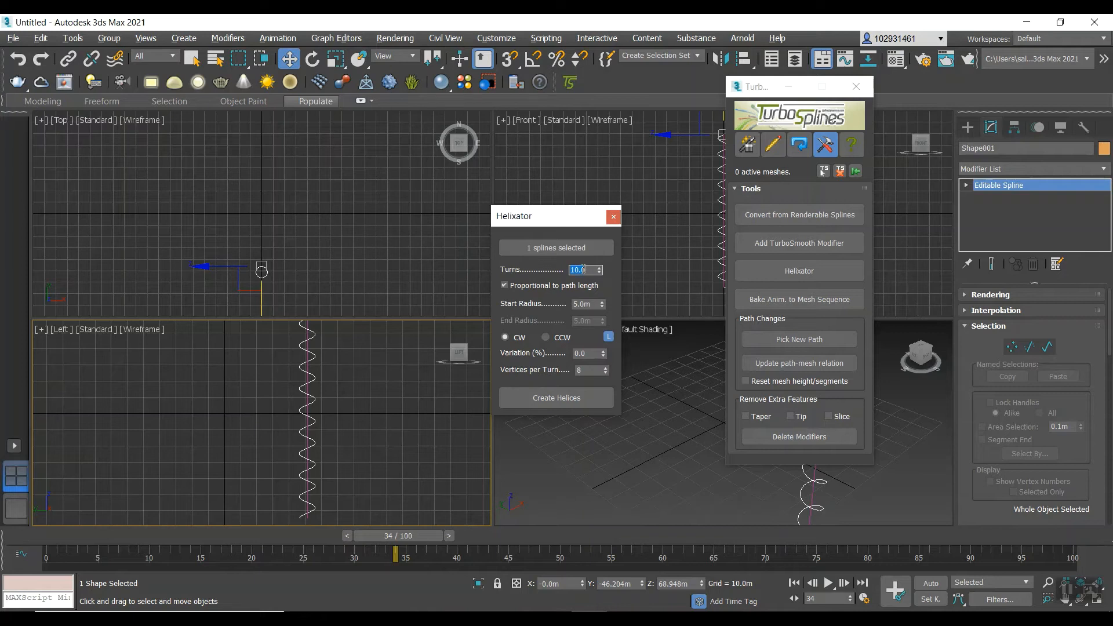
{"action": "left_click", "coordinate": [567, 394]}
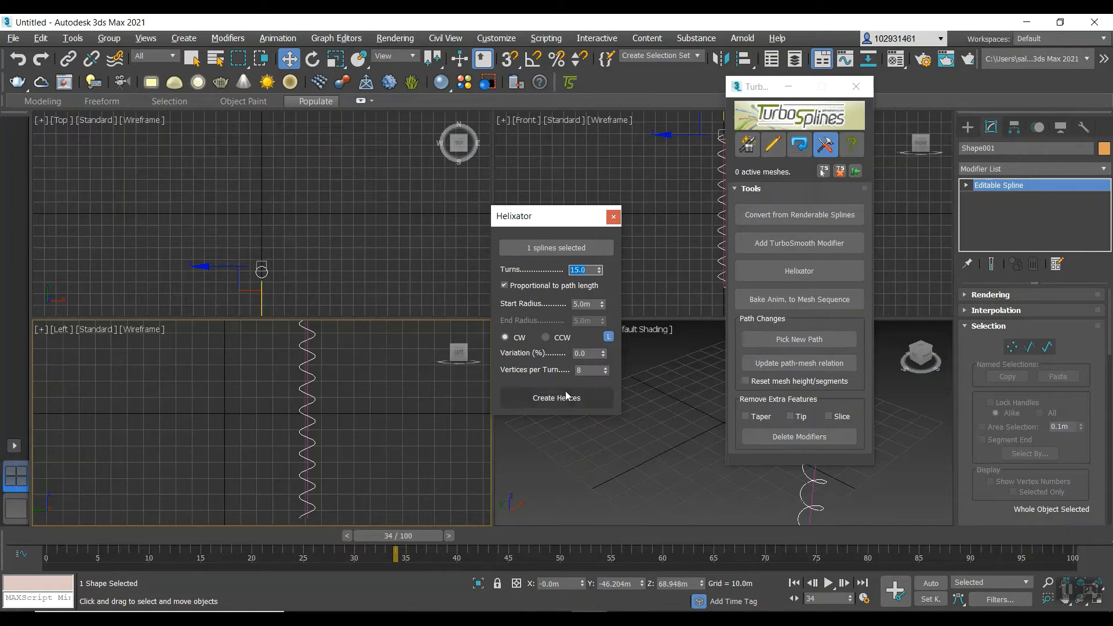
{"action": "left_click", "coordinate": [541, 401]}
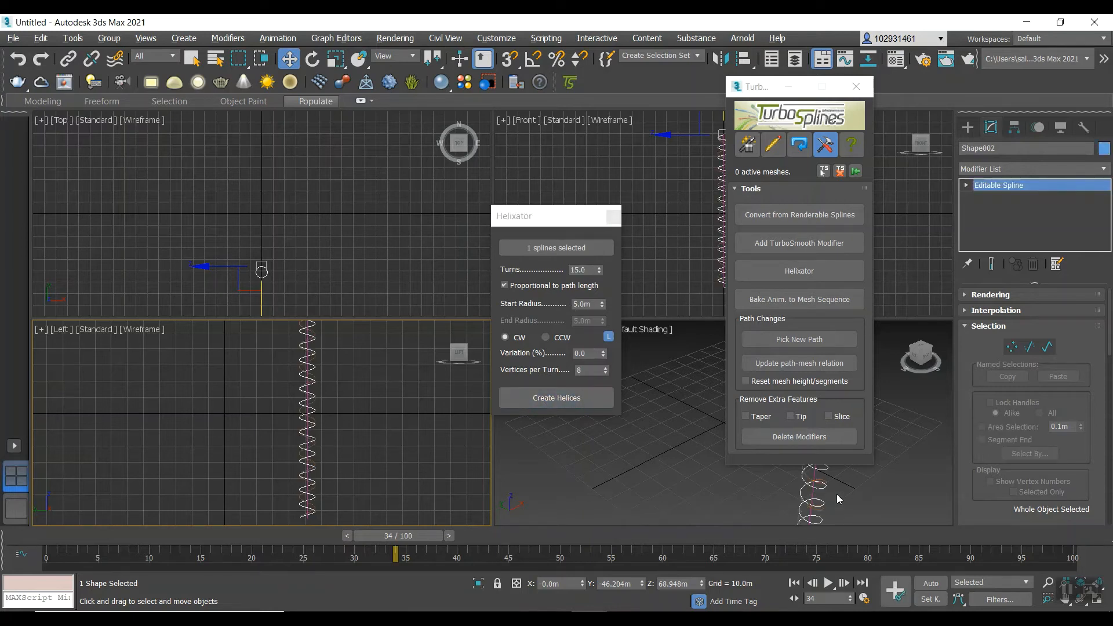
{"action": "scroll", "coordinate": [832, 492], "scroll_direction": "down", "scroll_amount": 4}
{"action": "left_click", "coordinate": [614, 430]}
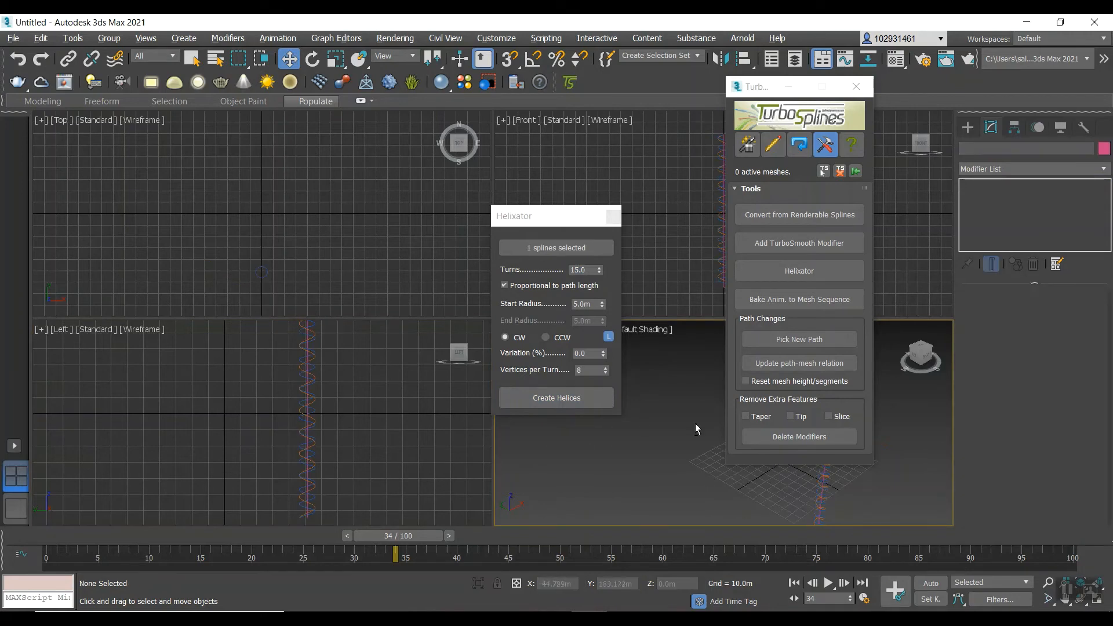
{"action": "key", "text": "alt+w"}
{"action": "scroll", "coordinate": [669, 327], "scroll_direction": "up", "scroll_amount": 4}
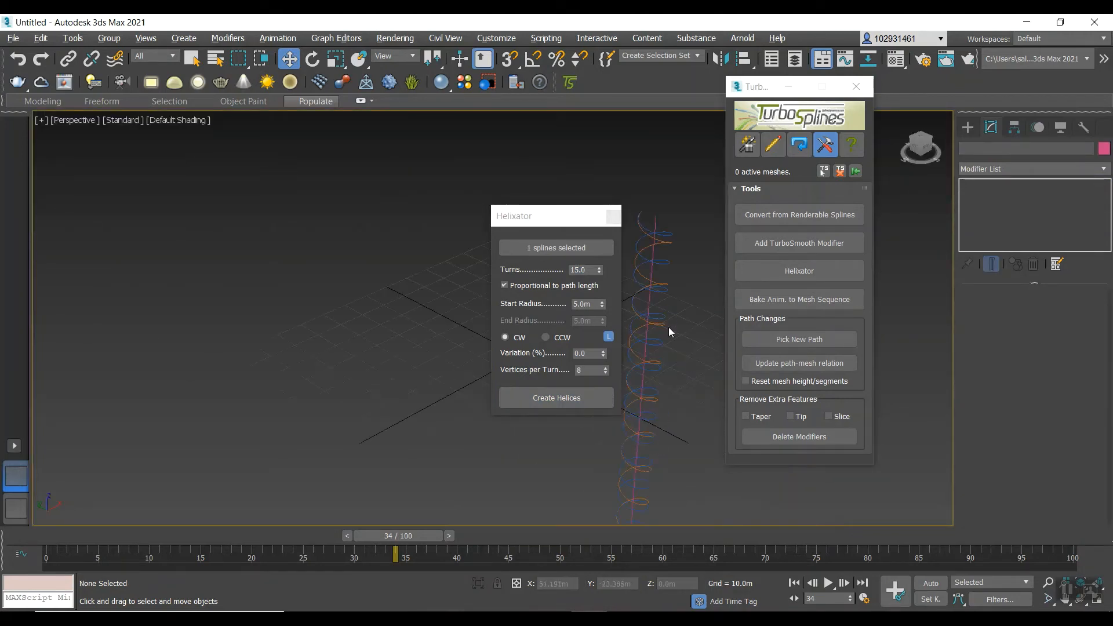
Make the first, 10-turn helix renderable in both renderer and viewport with a radial thickness of 4 m.
{"action": "left_click", "coordinate": [650, 244]}
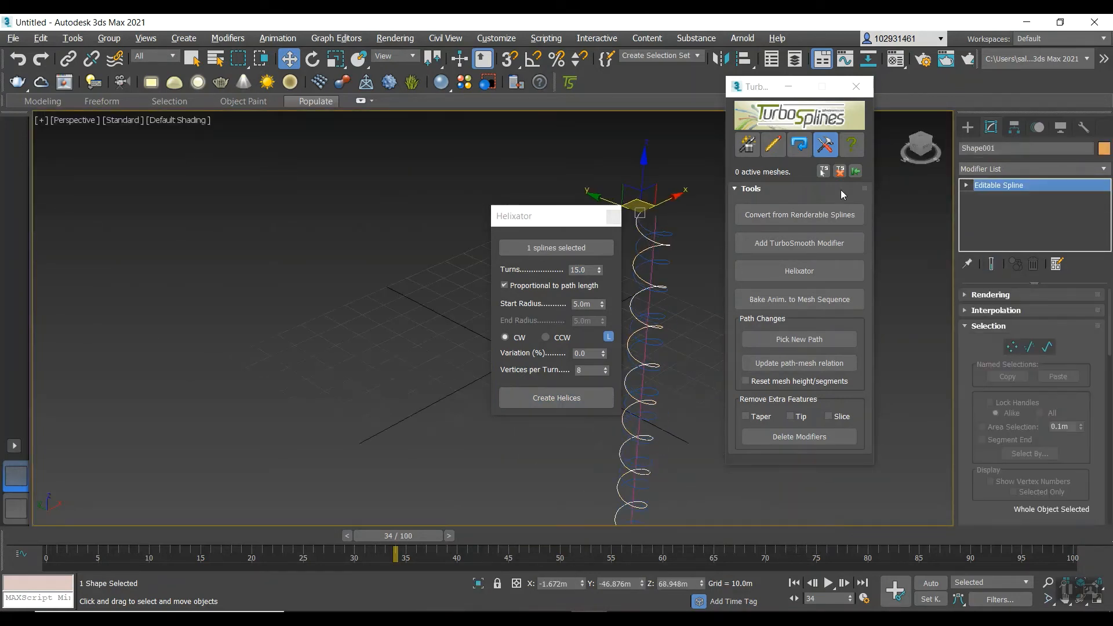
{"action": "key", "text": "ctrl+z"}
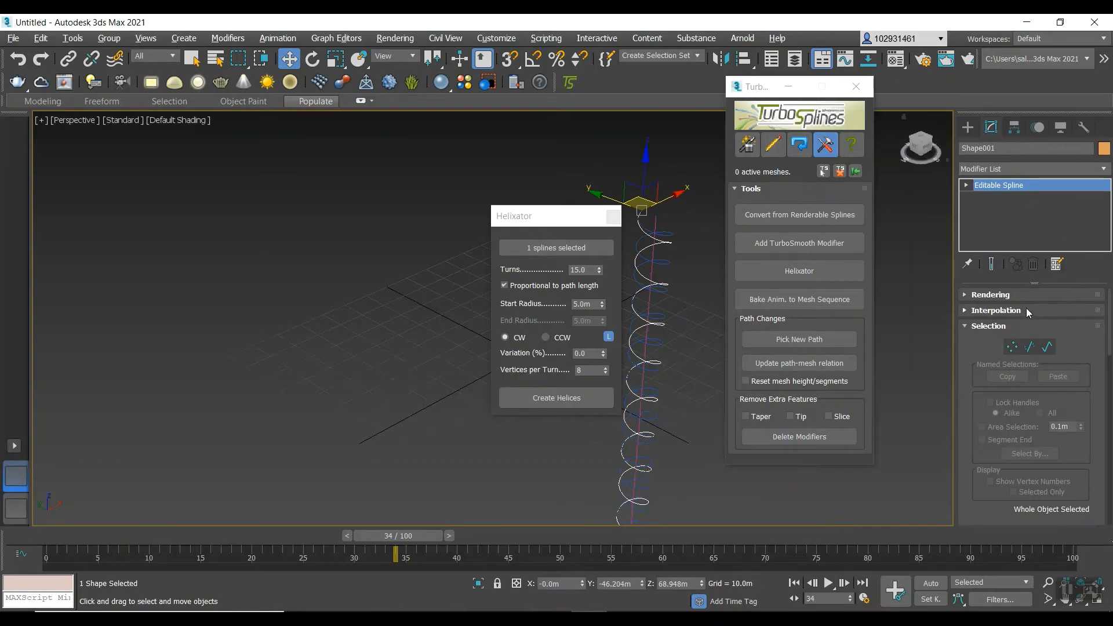
{"action": "left_click", "coordinate": [985, 295]}
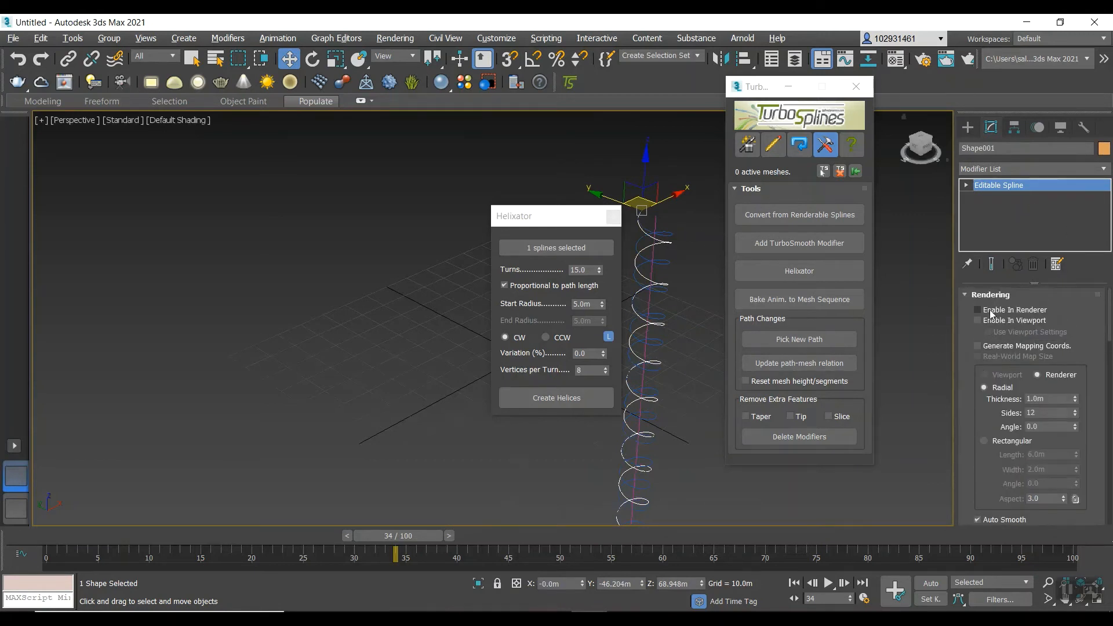
{"action": "left_click", "coordinate": [977, 310]}
{"action": "left_click", "coordinate": [977, 320]}
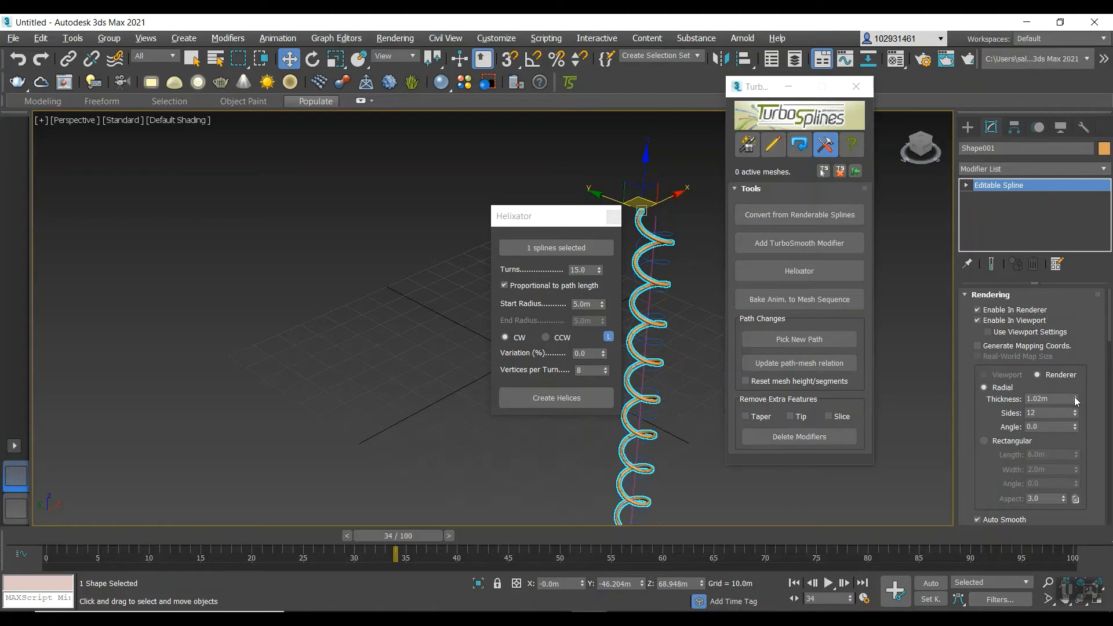
{"action": "left_click_drag", "start_coordinate": [1073, 396], "coordinate": [1054, 394]}
{"action": "type", "text": "4"}
{"action": "key", "text": "Return"}
Make the second, 15-turn helix renderable in both renderer and viewport with a radial thickness of 4 m.
{"action": "left_click", "coordinate": [658, 264]}
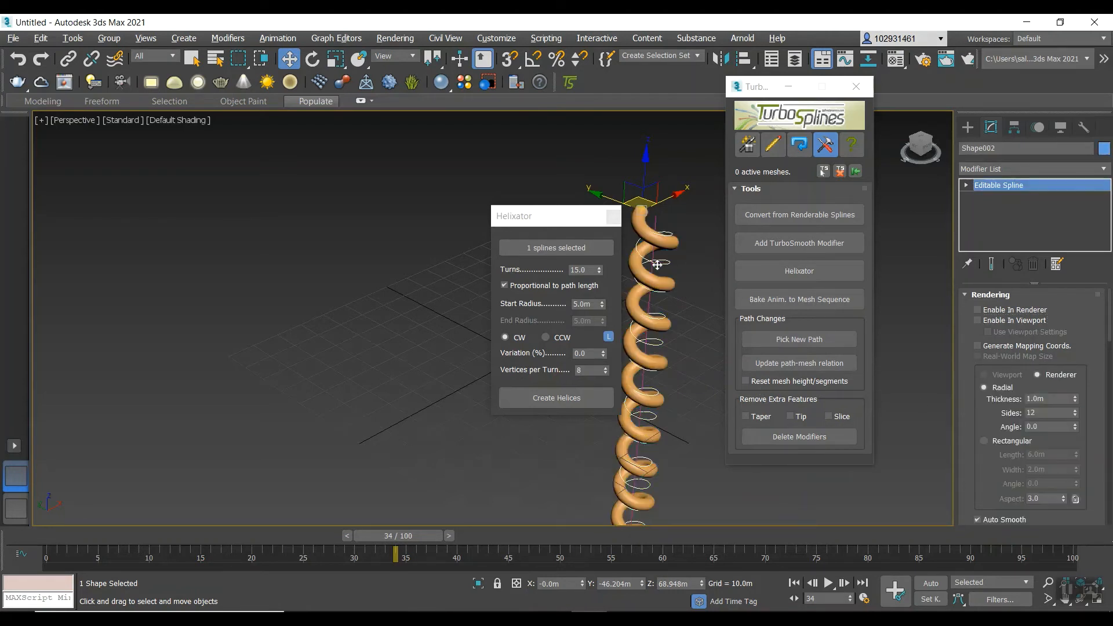
{"action": "left_click", "coordinate": [977, 320]}
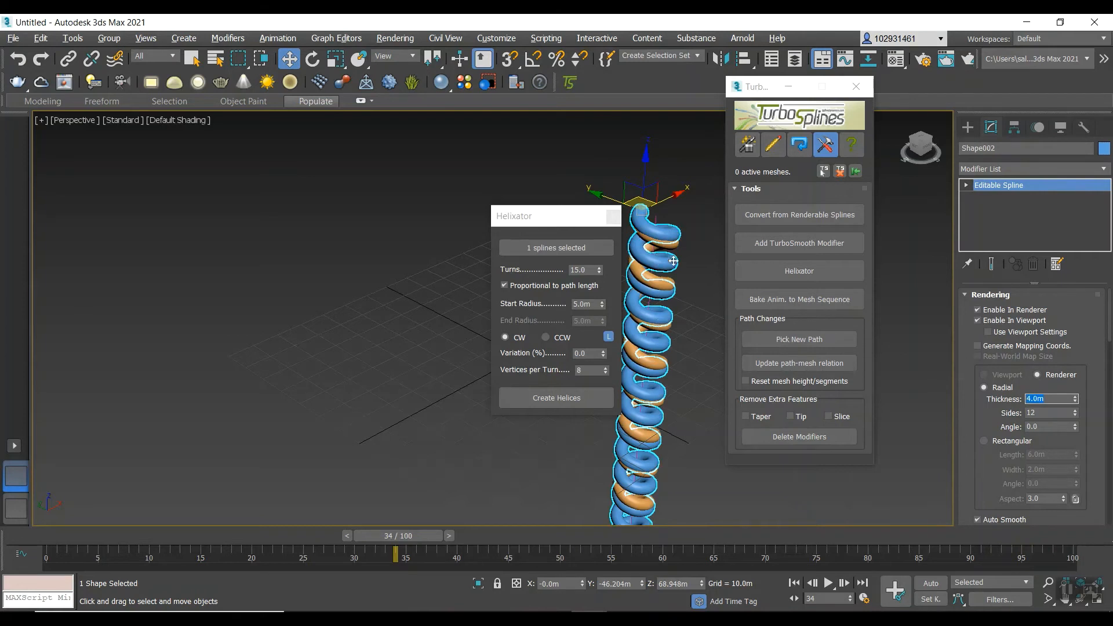
{"action": "left_click", "coordinate": [773, 146]}
{"action": "left_click", "coordinate": [747, 145]}
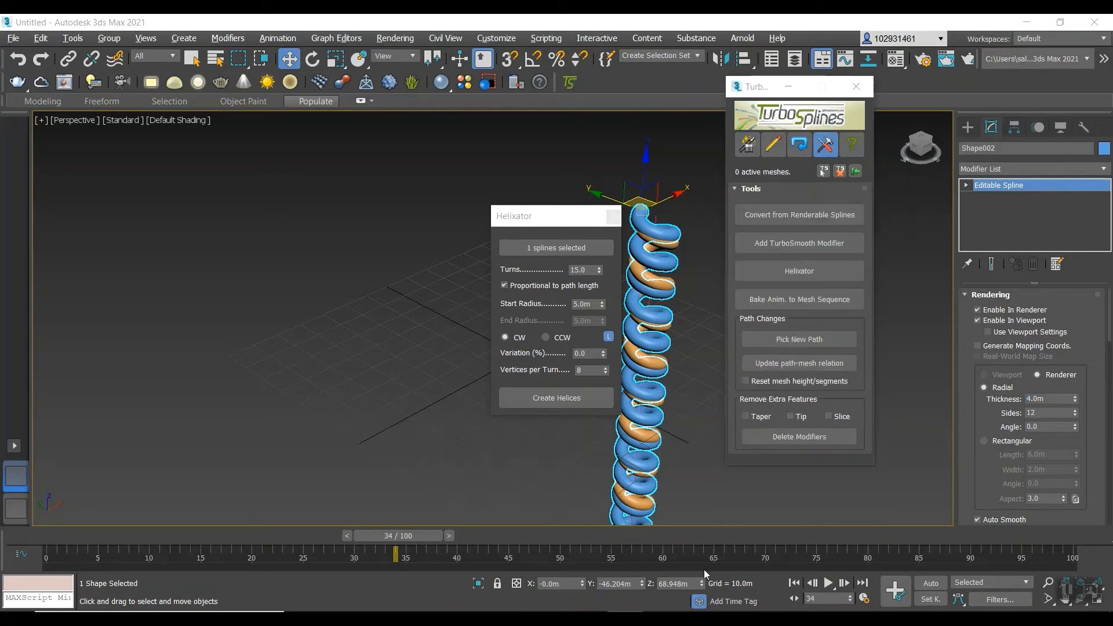
Convert the 15-turn renderable helix into a TurboSplines object and open the Create - Modify settings.
{"action": "scroll", "coordinate": [672, 227], "scroll_direction": "down", "scroll_amount": 2}
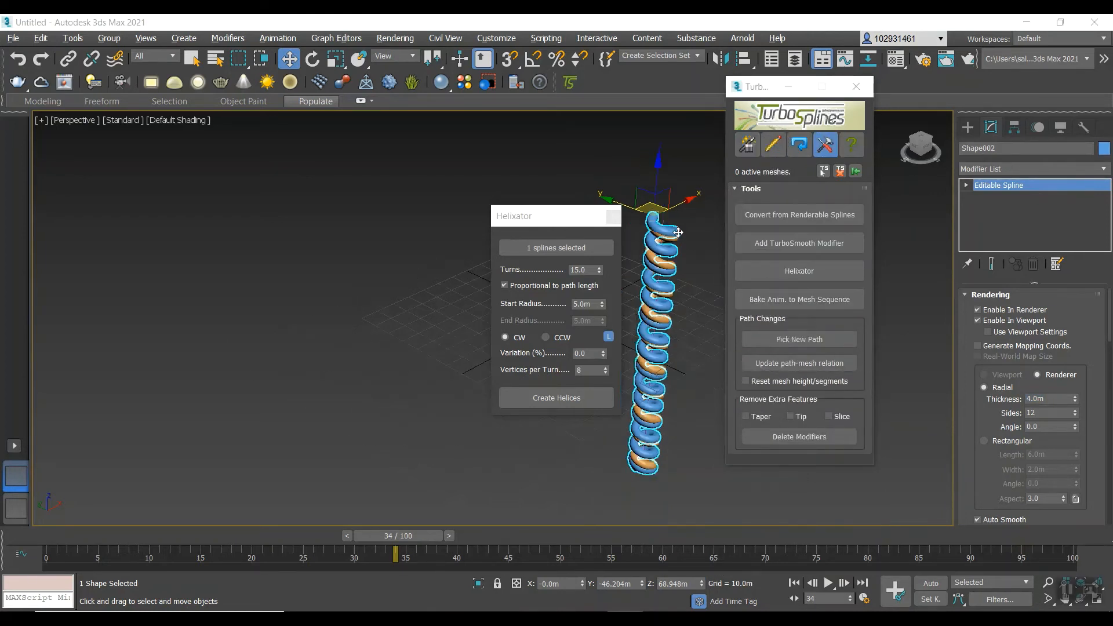
{"action": "scroll", "coordinate": [666, 259], "scroll_direction": "up", "scroll_amount": 2}
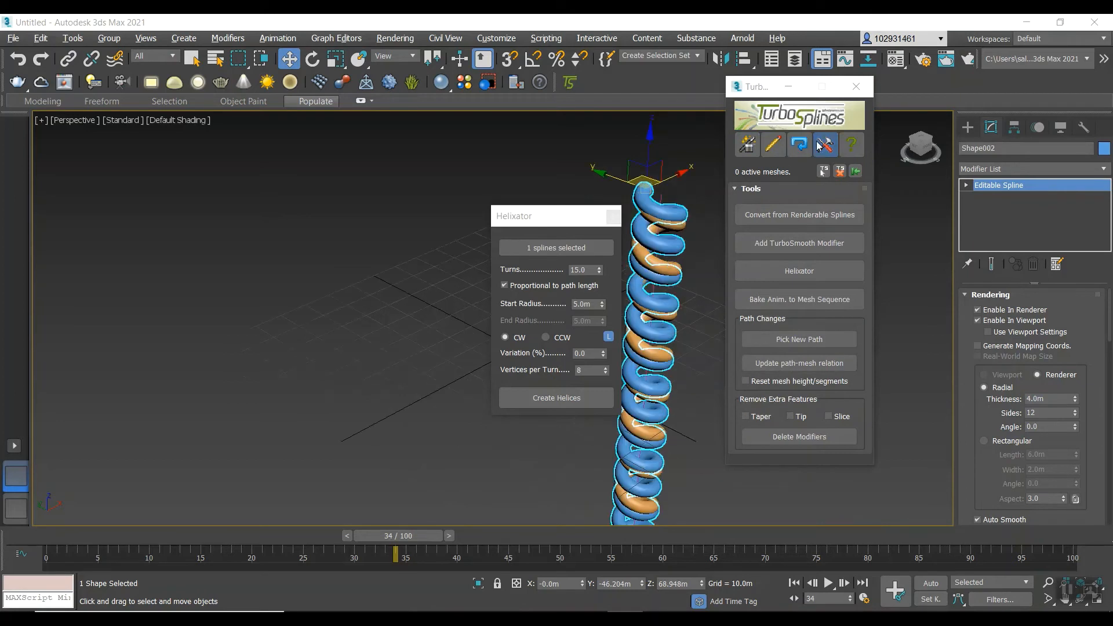
{"action": "left_click", "coordinate": [799, 217]}
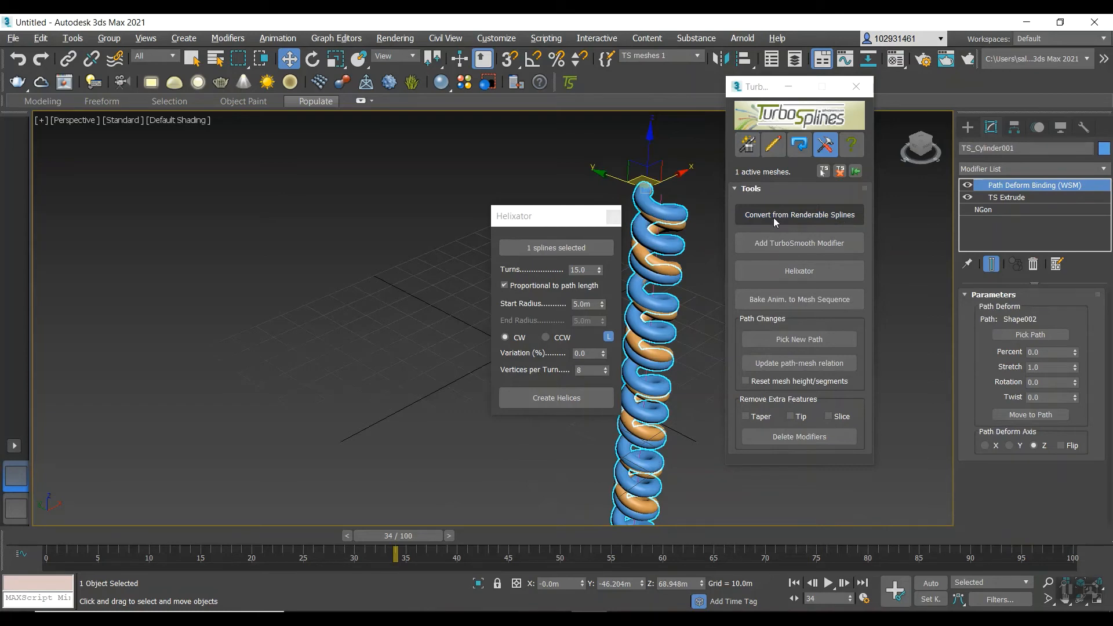
{"action": "left_click", "coordinate": [746, 145]}
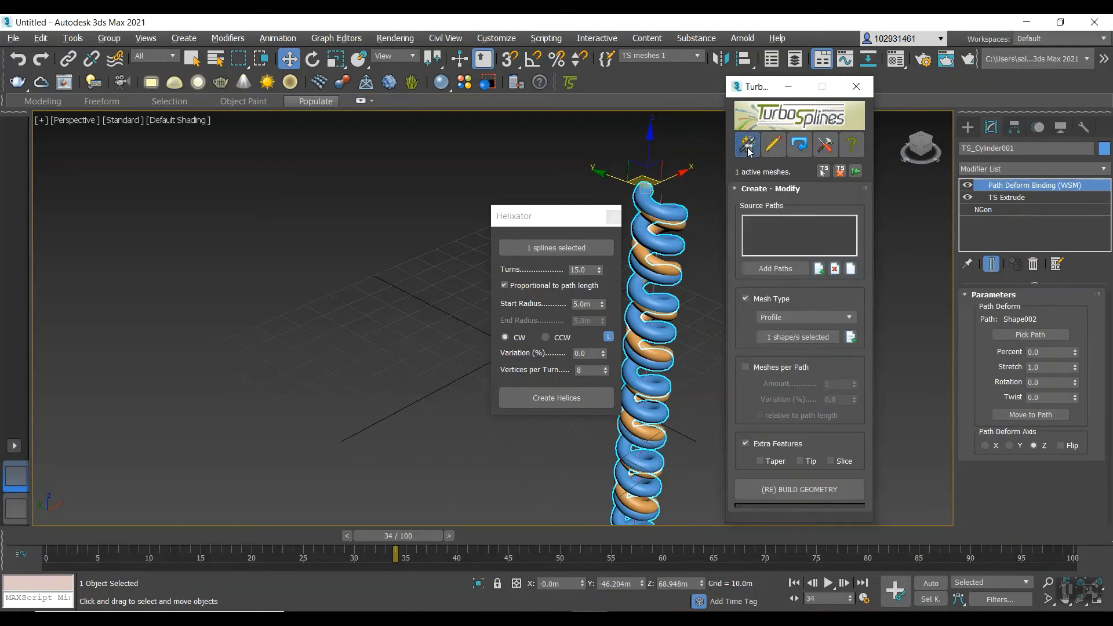
Load the 15-turn helix, Shape002, as the TurboSplines source path.
{"action": "left_click", "coordinate": [818, 270]}
{"action": "left_click", "coordinate": [58, 122]}
{"action": "left_click", "coordinate": [243, 340]}
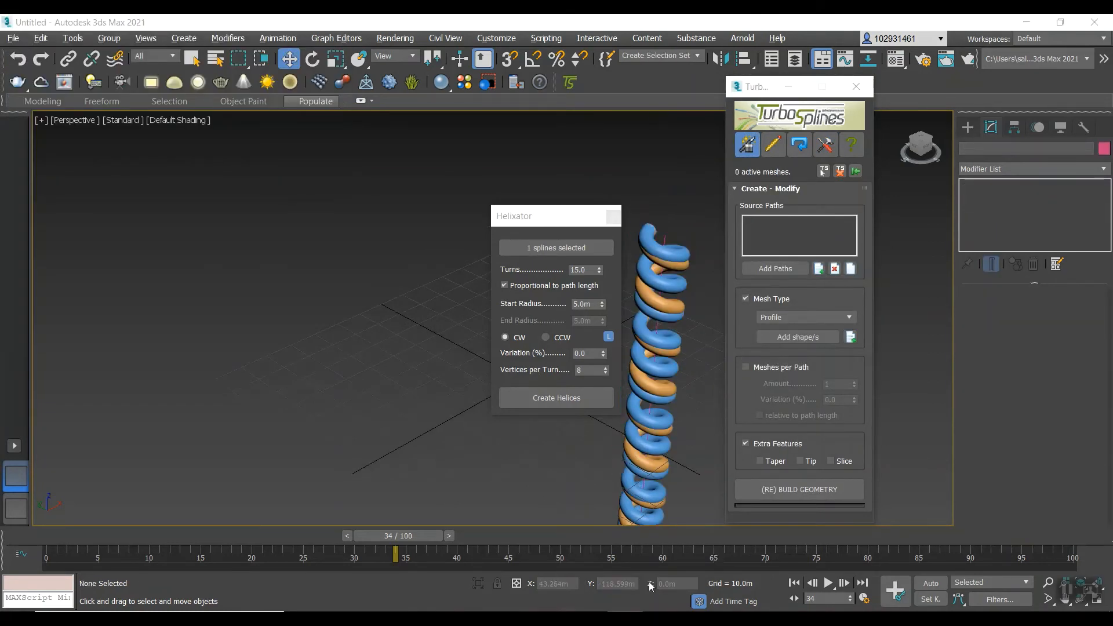
{"action": "left_click", "coordinate": [819, 270]}
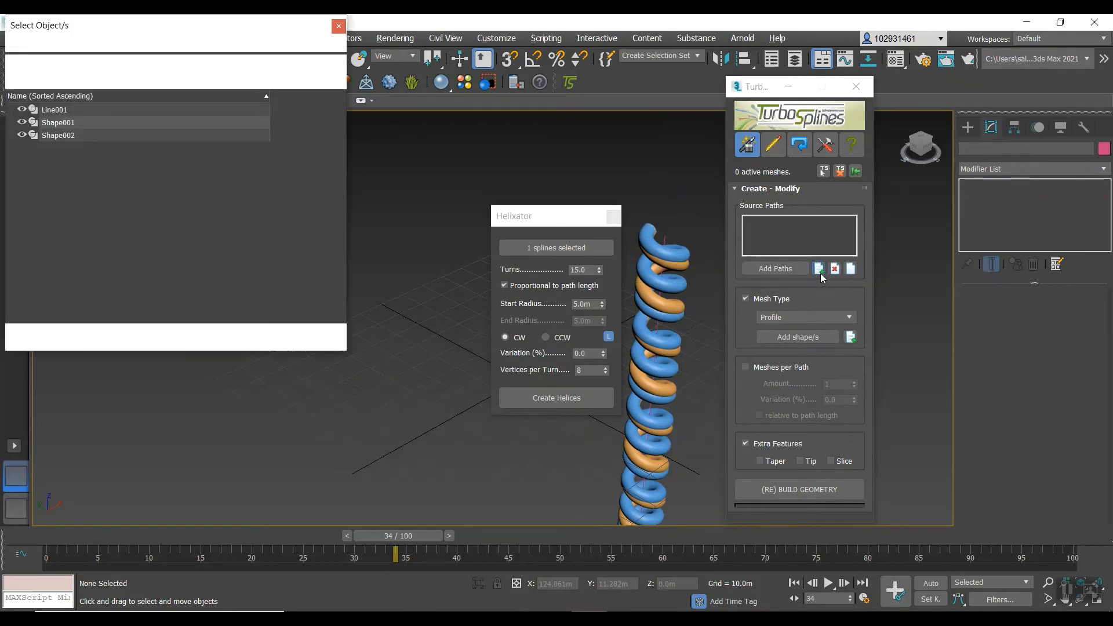
{"action": "left_click", "coordinate": [81, 135]}
{"action": "left_click", "coordinate": [241, 335]}
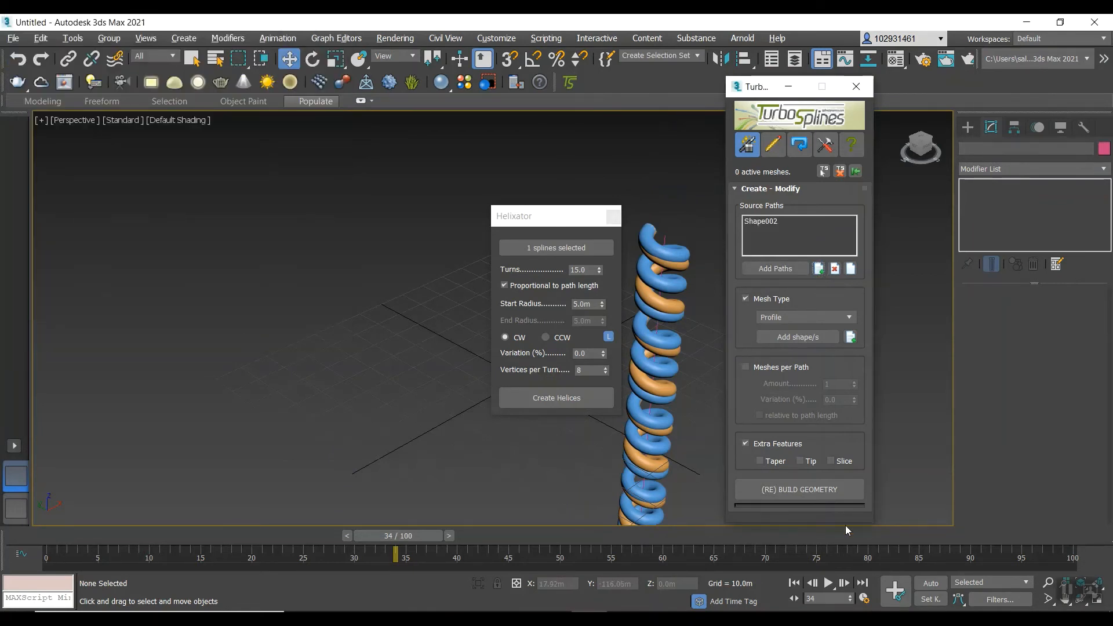
Rebuild the helix geometry as a Cylinder mesh with Taper, Tip and Slice enabled, deleting the meshes already using that path.
{"action": "left_click", "coordinate": [758, 461]}
{"action": "left_click", "coordinate": [799, 485]}
{"action": "left_click", "coordinate": [831, 462]}
{"action": "left_click", "coordinate": [816, 318]}
{"action": "left_click", "coordinate": [799, 317]}
{"action": "left_click", "coordinate": [804, 316]}
{"action": "left_click", "coordinate": [793, 329]}
{"action": "left_click", "coordinate": [799, 489]}
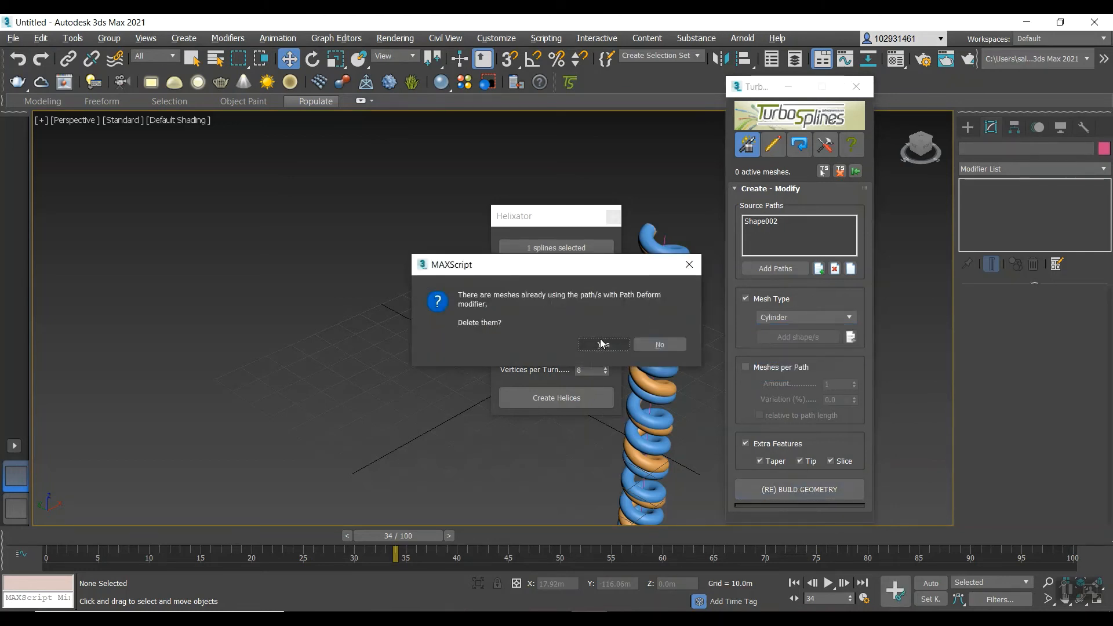
{"action": "left_click", "coordinate": [600, 344]}
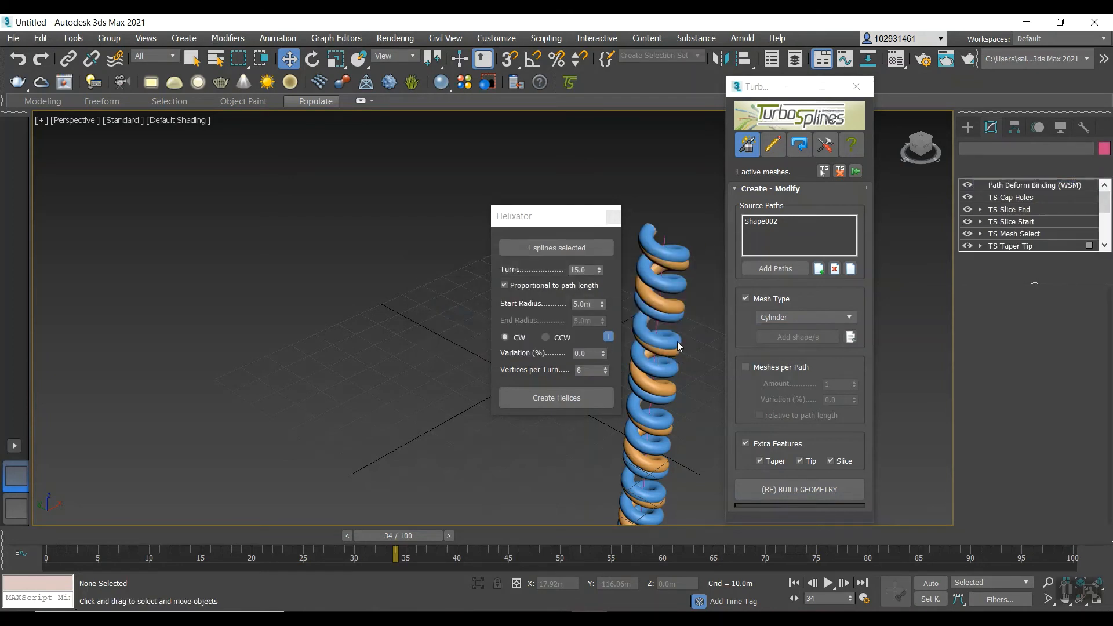
Delete the orange helix geometry surrounding the rebuilt mesh, and open the TurboSplines parameters of the remaining cylinder.
{"action": "left_click", "coordinate": [631, 342]}
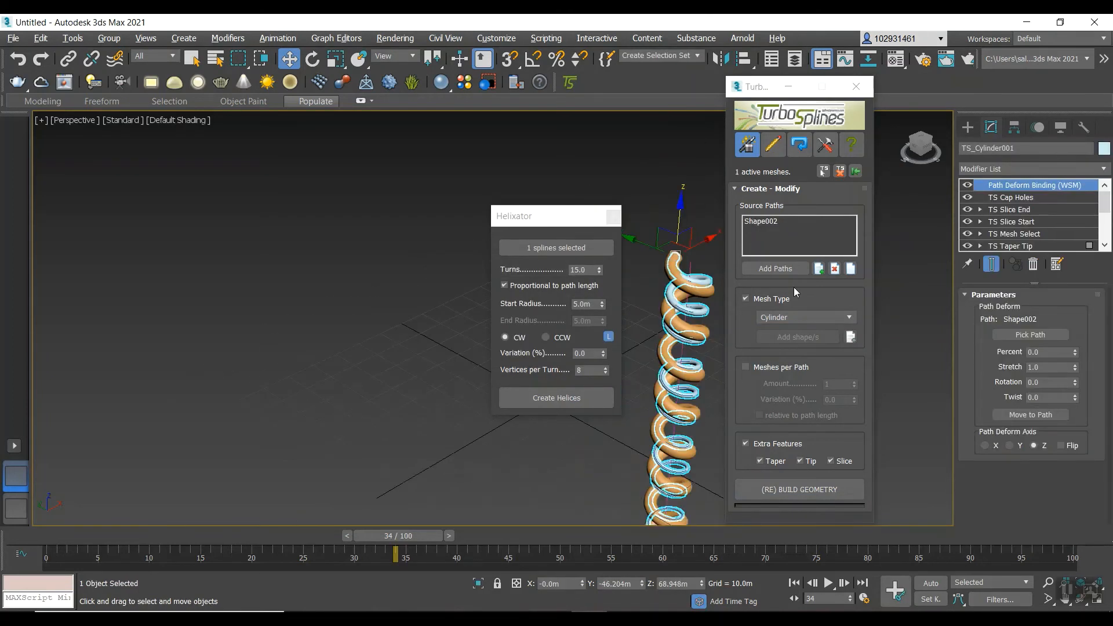
{"action": "left_click", "coordinate": [706, 295]}
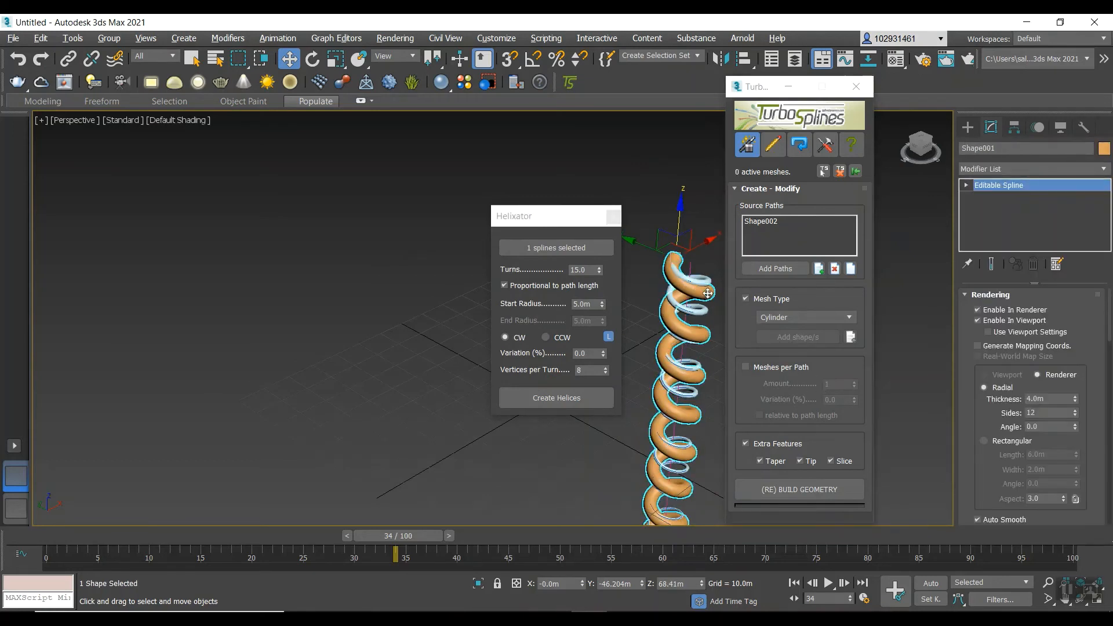
{"action": "left_click", "coordinate": [654, 310]}
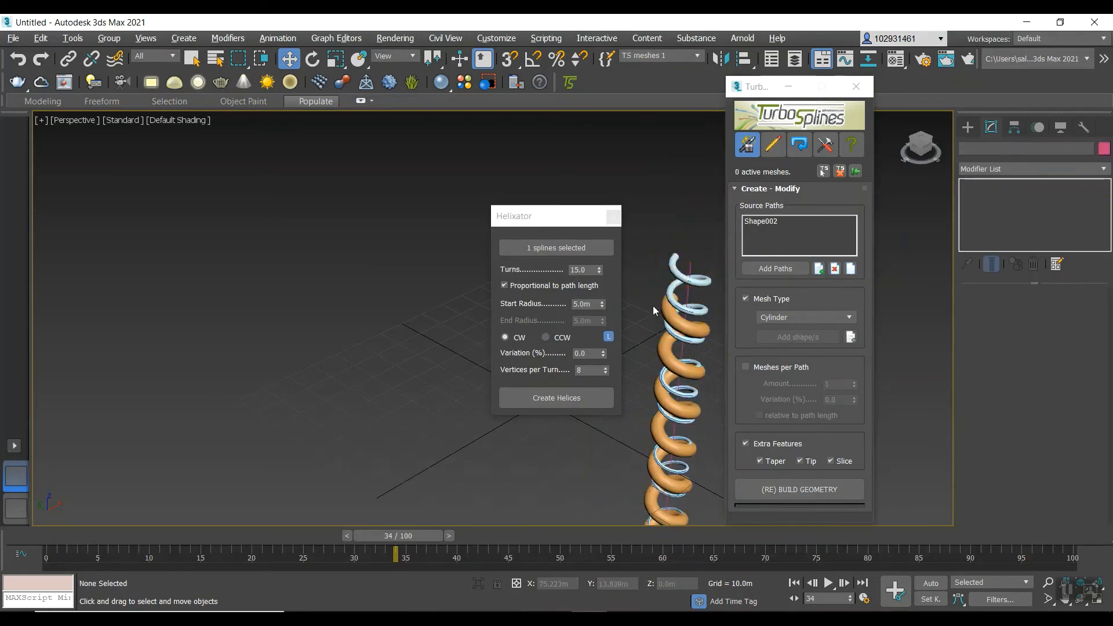
{"action": "left_click", "coordinate": [694, 324]}
{"action": "key", "text": "Delete"}
{"action": "left_click", "coordinate": [696, 313]}
{"action": "left_click", "coordinate": [696, 313]}
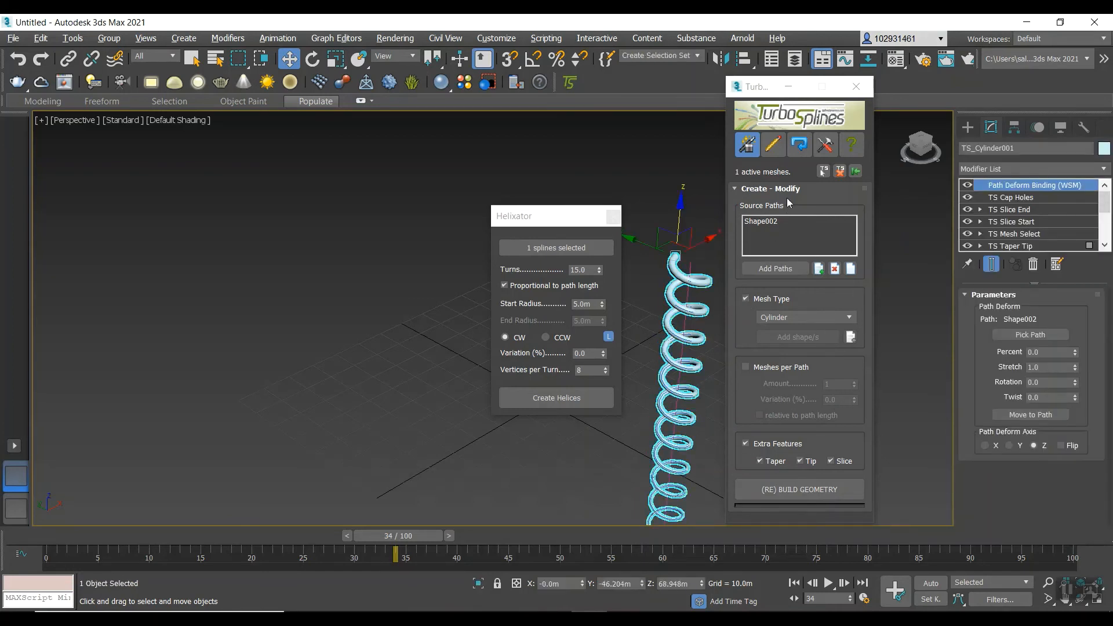
{"action": "left_click", "coordinate": [772, 144]}
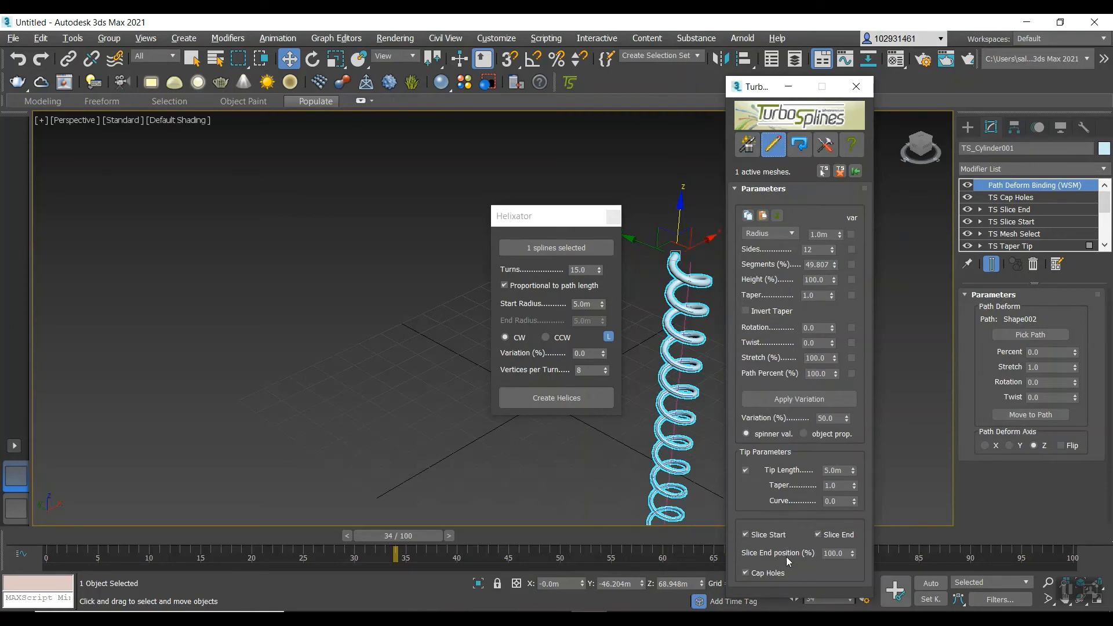
Try a slice end position of 50% on the helix cylinder, and undo that change.
{"action": "left_click", "coordinate": [835, 553]}
{"action": "double_click", "coordinate": [833, 553]}
{"action": "type", "text": "50"}
{"action": "key", "text": "Return"}
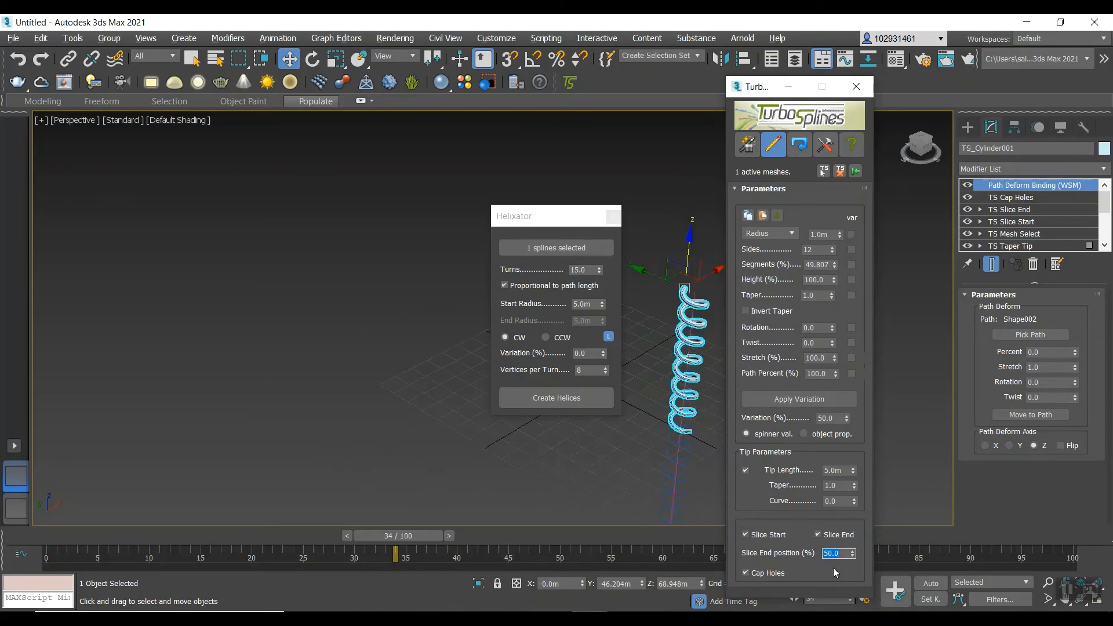
{"action": "key", "text": "ctrl+z"}
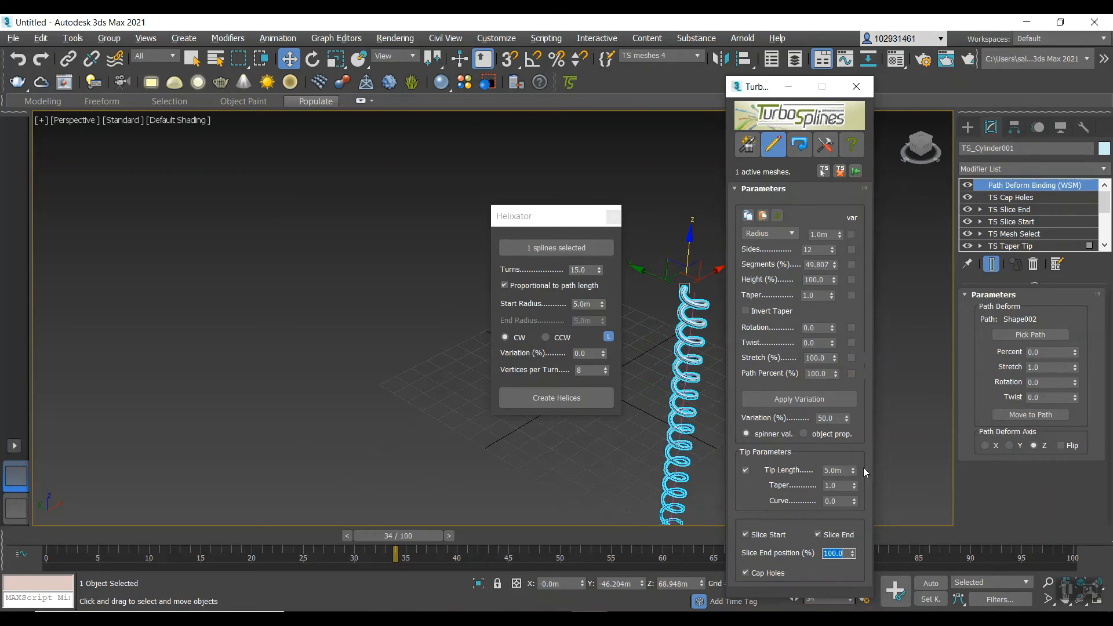
Close the Helixator window and bring the whole helix cylinder into view.
{"action": "scroll", "coordinate": [647, 376], "scroll_direction": "down", "scroll_amount": 2}
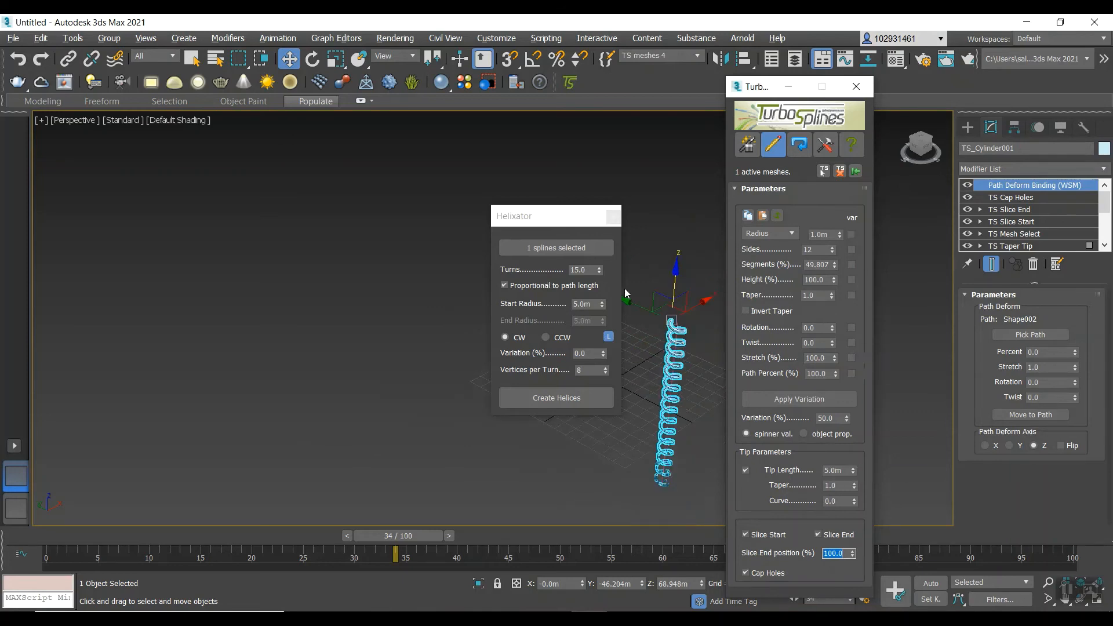
{"action": "left_click", "coordinate": [612, 216]}
{"action": "scroll", "coordinate": [683, 379], "scroll_direction": "up", "scroll_amount": 2}
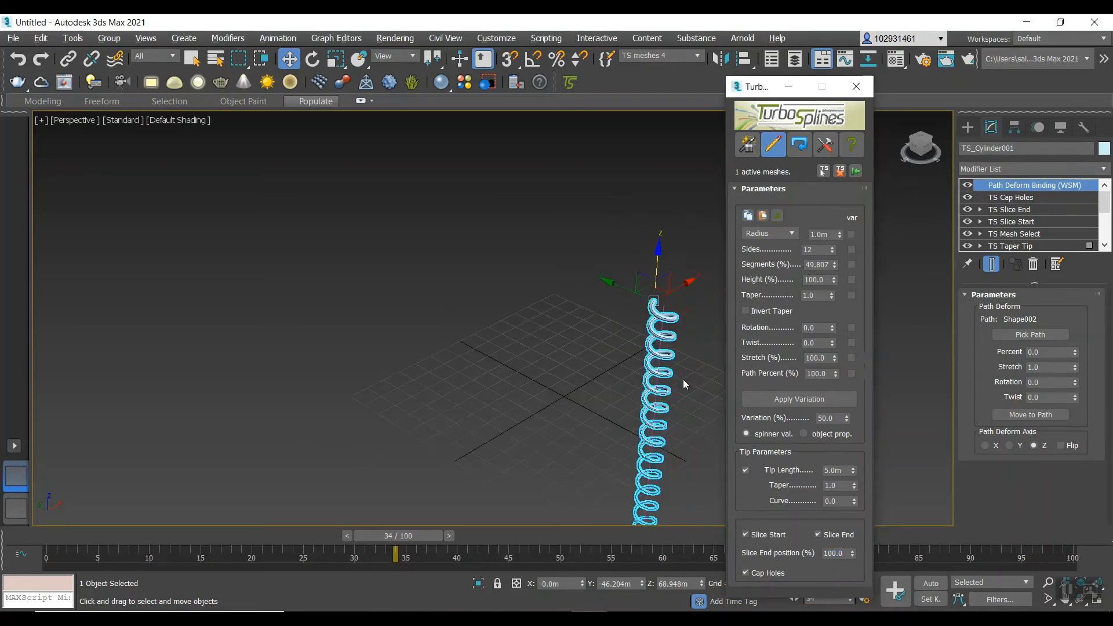
{"action": "middle_click_drag", "start_coordinate": [682, 379], "coordinate": [635, 436]}
{"action": "scroll", "coordinate": [713, 347], "scroll_direction": "down", "scroll_amount": 4}
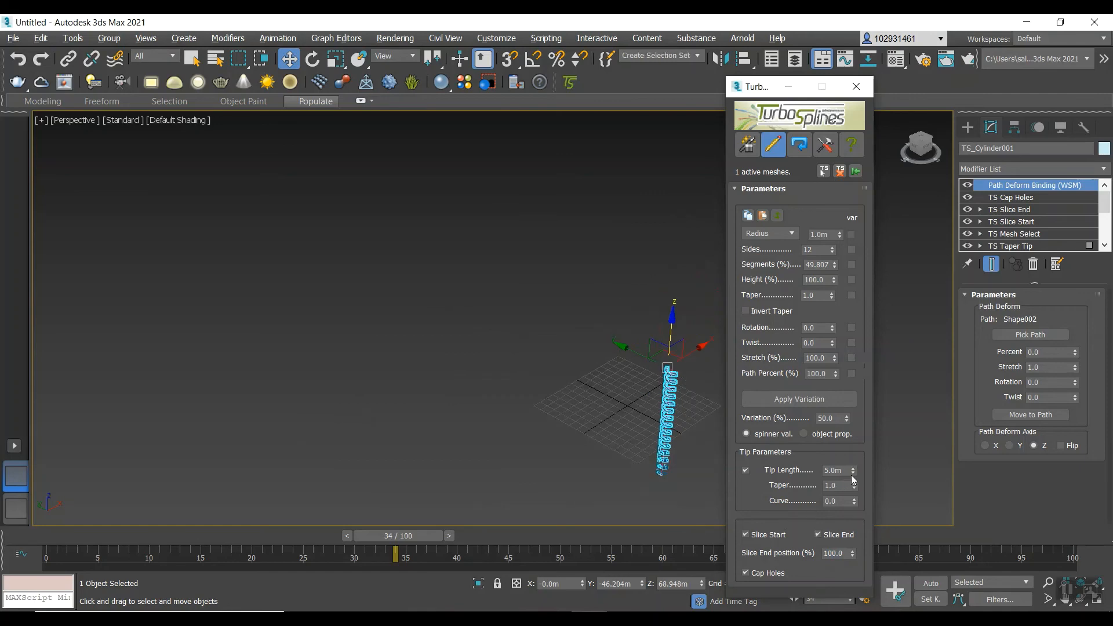
Try tip lengths of about 30.8 m and 100 m, checking the lower end of the helix.
{"action": "left_click_drag", "start_coordinate": [853, 470], "coordinate": [837, 349]}
{"action": "scroll", "coordinate": [672, 465], "scroll_direction": "up", "scroll_amount": 6}
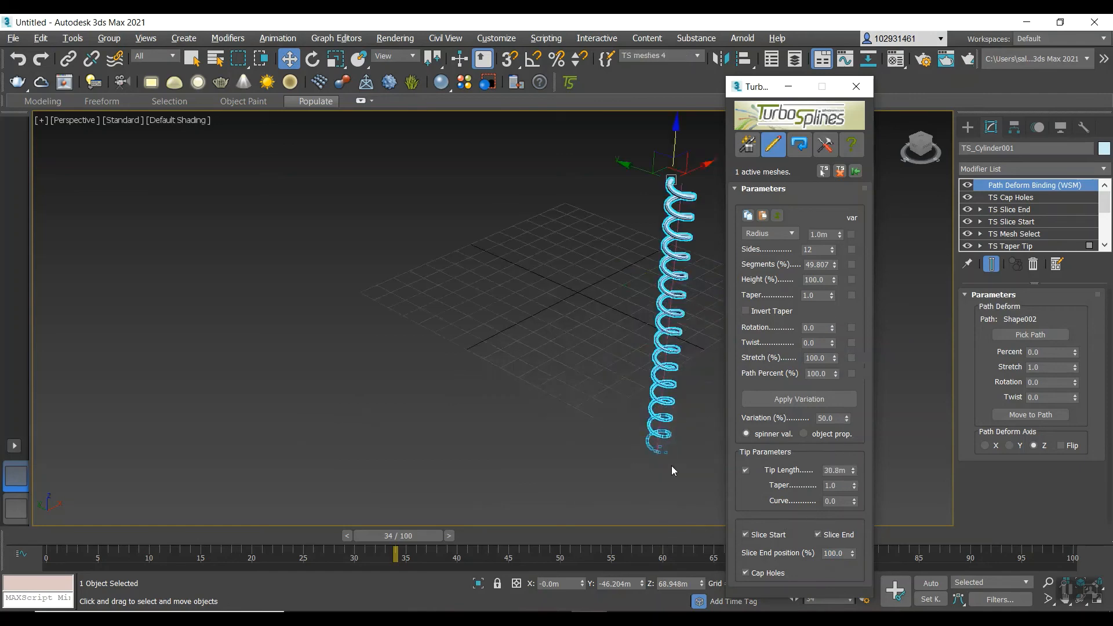
{"action": "left_click", "coordinate": [835, 470]}
{"action": "type", "text": "1"}
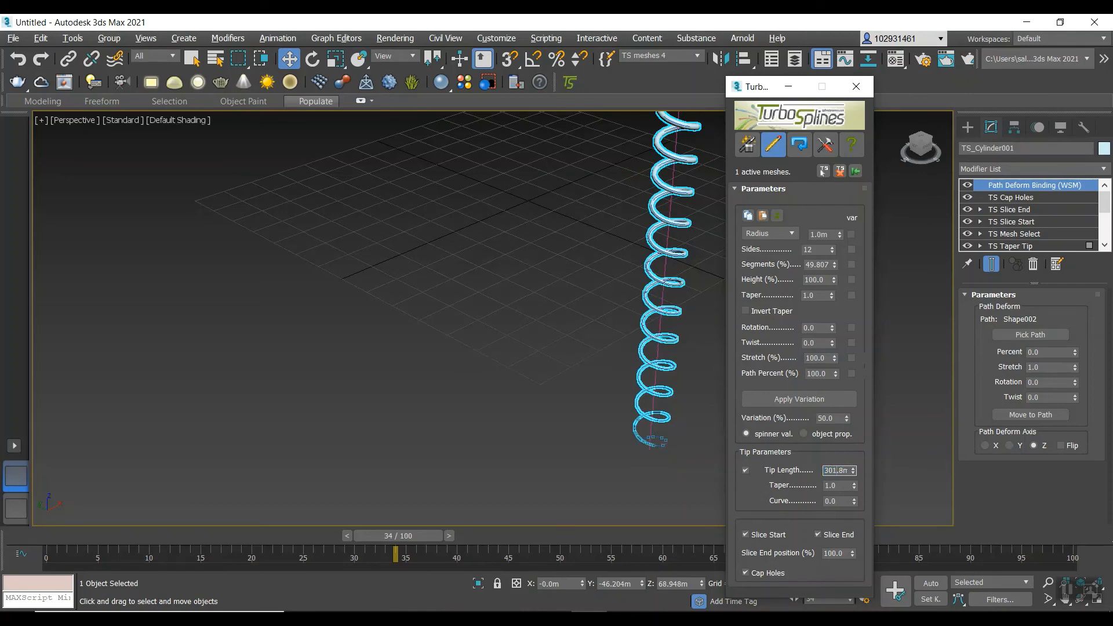
{"action": "type", "text": "1"}
{"action": "key", "text": "Return"}
{"action": "scroll", "coordinate": [673, 374], "scroll_direction": "up", "scroll_amount": 5}
{"action": "scroll", "coordinate": [658, 386], "scroll_direction": "down", "scroll_amount": 4}
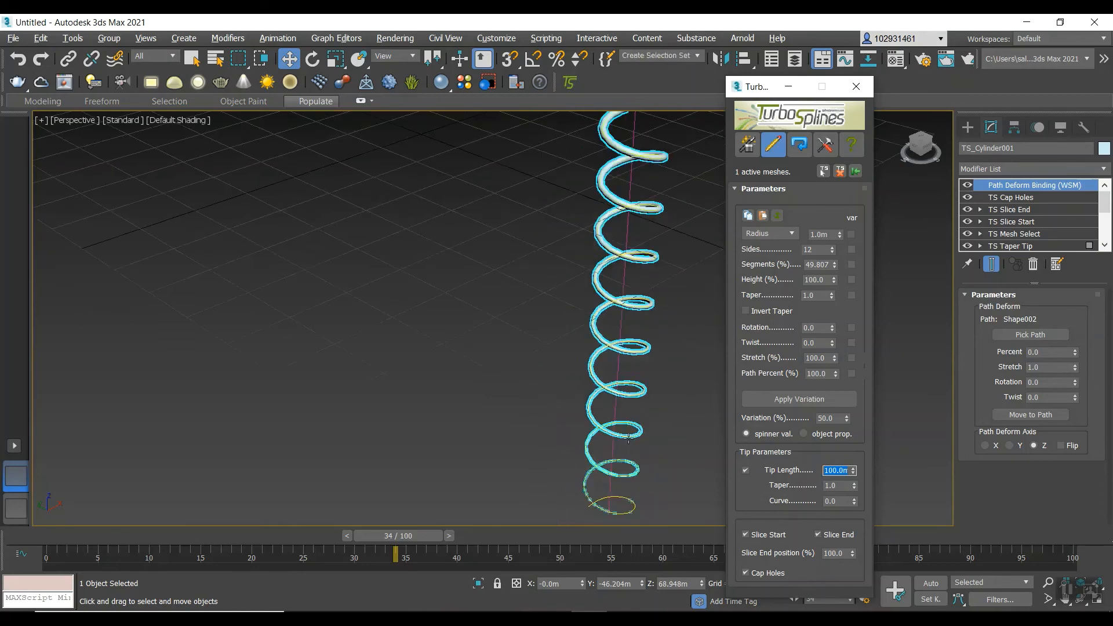
{"action": "scroll", "coordinate": [598, 509], "scroll_direction": "up", "scroll_amount": 5}
{"action": "scroll", "coordinate": [598, 507], "scroll_direction": "down", "scroll_amount": 6}
{"action": "scroll", "coordinate": [613, 492], "scroll_direction": "up", "scroll_amount": 4}
{"action": "scroll", "coordinate": [613, 492], "scroll_direction": "down", "scroll_amount": 3}
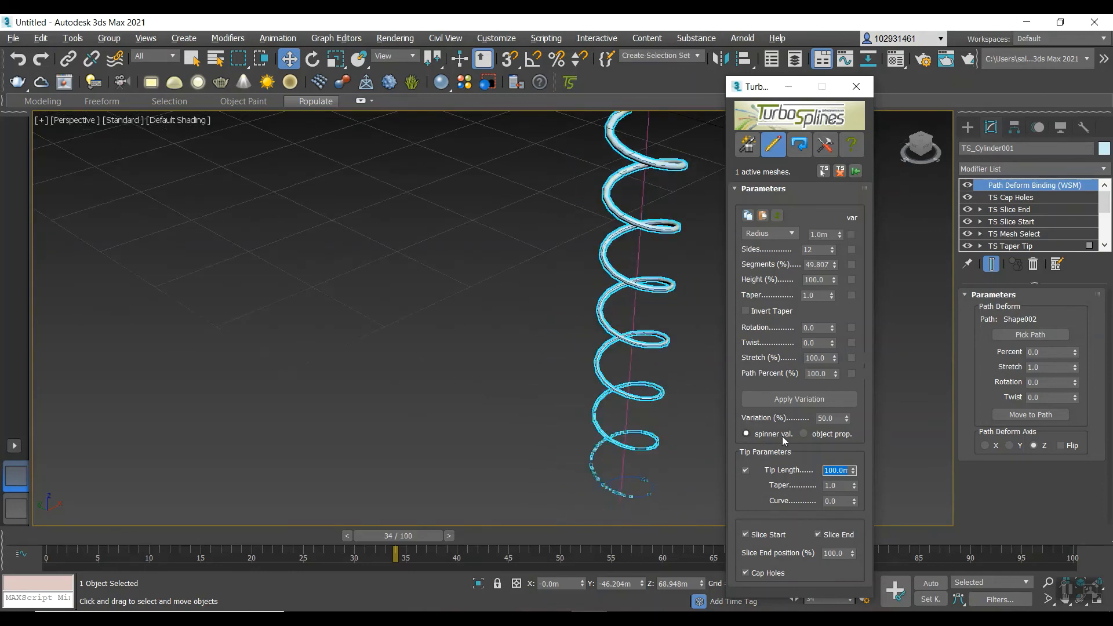
Set the helix cylinder's tip length to 0 m.
{"action": "type", "text": "1"}
{"action": "type", "text": "0"}
{"action": "key", "text": "Return"}
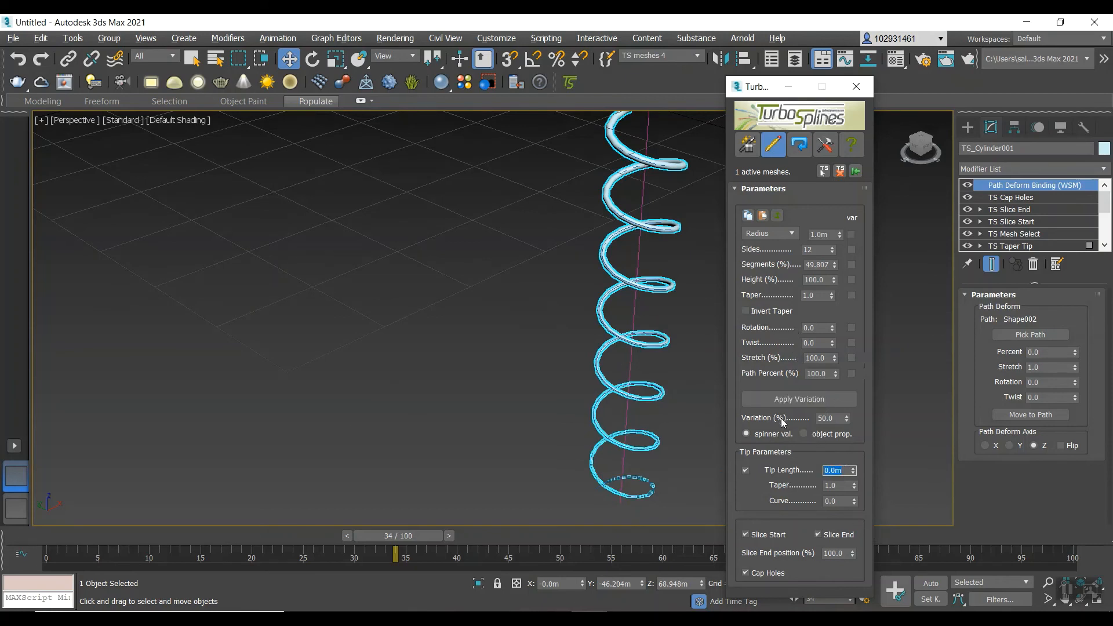
Try tip taper values of 100, 0.5 and 10 on the helix cylinder.
{"action": "left_click", "coordinate": [839, 486]}
{"action": "type", "text": "100"}
{"action": "key", "text": "Return"}
{"action": "type", "text": "0.5"}
{"action": "scroll", "coordinate": [660, 456], "scroll_direction": "down", "scroll_amount": 9}
{"action": "scroll", "coordinate": [677, 383], "scroll_direction": "up", "scroll_amount": 8}
{"action": "scroll", "coordinate": [621, 260], "scroll_direction": "down", "scroll_amount": 6}
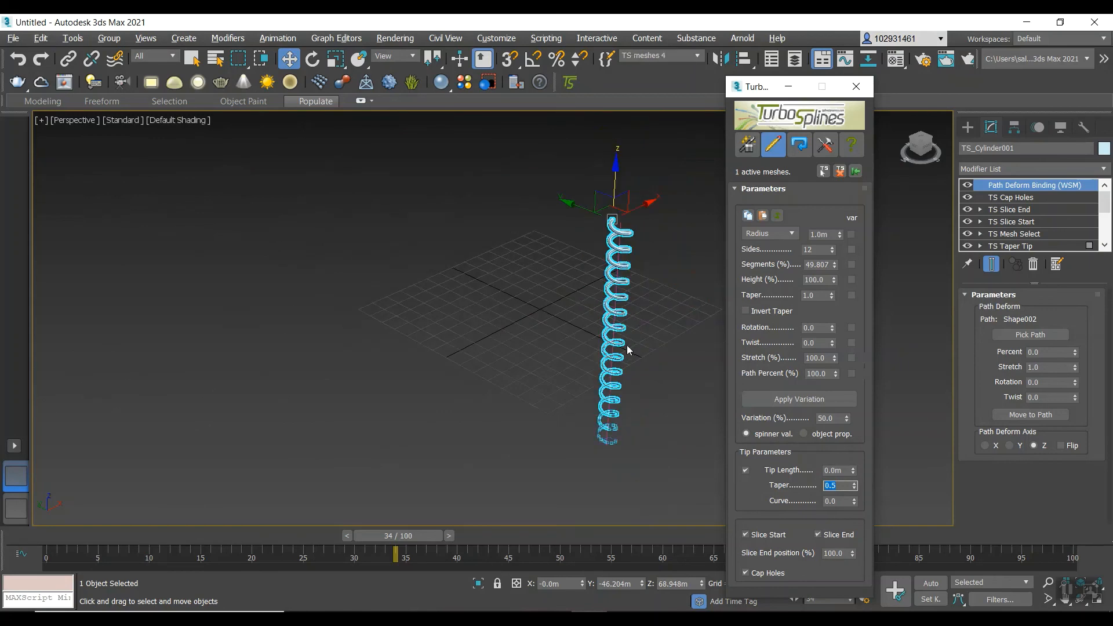
{"action": "scroll", "coordinate": [627, 350], "scroll_direction": "up", "scroll_amount": 3}
{"action": "scroll", "coordinate": [614, 377], "scroll_direction": "down", "scroll_amount": 3}
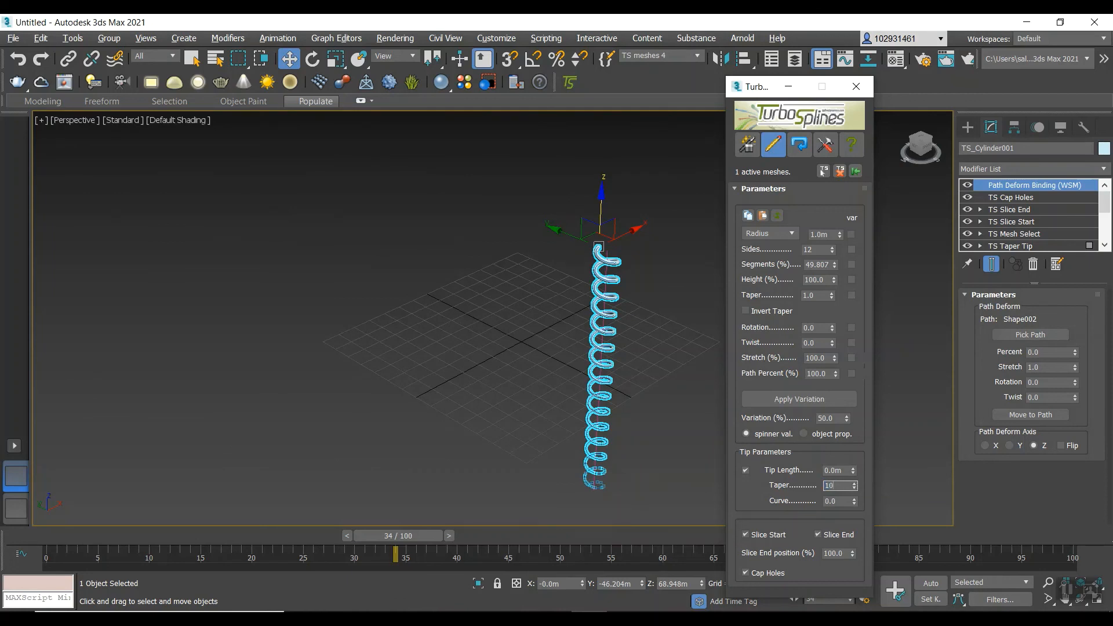
{"action": "key", "text": "Return"}
Set the tip taper to 0.1 and invert the taper, checking both ends of the helix.
{"action": "type", "text": "0."}
{"action": "left_click", "coordinate": [745, 311]}
{"action": "scroll", "coordinate": [610, 249], "scroll_direction": "up", "scroll_amount": 1}
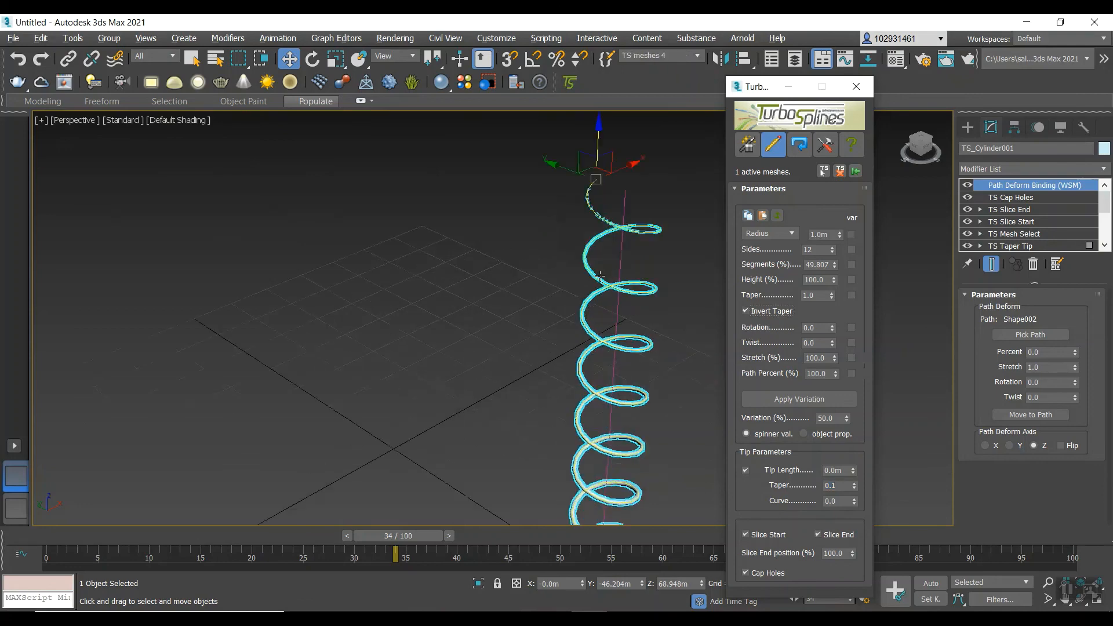
{"action": "scroll", "coordinate": [625, 318], "scroll_direction": "down", "scroll_amount": 3}
{"action": "scroll", "coordinate": [605, 399], "scroll_direction": "up", "scroll_amount": 4}
{"action": "scroll", "coordinate": [684, 333], "scroll_direction": "down", "scroll_amount": 1}
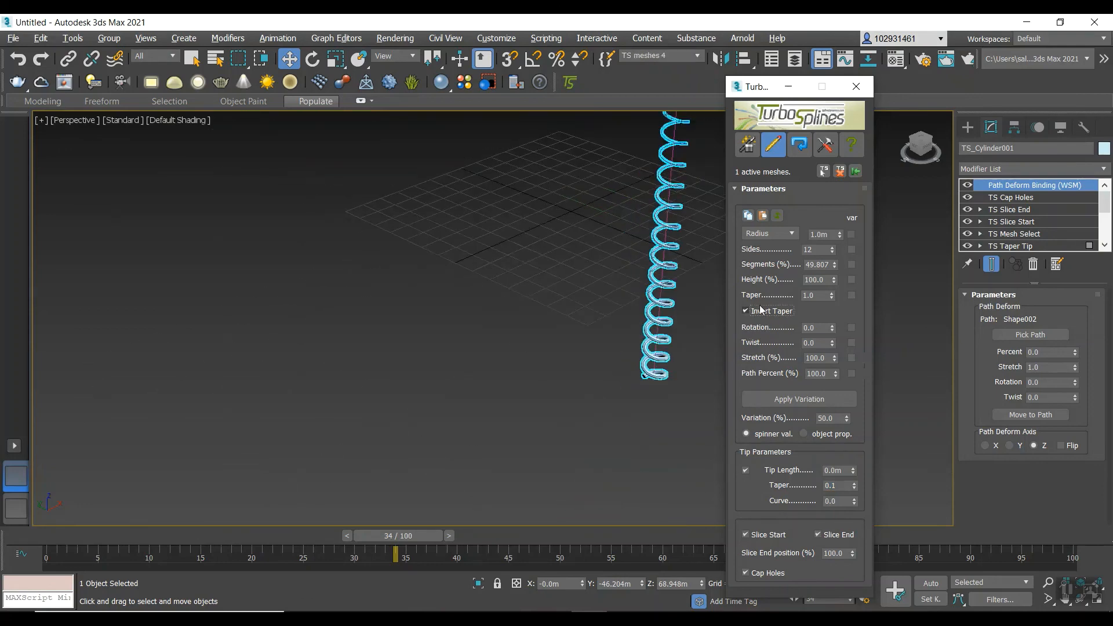
{"action": "scroll", "coordinate": [698, 323], "scroll_direction": "down", "scroll_amount": 2}
{"action": "scroll", "coordinate": [703, 314], "scroll_direction": "up", "scroll_amount": 3}
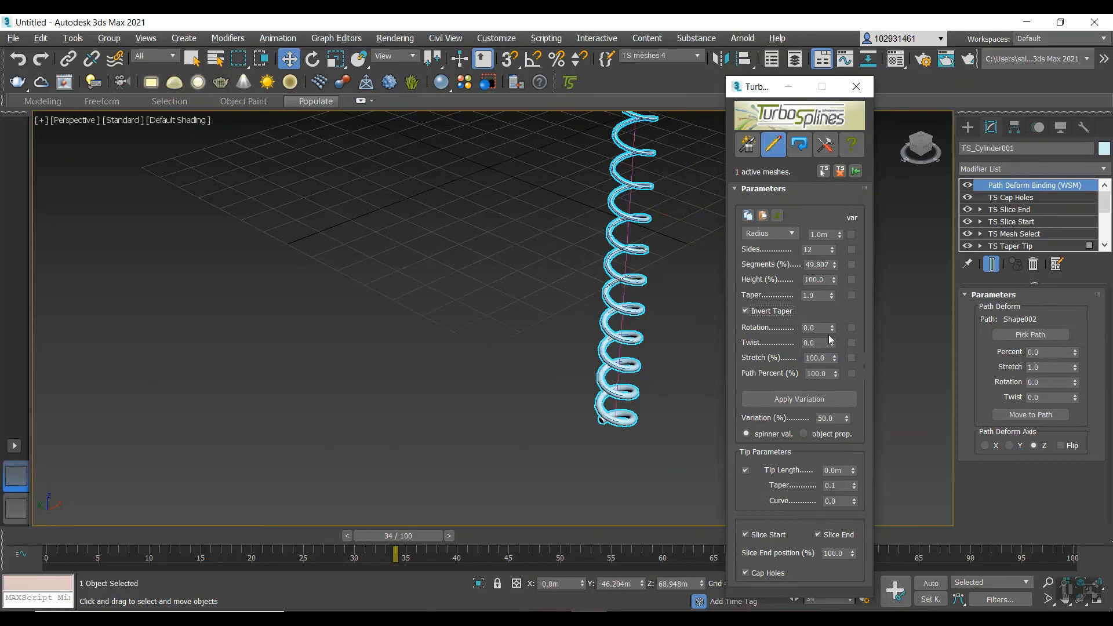
Set the helix cylinder's rotation to -9.0 and twist to -4.1, and apply the variation.
{"action": "left_click_drag", "start_coordinate": [832, 326], "coordinate": [833, 328]}
{"action": "left_click_drag", "start_coordinate": [810, 254], "coordinate": [832, 354]}
{"action": "left_click", "coordinate": [811, 400]}
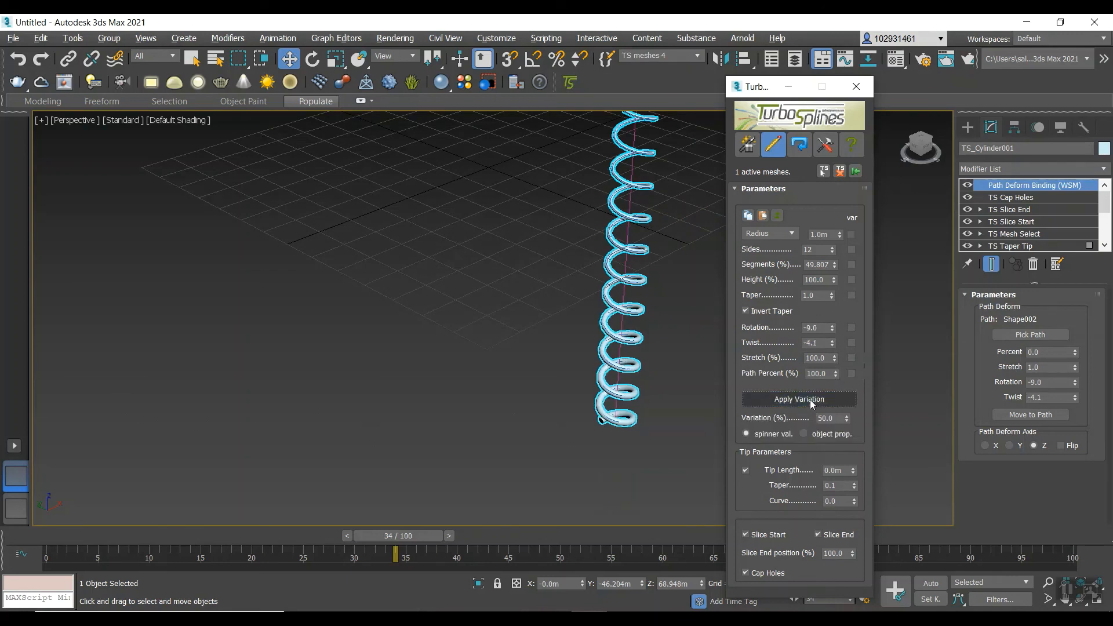
{"action": "scroll", "coordinate": [658, 330], "scroll_direction": "down", "scroll_amount": 5}
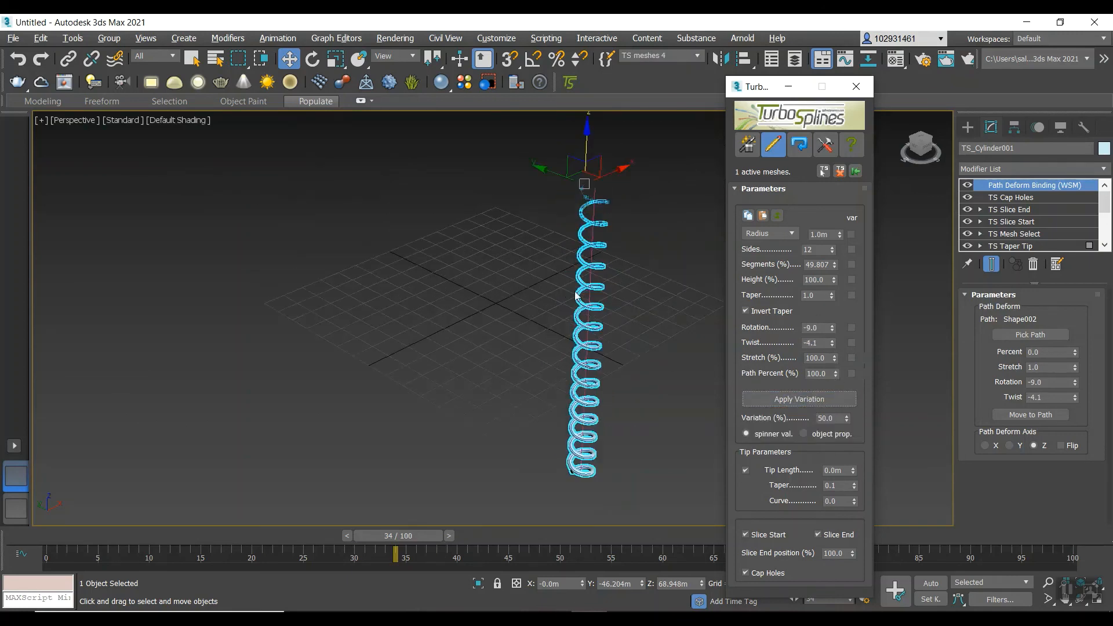
{"action": "scroll", "coordinate": [638, 233], "scroll_direction": "up", "scroll_amount": 3}
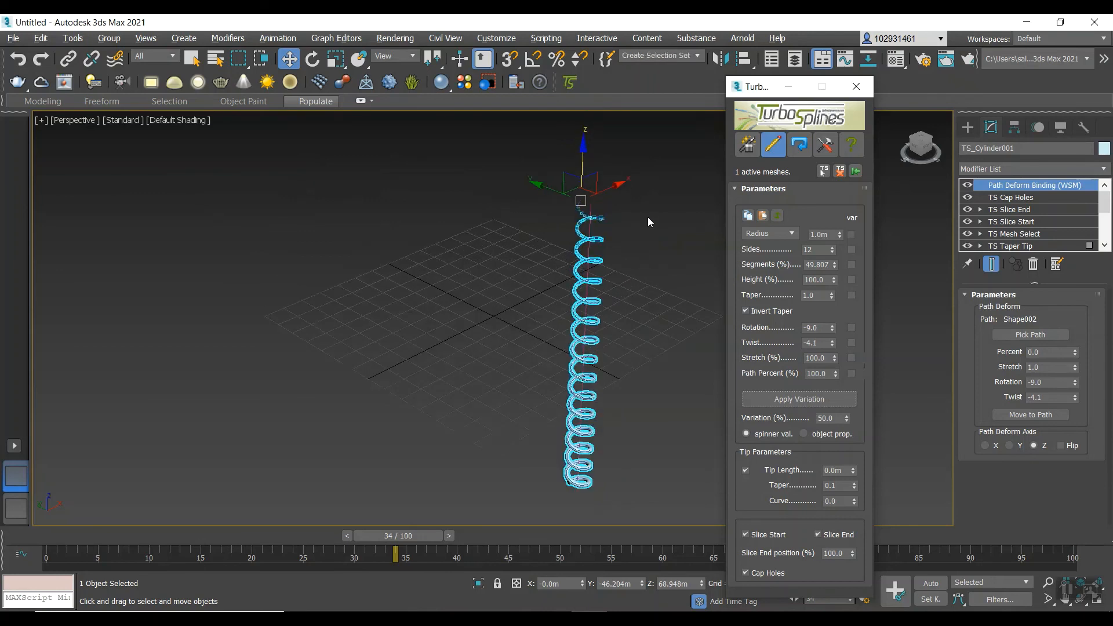